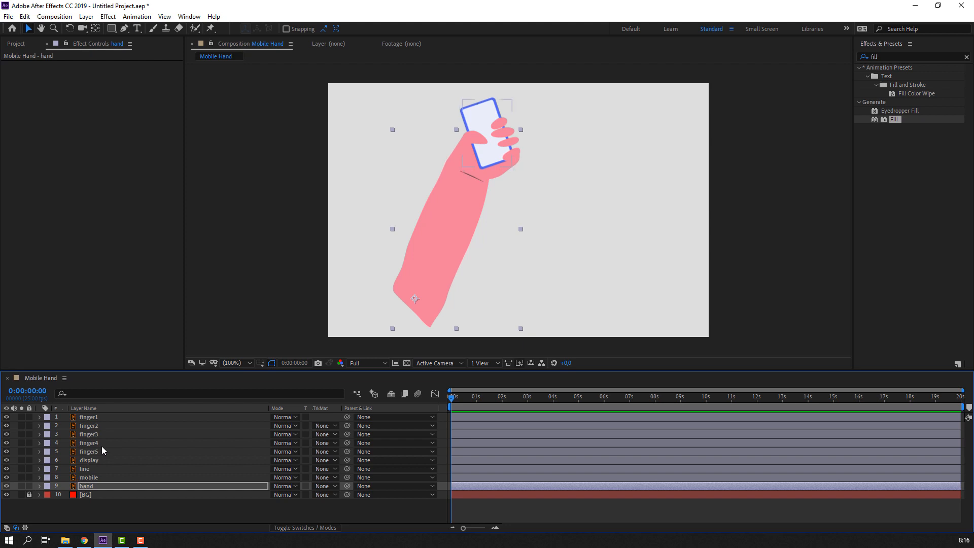
Move finger5's anchor point to the outer end of the topmost finger beside the phone
click(97, 453)
scroll(528, 117, up, 4)
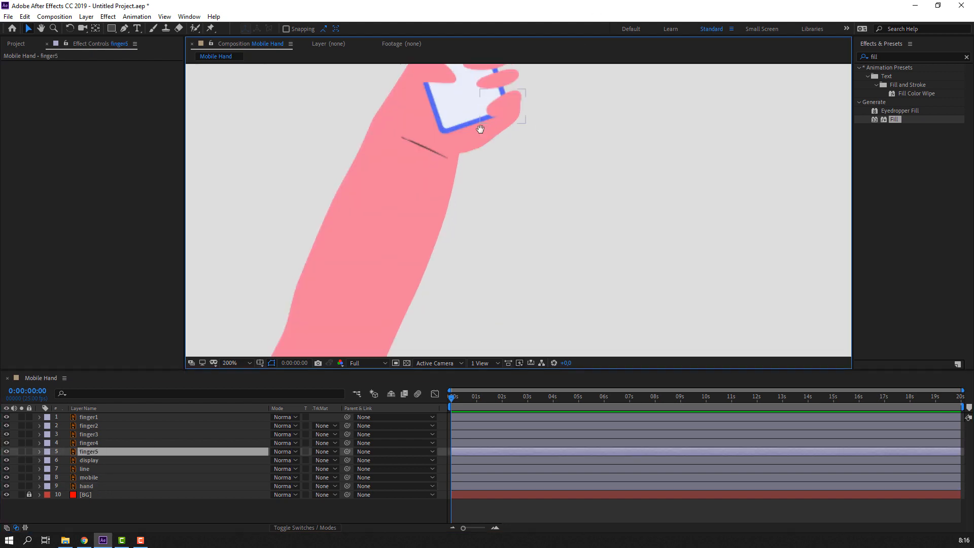
click(95, 28)
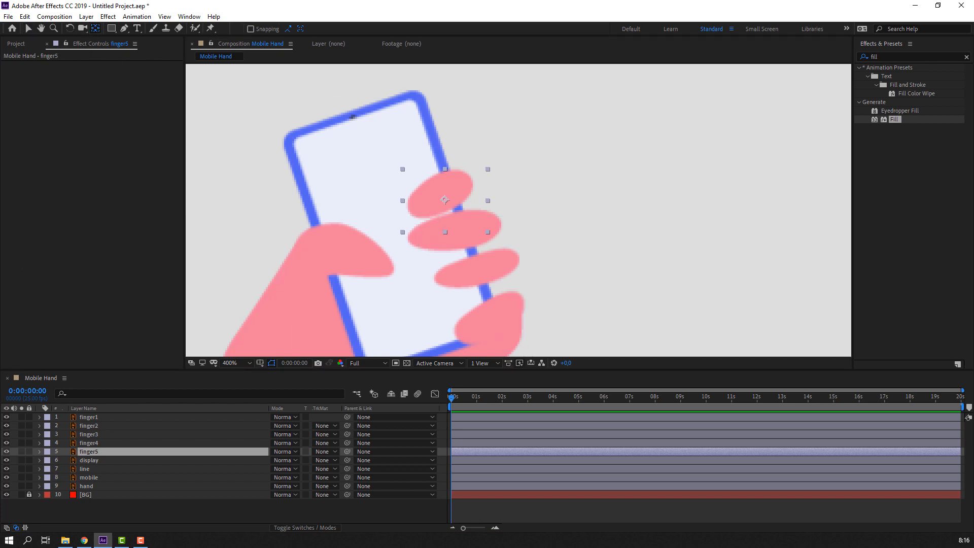
click(448, 197)
drag(447, 196, 468, 185)
key(v)
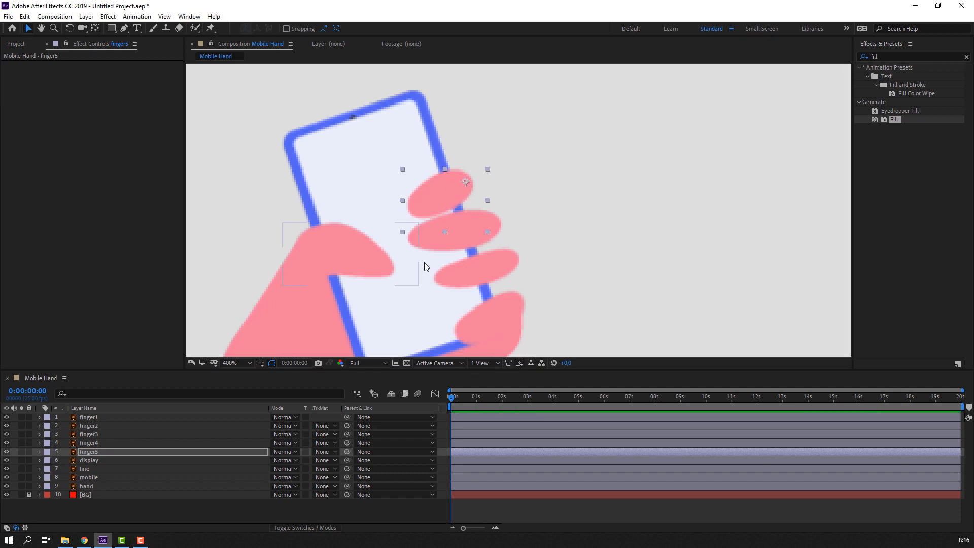
Move finger2's anchor point to the outer end of that finger, beyond the phone's edge
click(452, 245)
key(y)
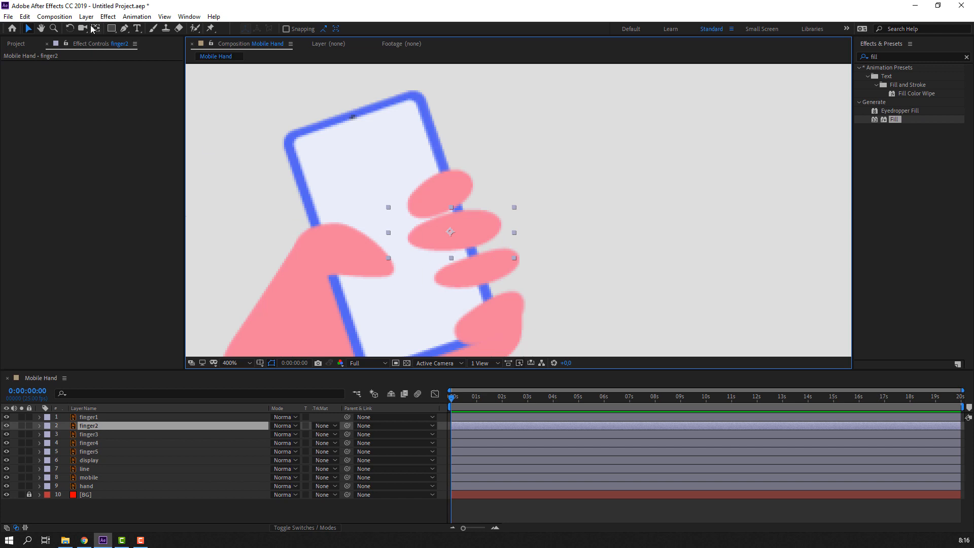
drag(452, 234, 493, 231)
click(28, 28)
Move finger3's anchor point to the outer end of that finger with the Pan Behind tool
drag(506, 290, 485, 175)
click(458, 196)
click(95, 28)
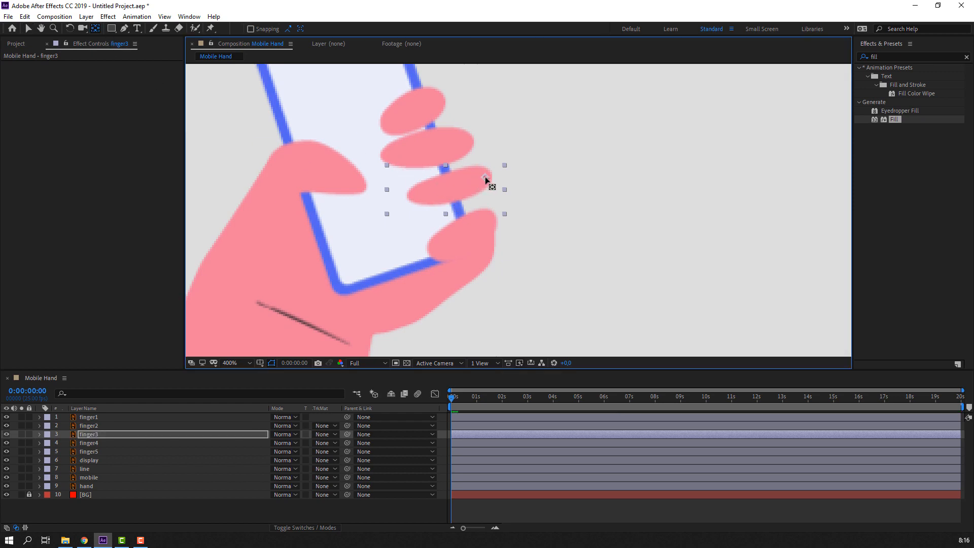
click(28, 29)
Move finger4's anchor point to the upper outer end of the lowest finger
click(489, 239)
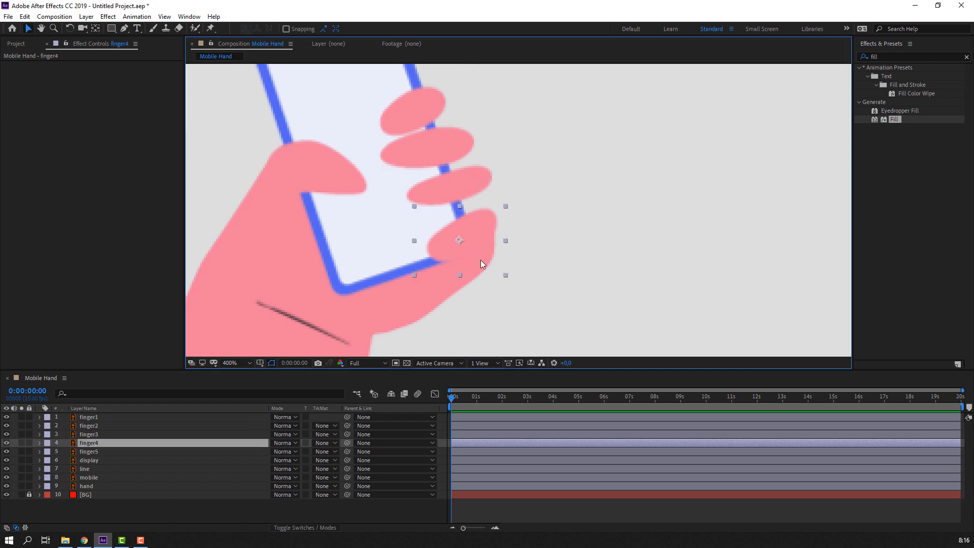
click(96, 29)
drag(458, 239, 486, 219)
click(29, 30)
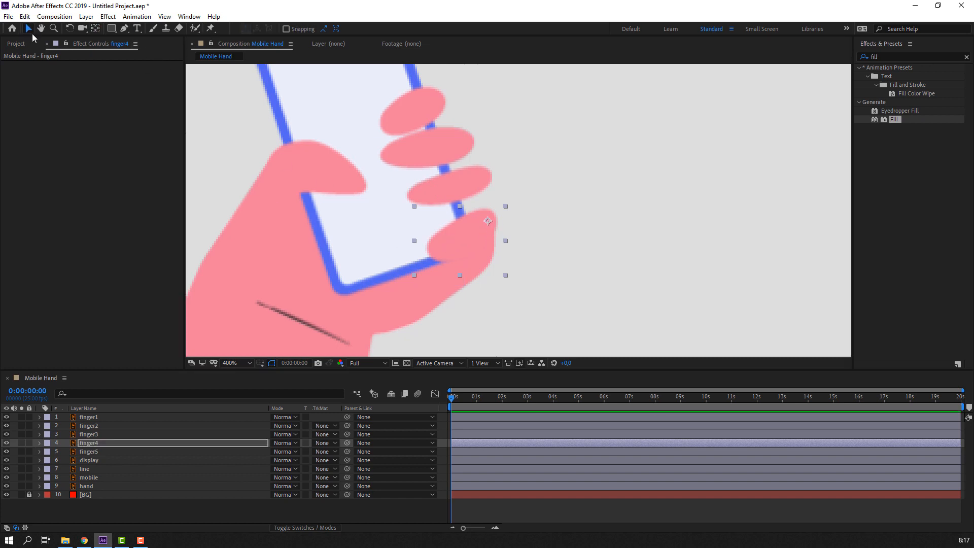
Isolate the thumb layer finger1, move its anchor point to the thumb's base, and show the other layers again
click(315, 173)
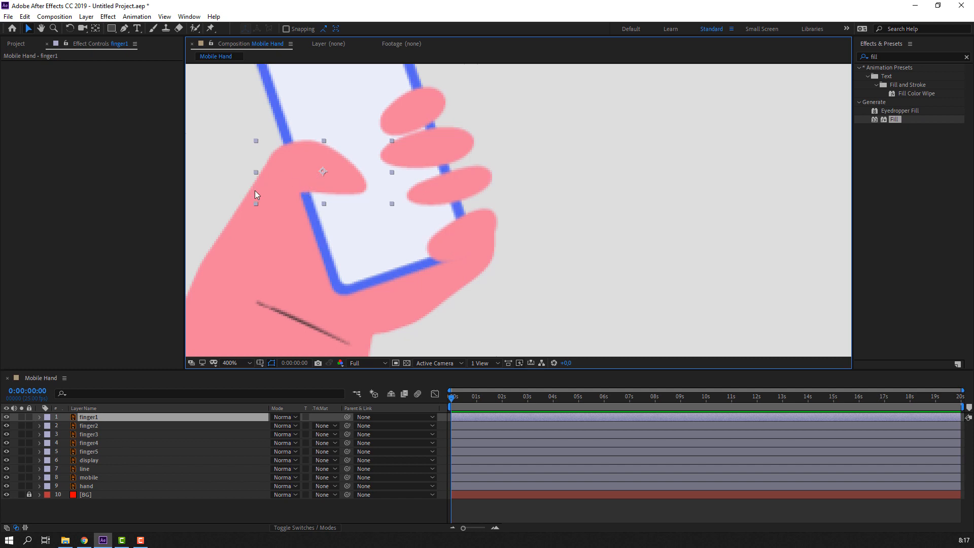
click(21, 417)
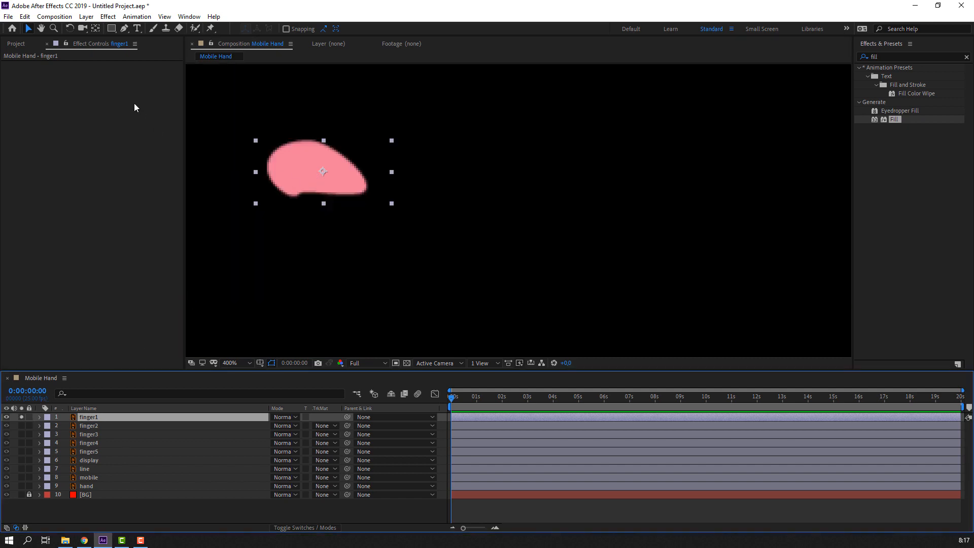
click(96, 29)
drag(323, 172, 287, 174)
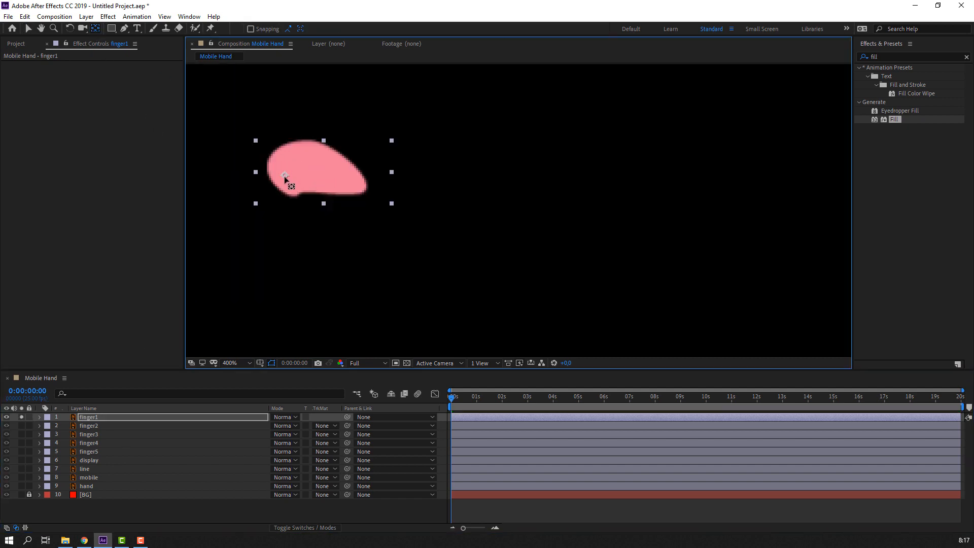
click(28, 28)
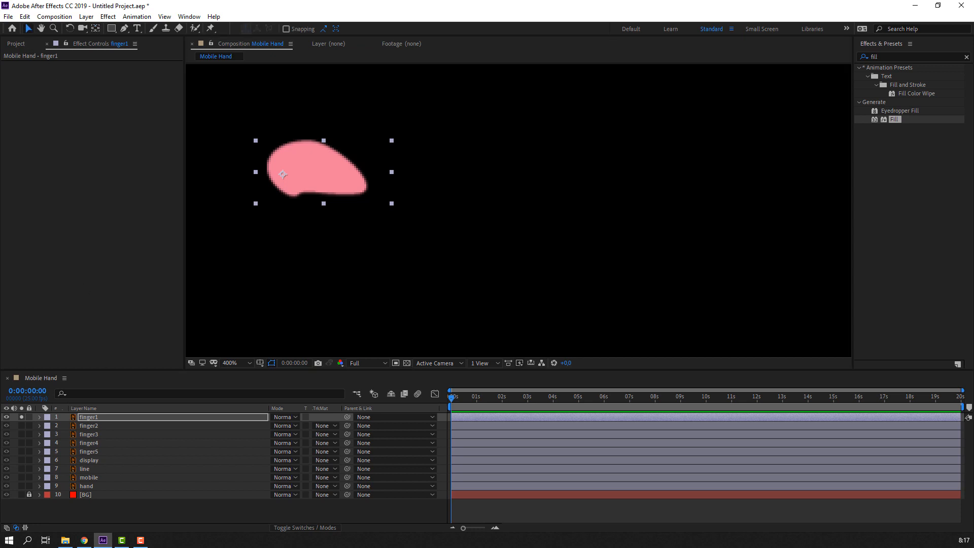
click(21, 418)
Test finger1's rotation around its anchor point and undo the rotation
key(r)
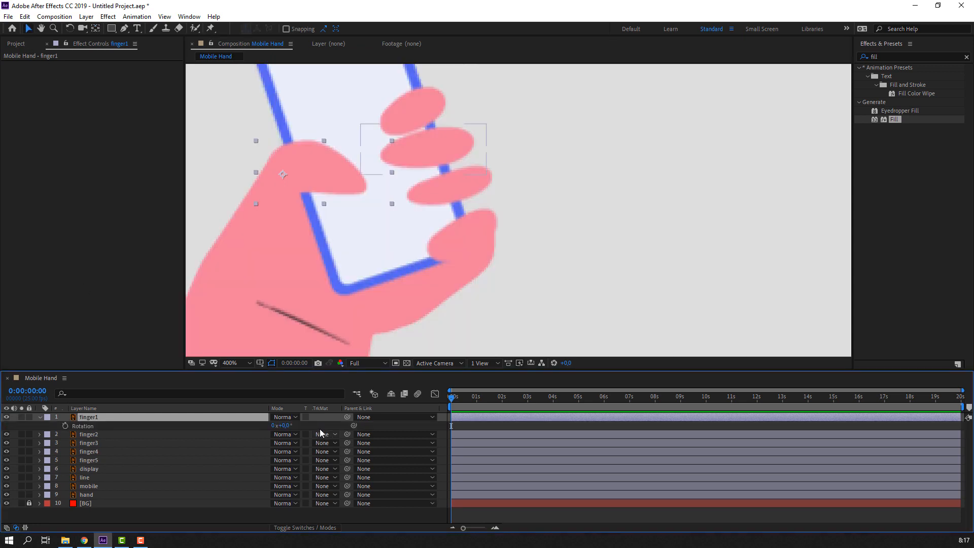
drag(286, 426, 306, 425)
key(ctrl+z)
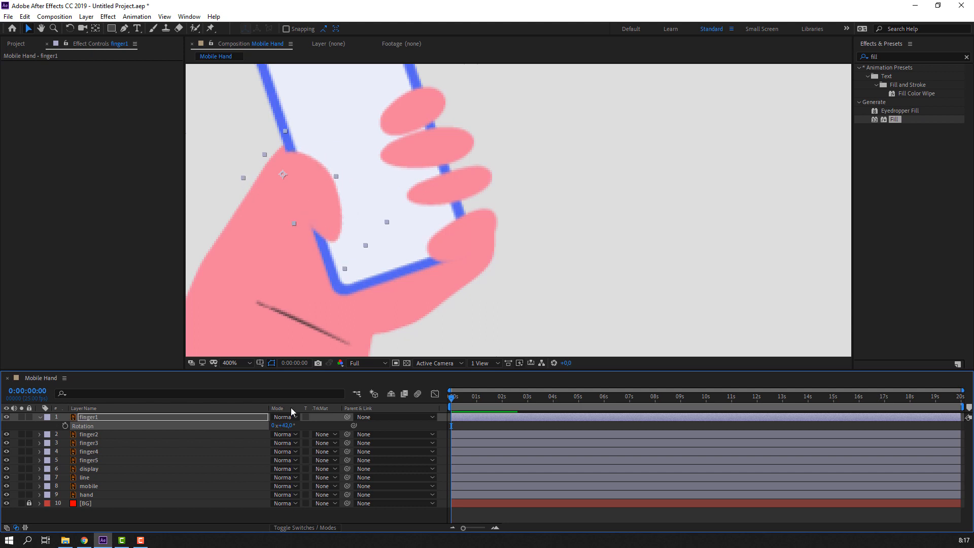
key(ctrl+z)
click(40, 418)
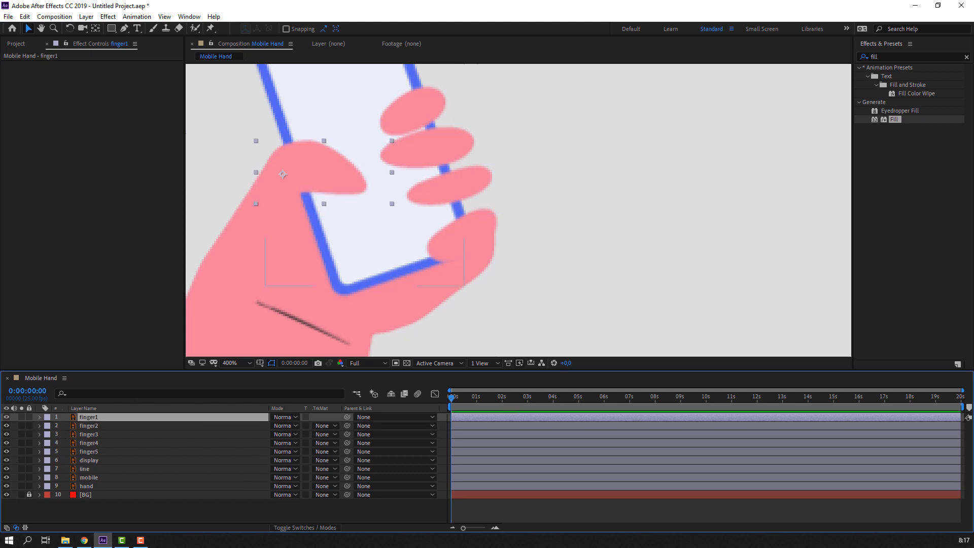
Parent the finger1 to finger5, display, line and mobile layers to the hand layer
click(140, 540)
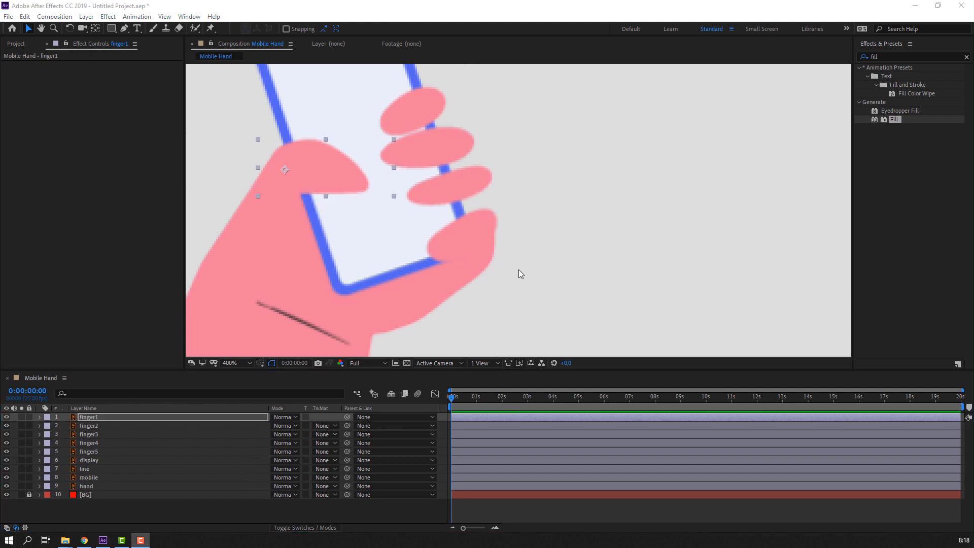
scroll(512, 271, down, 2)
click(642, 77)
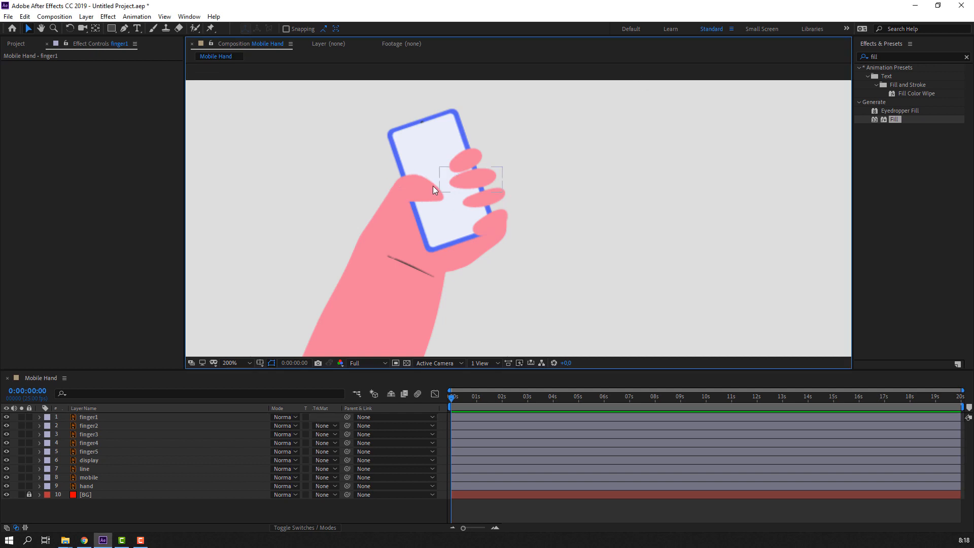
click(413, 193)
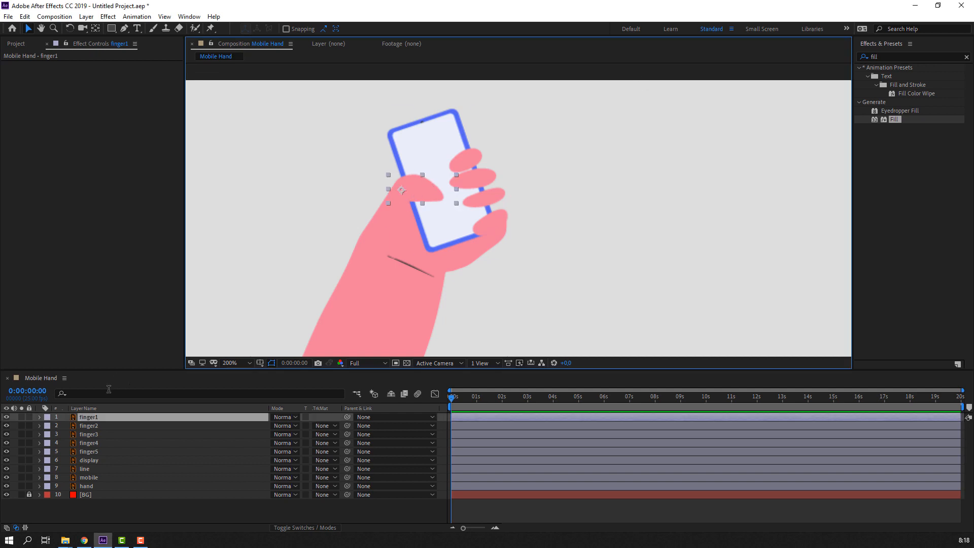
shift+click(99, 451)
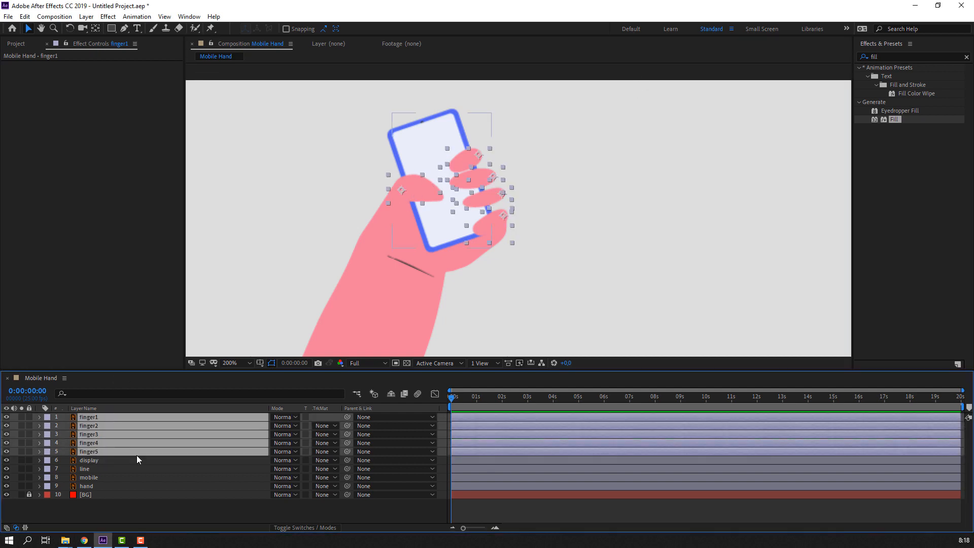
mouse_move(349, 416)
mouse_down()
mouse_move(199, 428)
mouse_move(354, 416)
mouse_up()
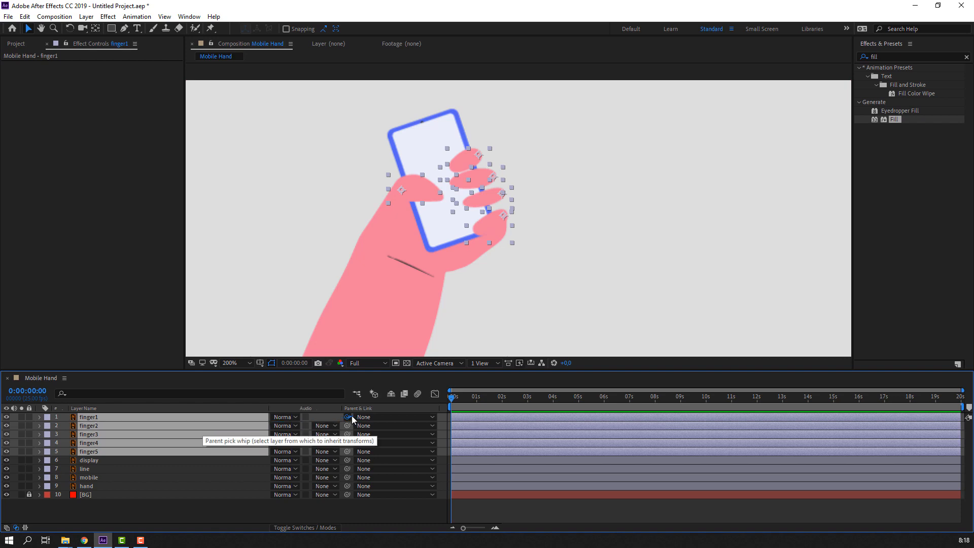
ctrl+click(88, 461)
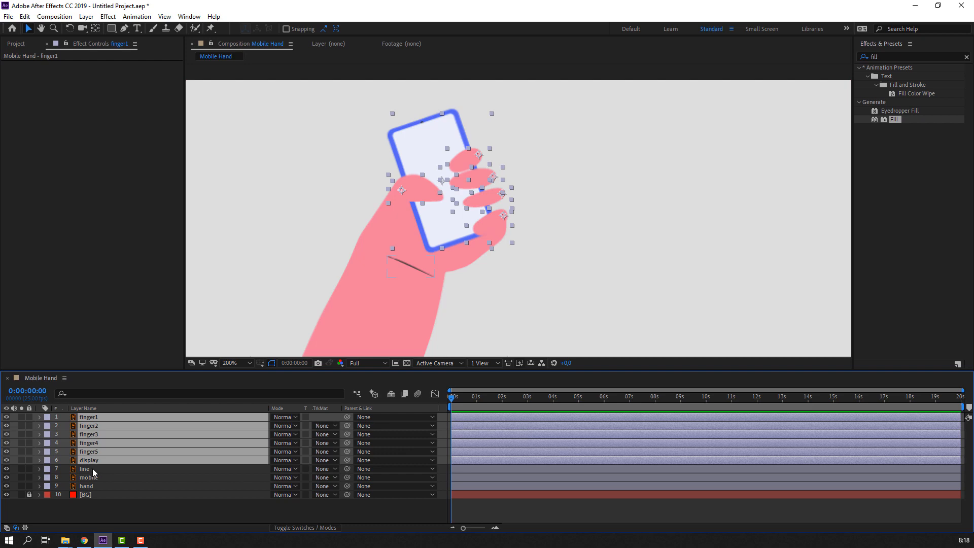
ctrl+click(92, 468)
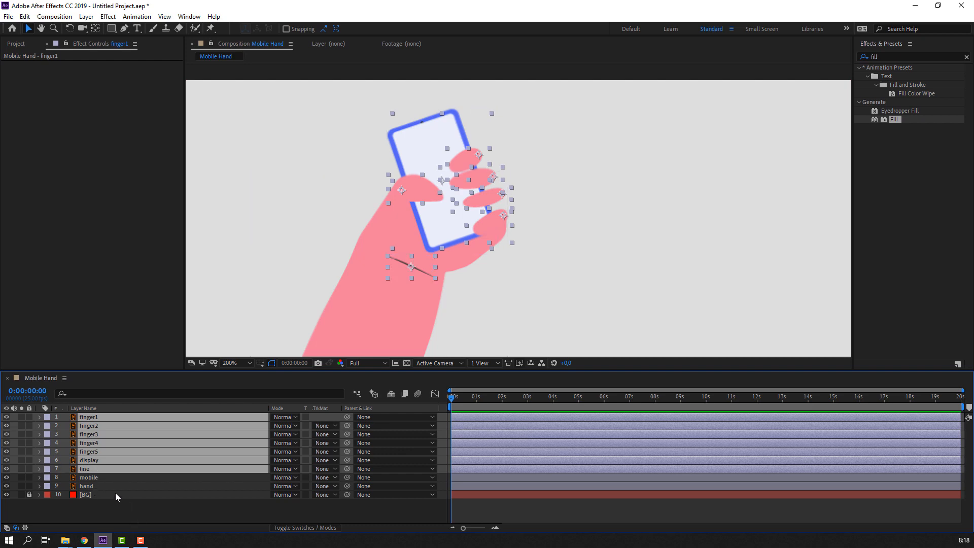
ctrl+click(108, 478)
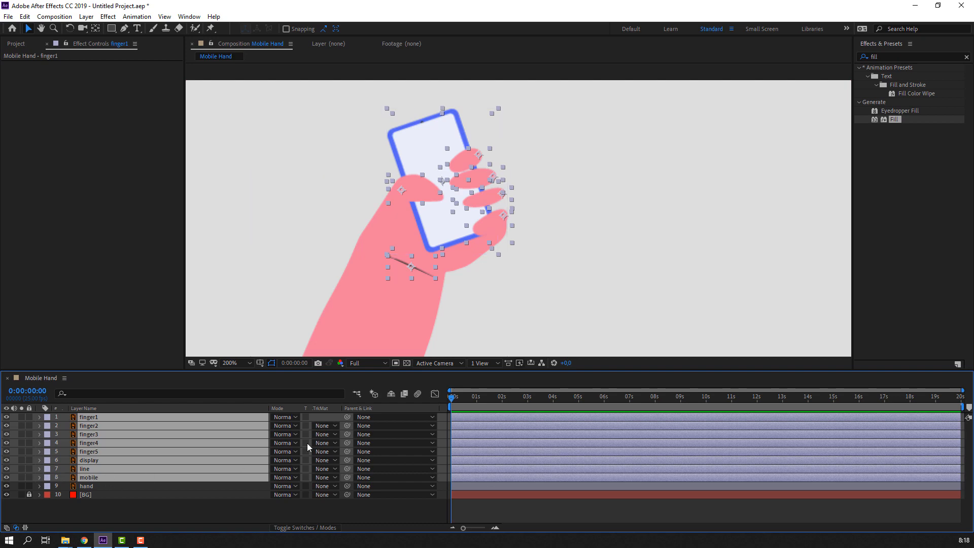
drag(348, 417, 102, 487)
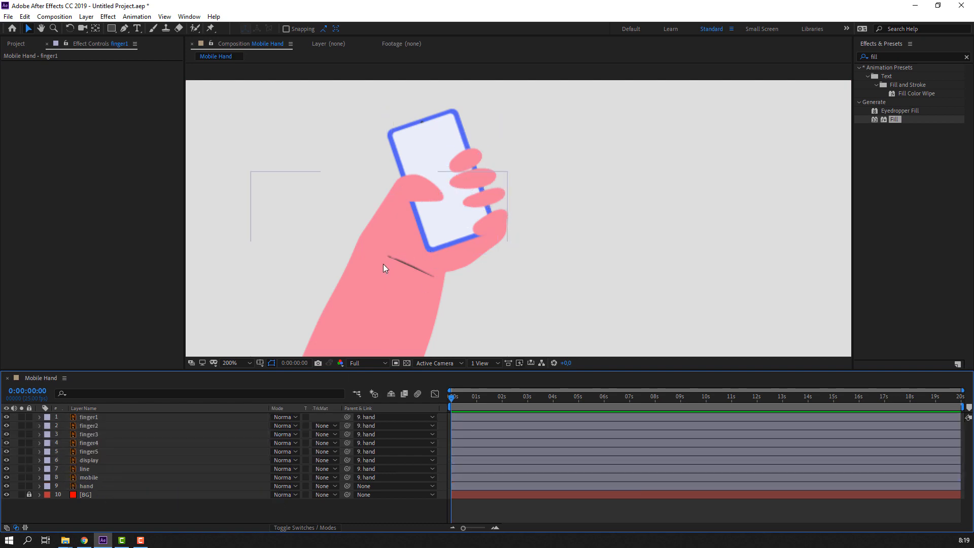
Test rotating the hand layer with its parented layers and undo the rotation
scroll(385, 294, down, 1)
click(401, 328)
drag(401, 328, 387, 277)
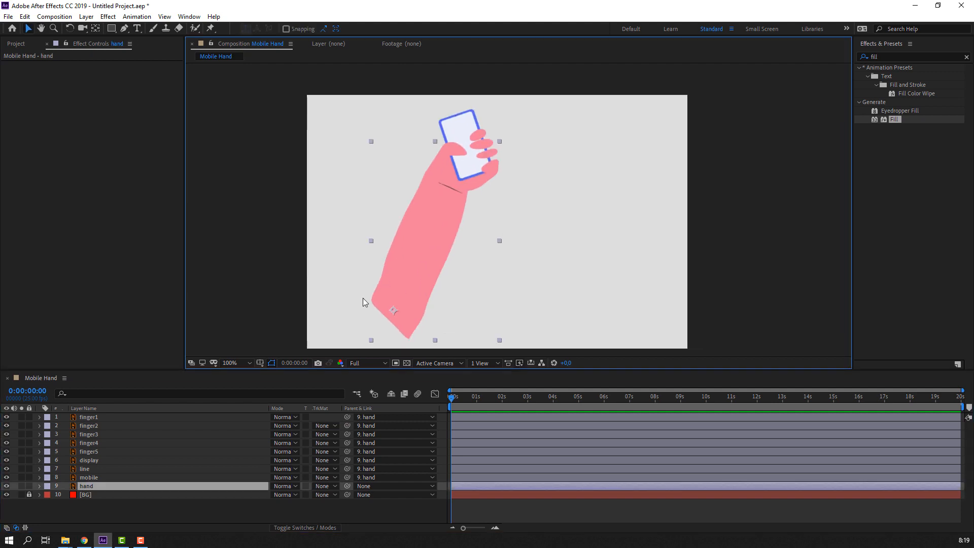
key(r)
mouse_move(284, 495)
mouse_down()
mouse_move(307, 495)
mouse_move(292, 493)
mouse_move(300, 486)
mouse_up()
key(ctrl+z)
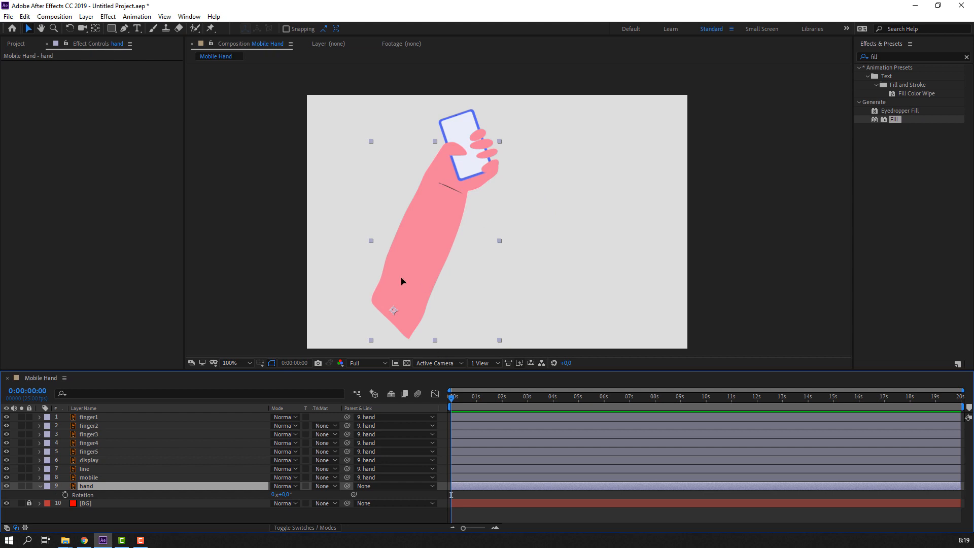
Scale the hand layer to 153% and reposition it so the forearm extends past the frame's lower-left edge
drag(401, 282, 376, 306)
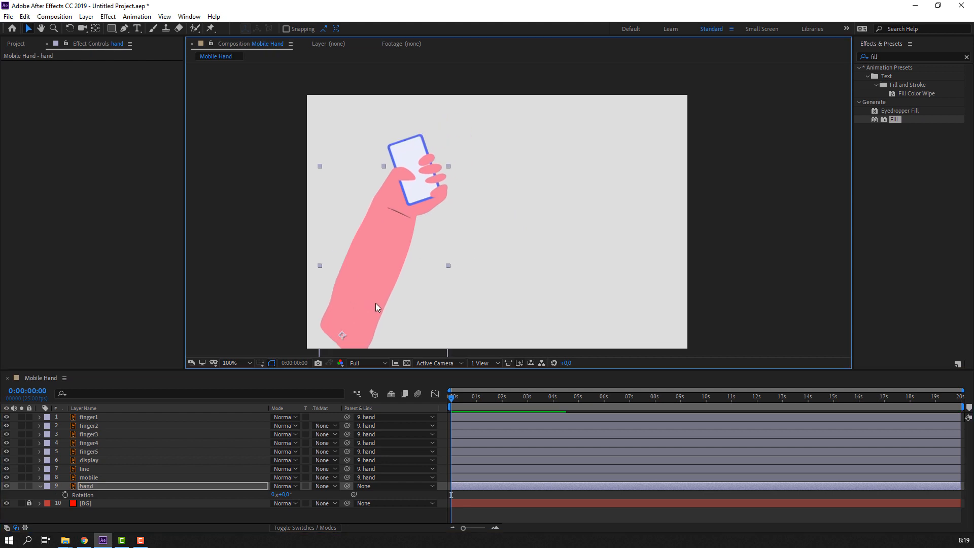
click(107, 520)
click(72, 489)
key(s)
drag(284, 494, 311, 494)
scroll(397, 270, down, 1)
drag(447, 234, 430, 288)
scroll(443, 285, up, 1)
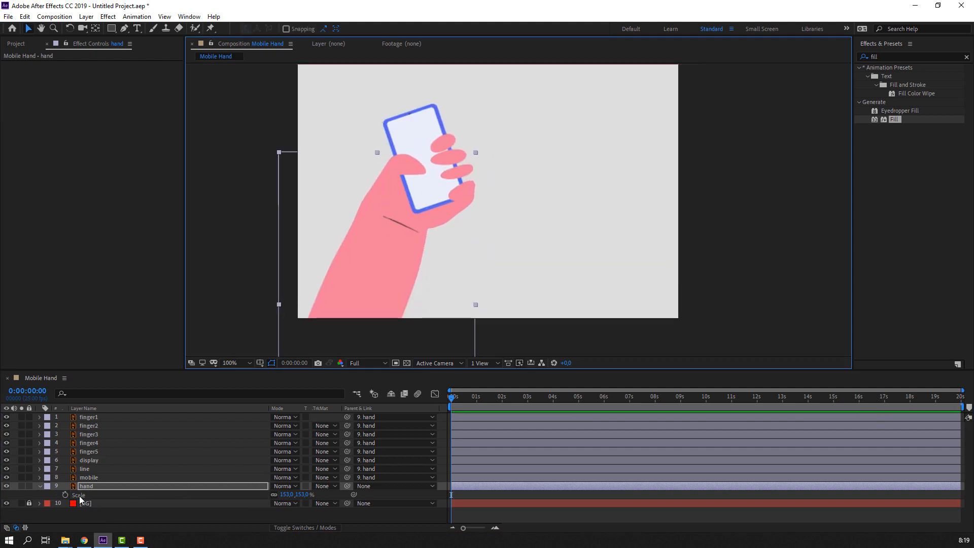
Start animating the hand layer's rotation with a keyframe of 59° at 0:00:00:00
click(88, 487)
key(r)
drag(285, 495, 315, 495)
click(64, 496)
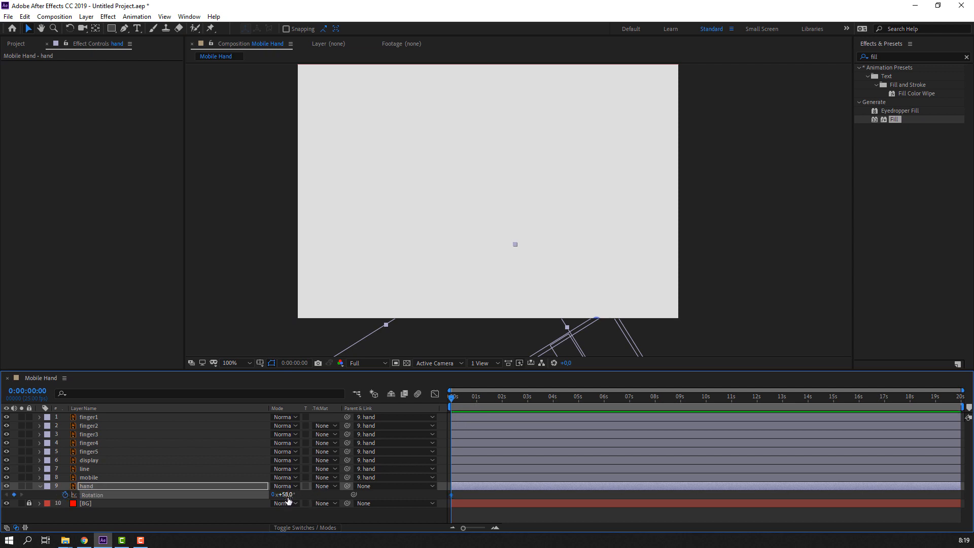
text(59)
key(Return)
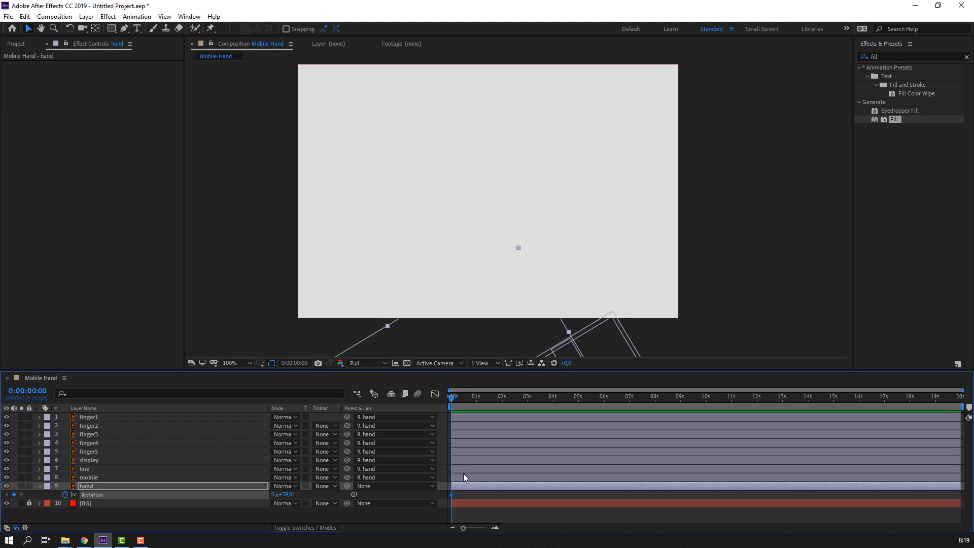
Add hand rotation keyframes of -14° at 0:00:00:10 and 7° at 0:00:00:20
click(461, 402)
drag(288, 496, 251, 494)
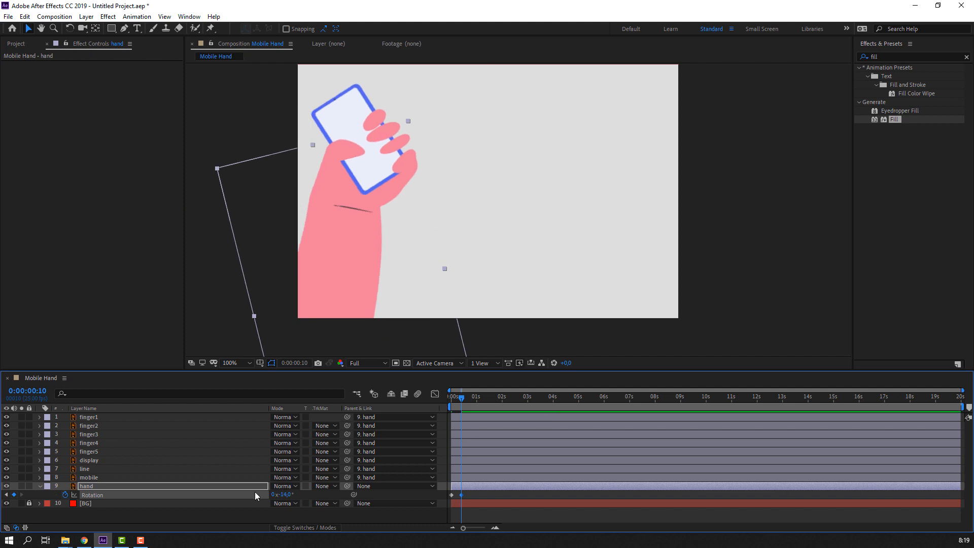
key(shift+Page_Down)
click(285, 498)
text(12)
drag(291, 496, 264, 504)
text(7)
key(Return)
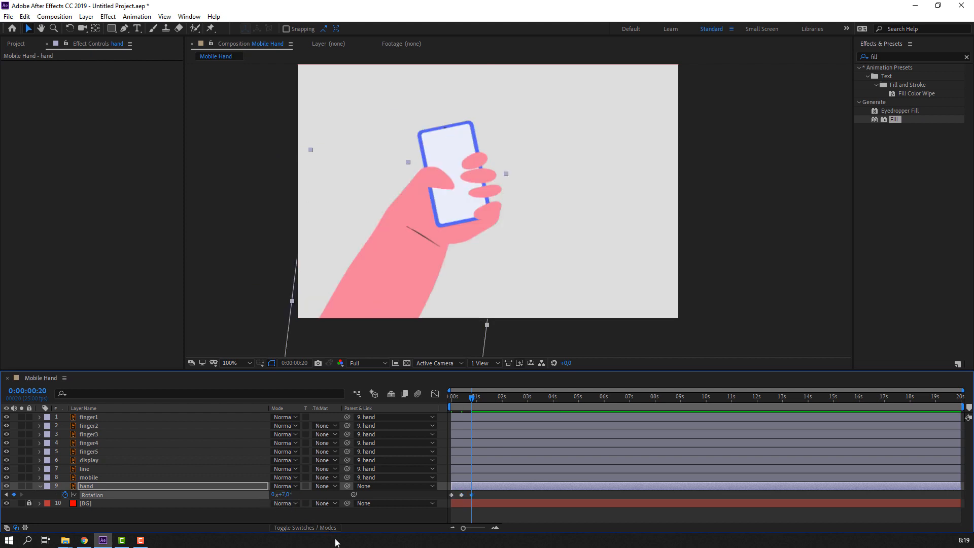
Add a hand rotation keyframe of 3.5° at 0:00:01:05
key(space)
click(285, 497)
text(3,5)
key(Return)
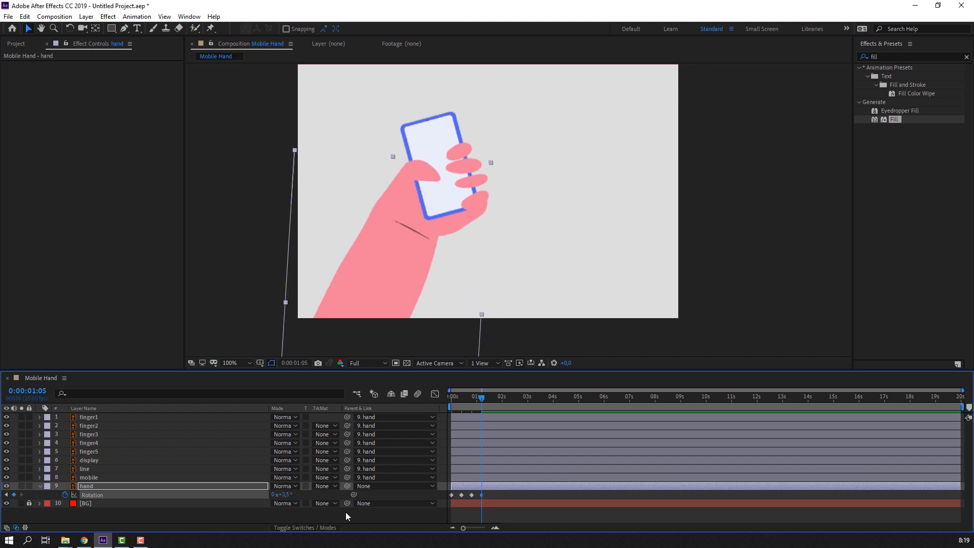
Preview the swing and set the hand's rotation keyframe at 0:00:01:05 to -3.5°
key(space)
drag(468, 400, 480, 410)
click(289, 497)
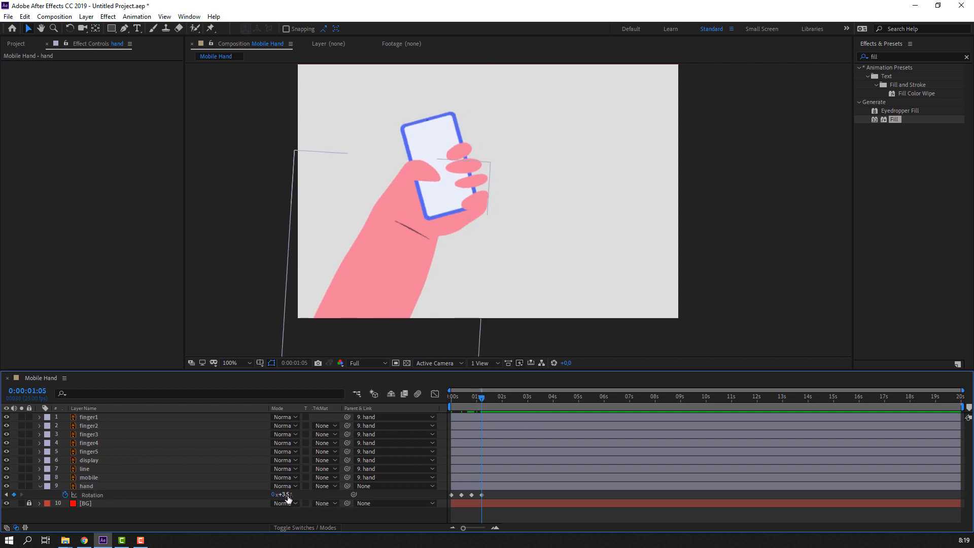
click(288, 496)
key(Return)
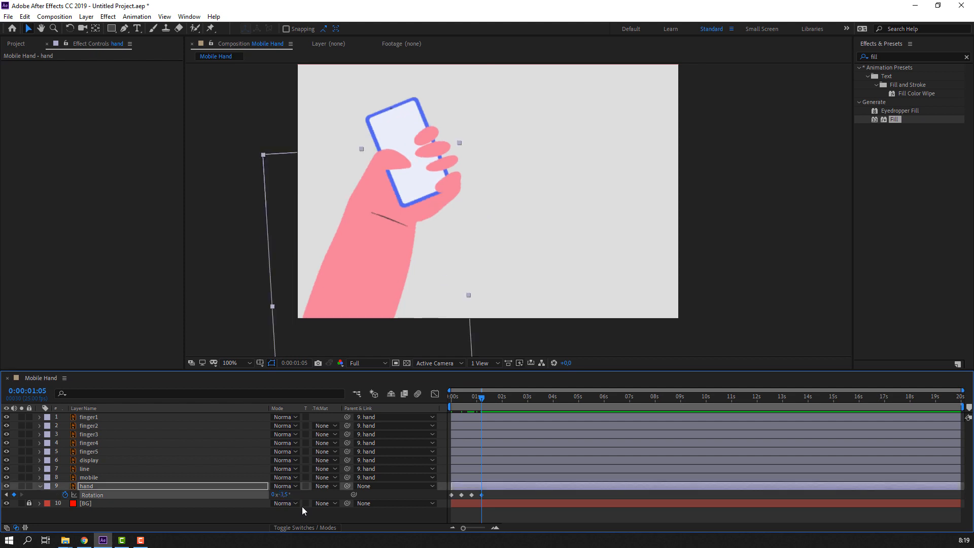
Add a hand rotation keyframe of 1.5° five frames after the one at 0:00:01:05
key(Page_Down)
key(Page_Down)
key(Page_Down)
key(Page_Down)
key(Page_Down)
click(287, 496)
key(Return)
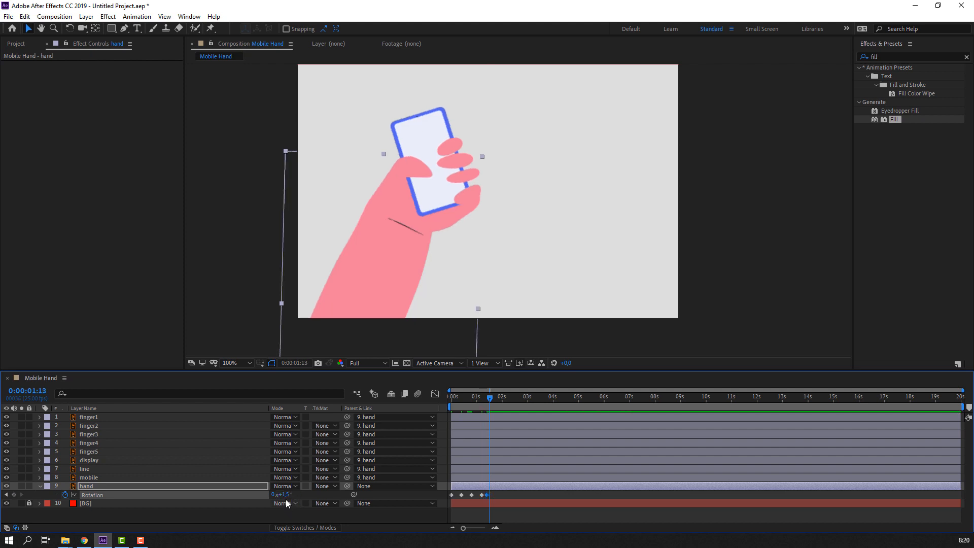
Add a hand rotation keyframe of -1° and one of 0° at 0:00:01:17, then preview the swing
key(Page_Down)
text(1)
key(Return)
key(Page_Down)
key(Page_Down)
key(Page_Down)
key(space)
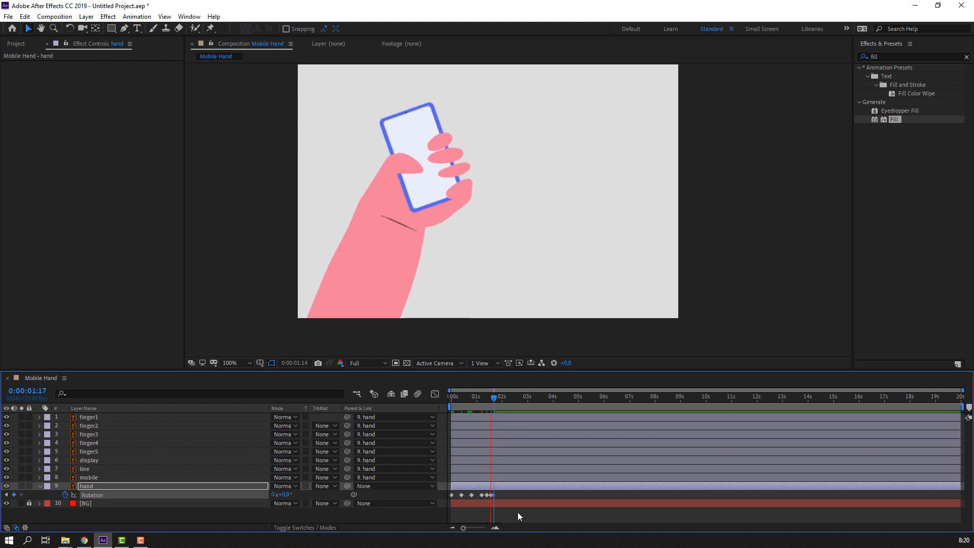
key(space)
Move the hand's third and following rotation keyframes earlier to tighten the settling motion, and preview it
key(equal)
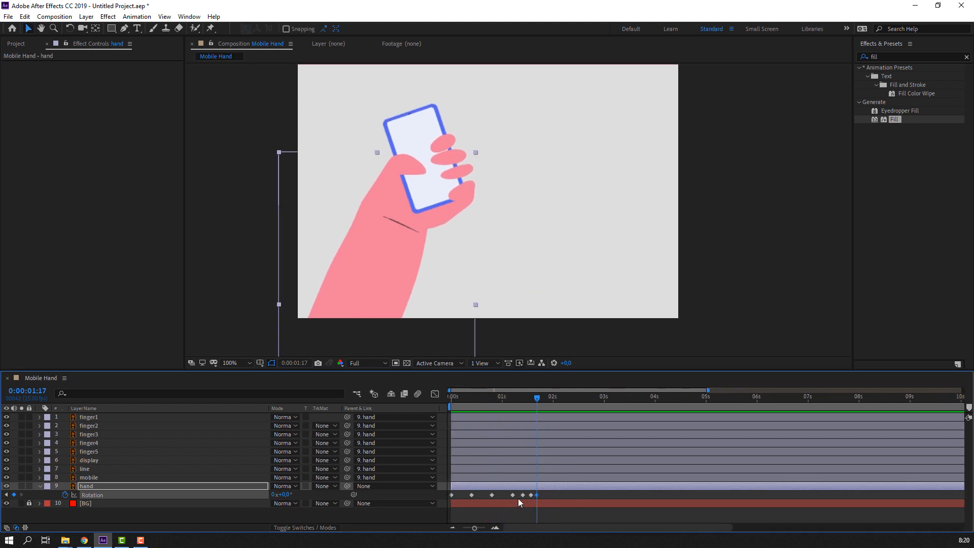
drag(546, 496, 482, 495)
click(566, 504)
key(space)
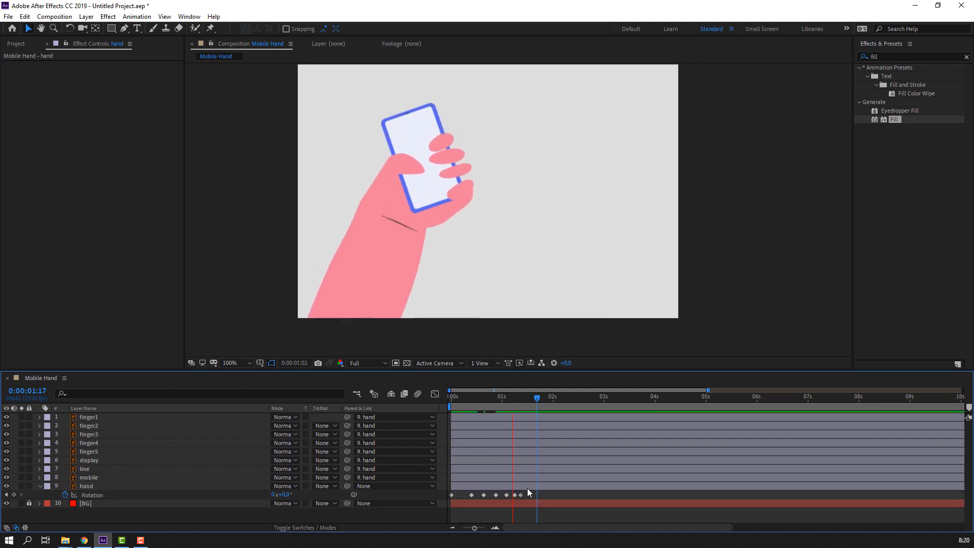
key(space)
Apply Easy Ease to all of the hand's rotation keyframes and preview the animation
drag(487, 497, 449, 496)
right_click(452, 495)
mouse_move(487, 486)
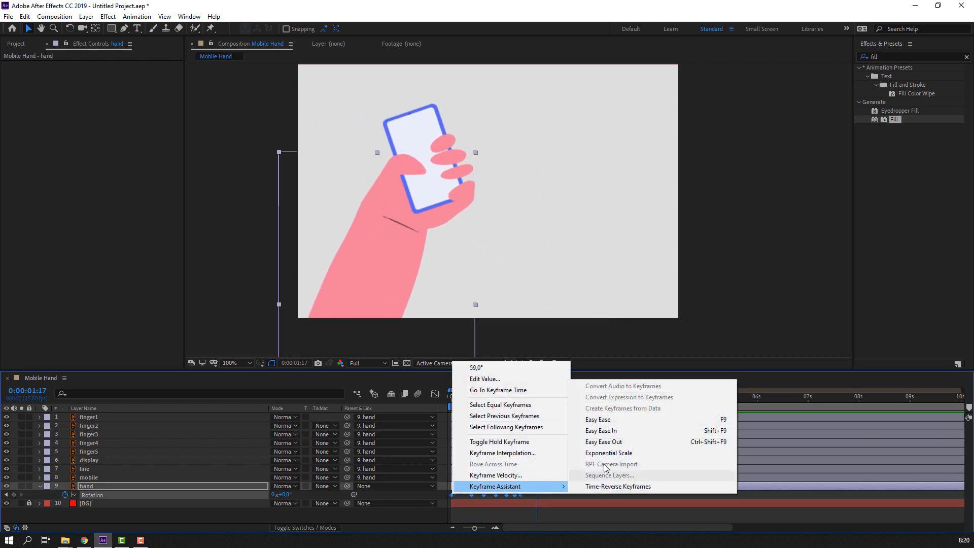
click(606, 422)
key(space)
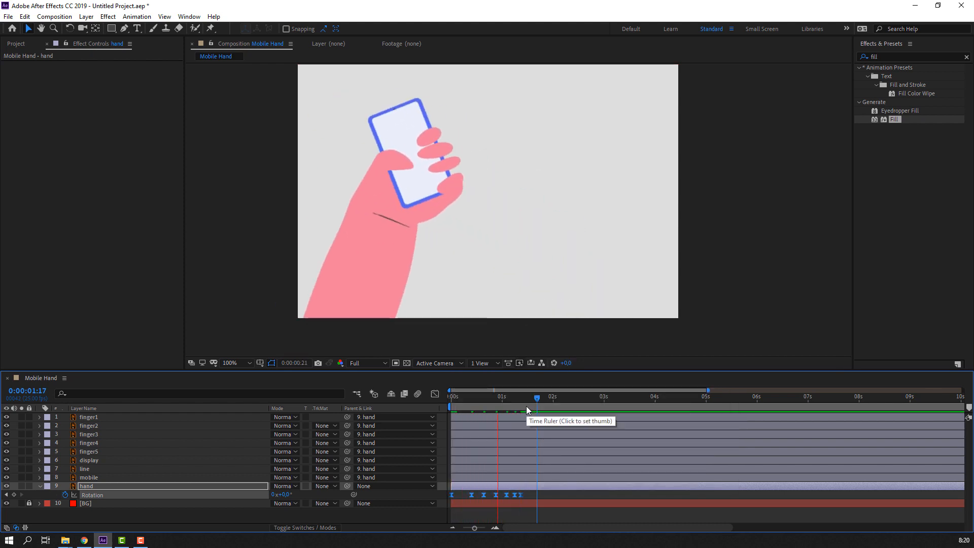
Remove the hand's last rotation keyframe, set the one at 0:00:01:06 to 0°, and preview the result
click(513, 403)
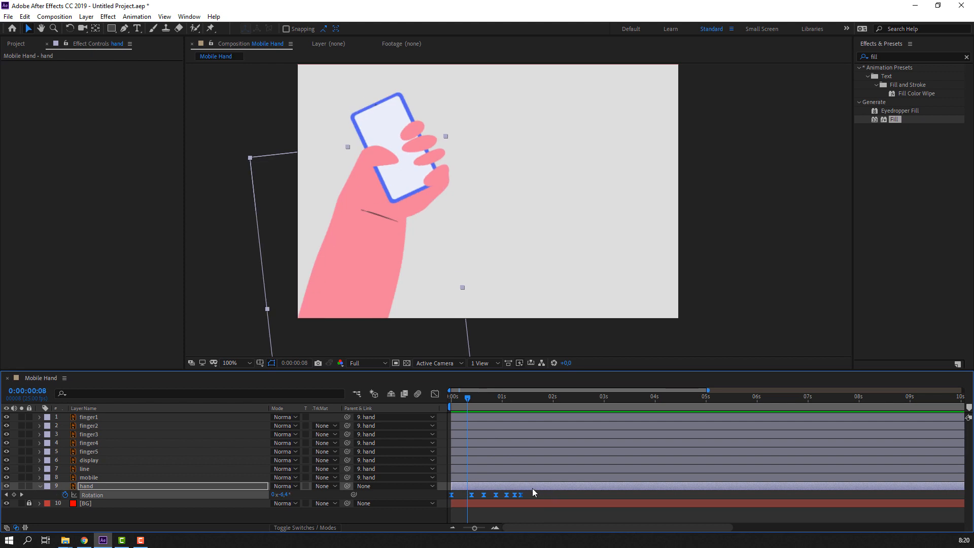
drag(489, 398, 514, 400)
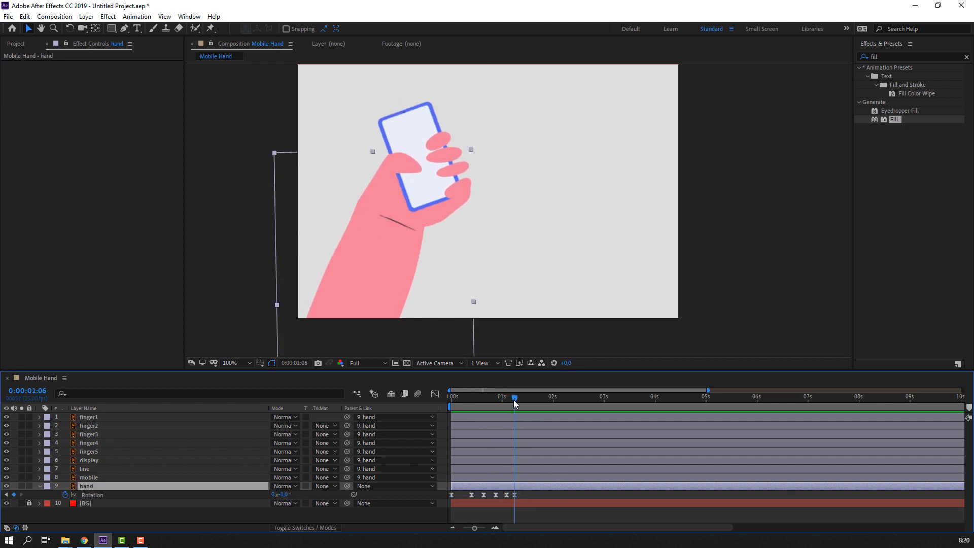
click(282, 495)
text(0)
key(Return)
key(space)
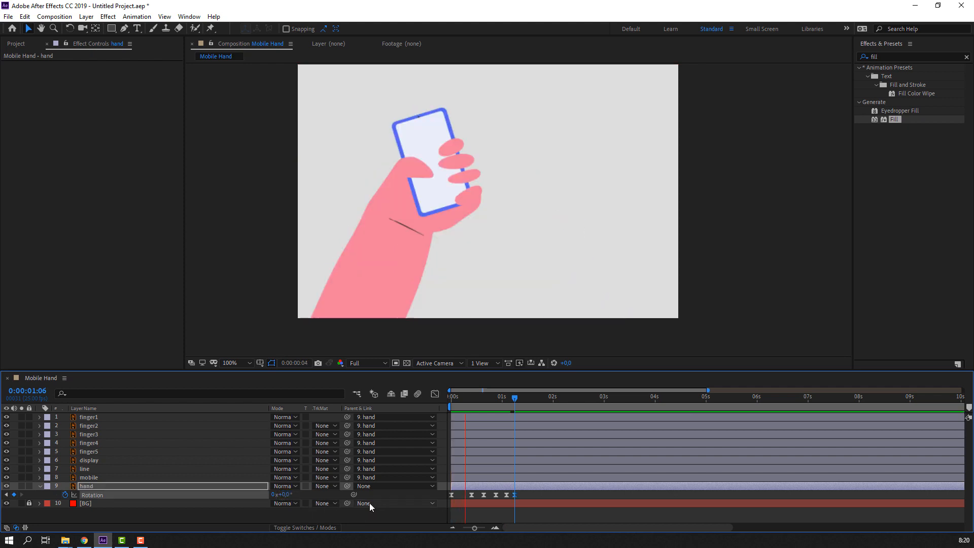
Set the hand's rotation keyframe at 0:00:01:02 to 0°, delete the keyframe after it, and preview the swing
mouse_move(505, 397)
mouse_down()
mouse_move(486, 400)
mouse_move(506, 397)
mouse_up()
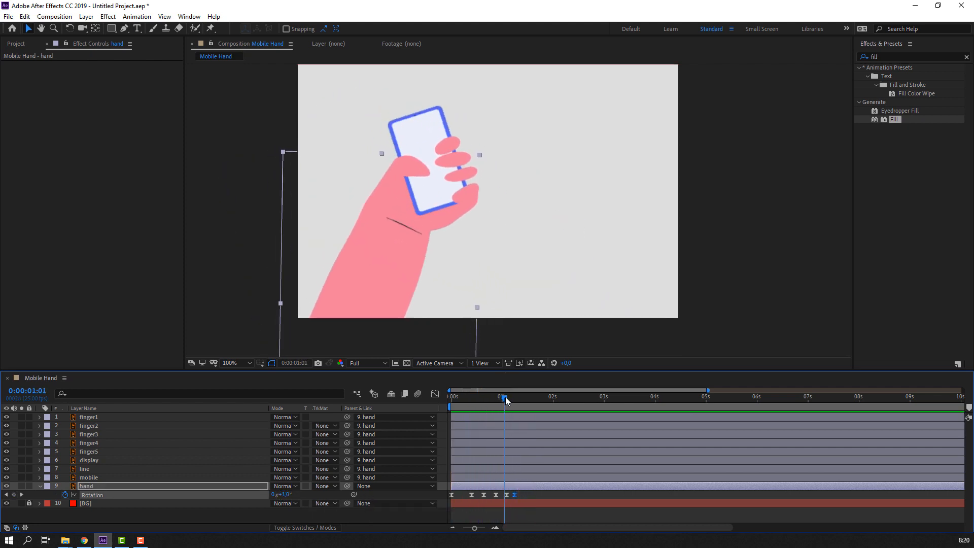
click(286, 495)
text(0)
click(514, 496)
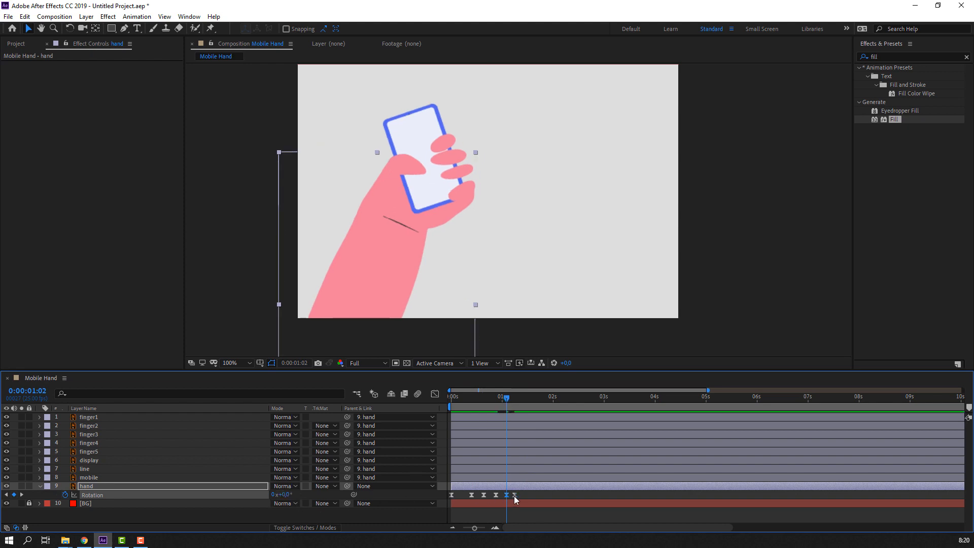
key(Delete)
click(530, 495)
key(space)
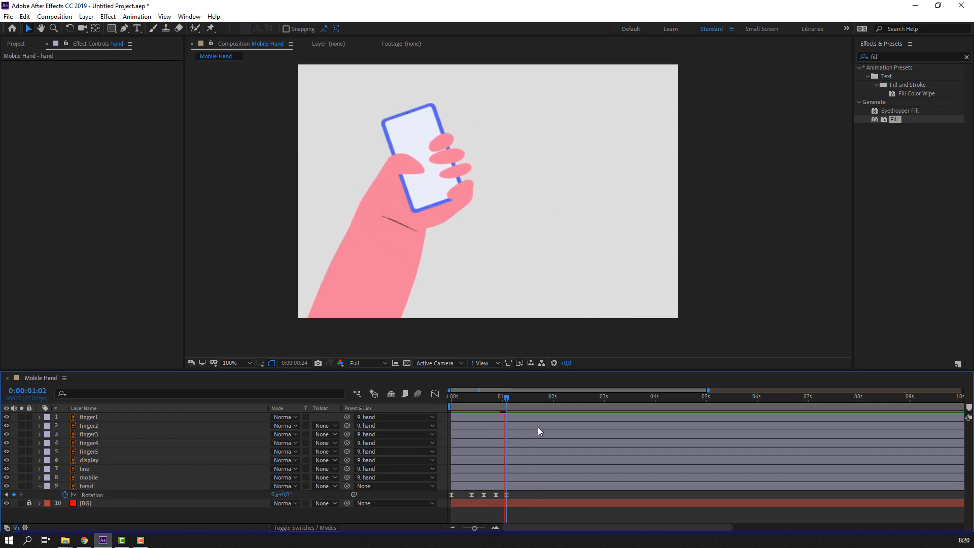
key(space)
Nudge finger4 slightly at the phone's lower corner and preview the animation
drag(507, 400, 503, 400)
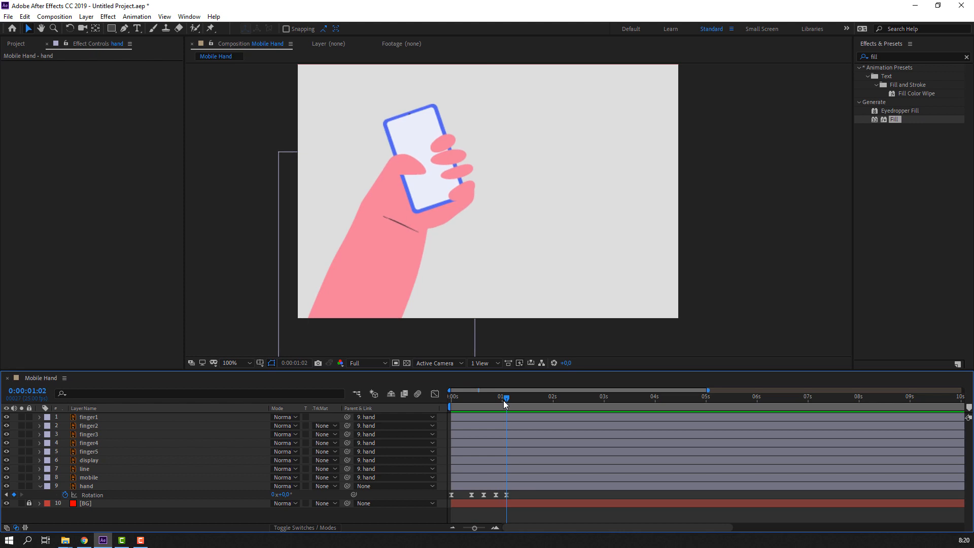
click(467, 190)
scroll(467, 191, up, 2)
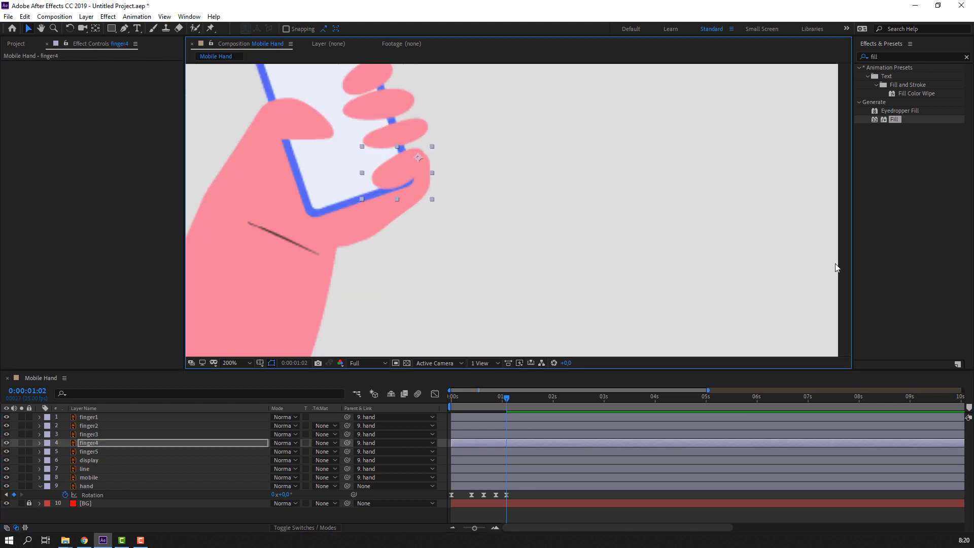
scroll(513, 229, down, 2)
click(711, 246)
key(space)
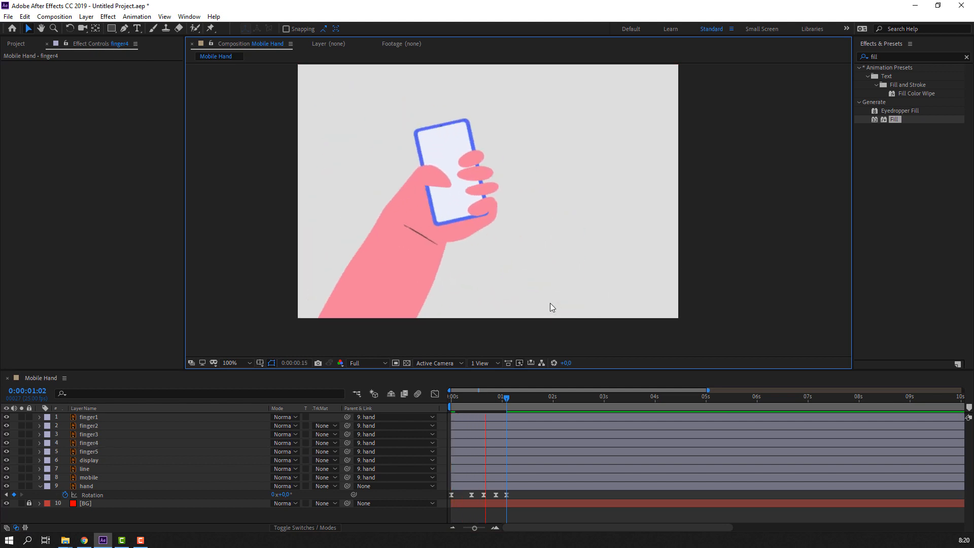
key(space)
Open the hand rotation's speed graph, lengthen the first keyframe's outgoing ease handle, and preview the motion
click(506, 397)
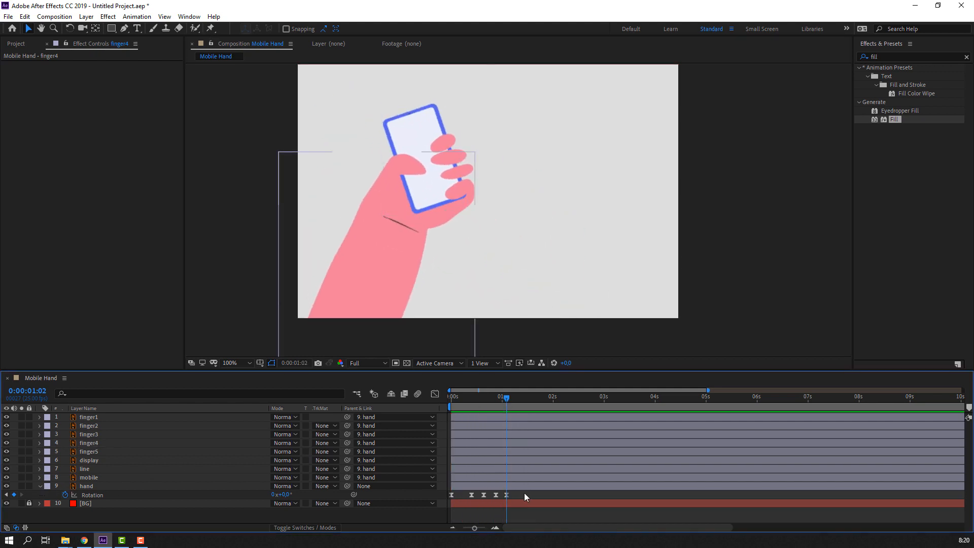
click(484, 495)
click(435, 394)
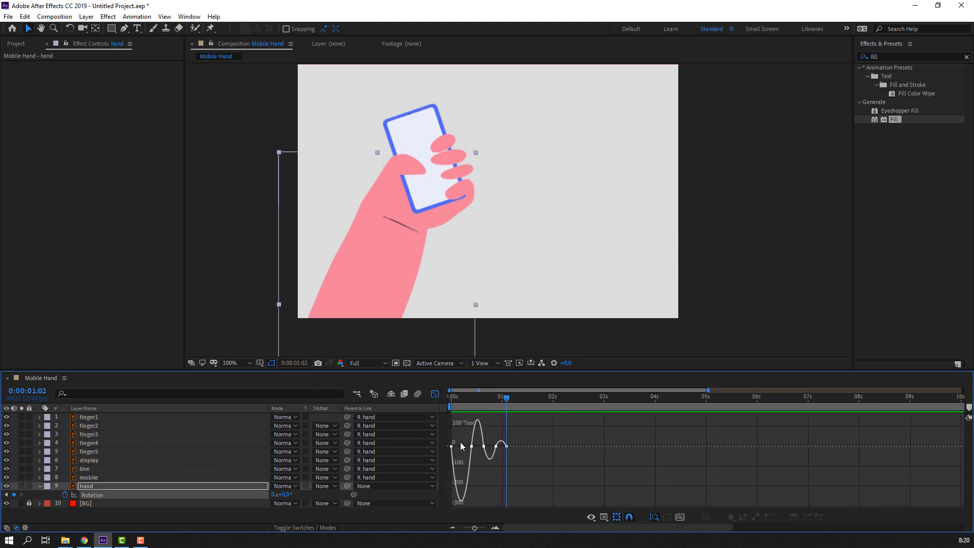
drag(461, 441, 436, 453)
key(equal)
key(equal)
drag(505, 469, 670, 468)
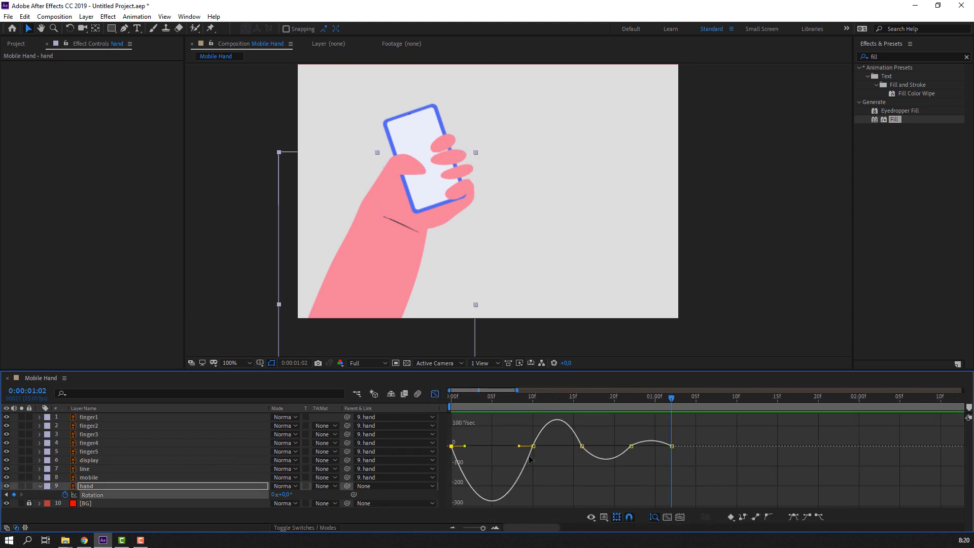
drag(469, 446, 476, 445)
key(space)
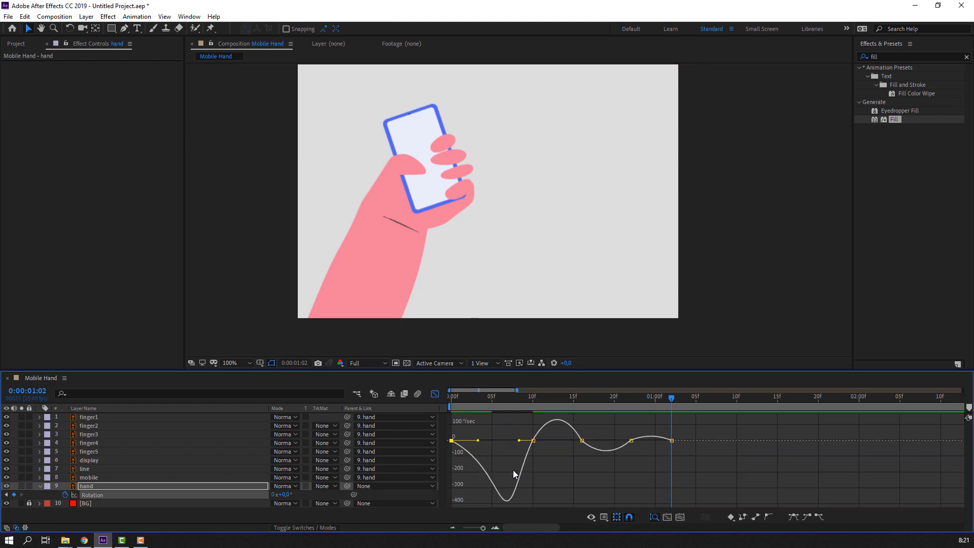
key(space)
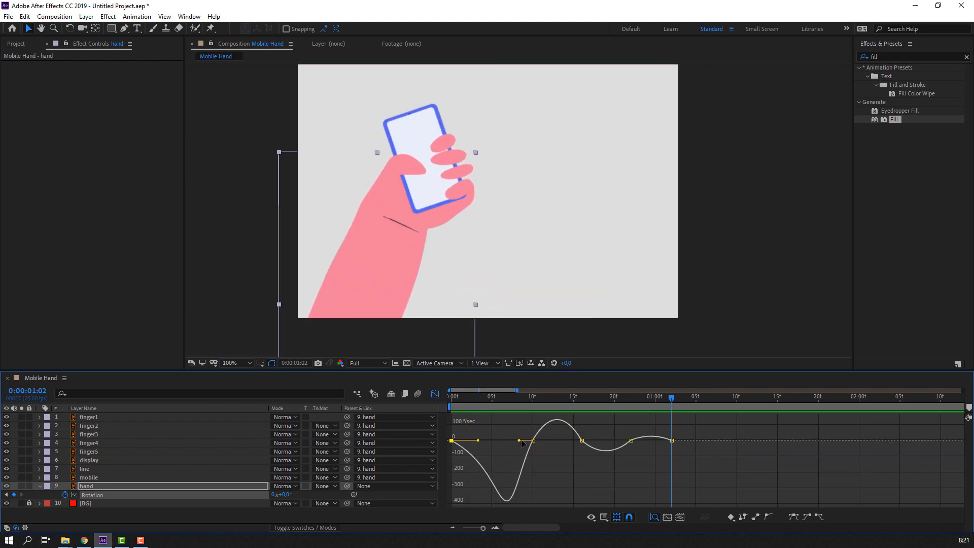
Adjust the speed graph's ease handles around the hand rotation keyframe at frame 10 for a sharper swing, and preview it
drag(521, 441, 548, 441)
key(space)
key(space)
key(space)
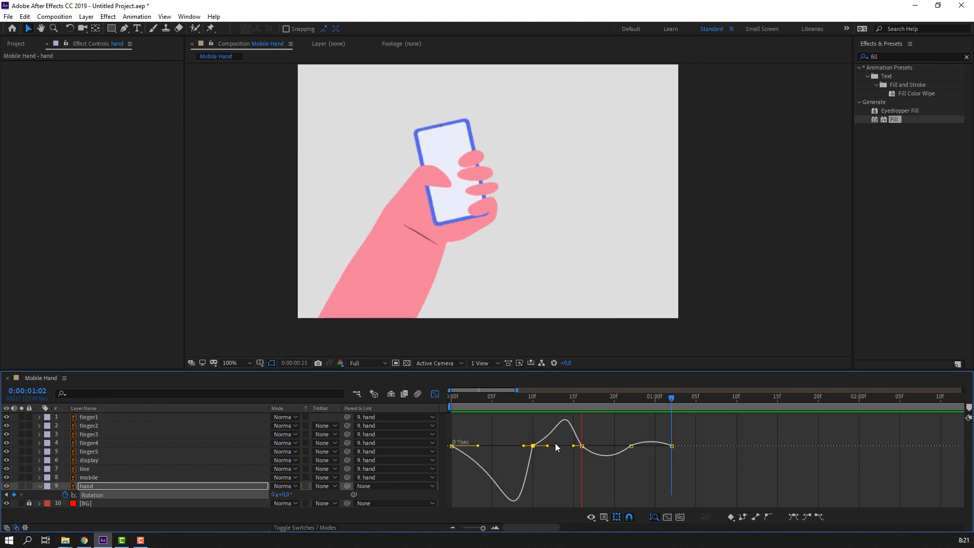
key(space)
Lengthen the incoming ease handle of the hand rotation keyframe at 0:00:00:22, preview the motion, and close the speed graph
click(631, 447)
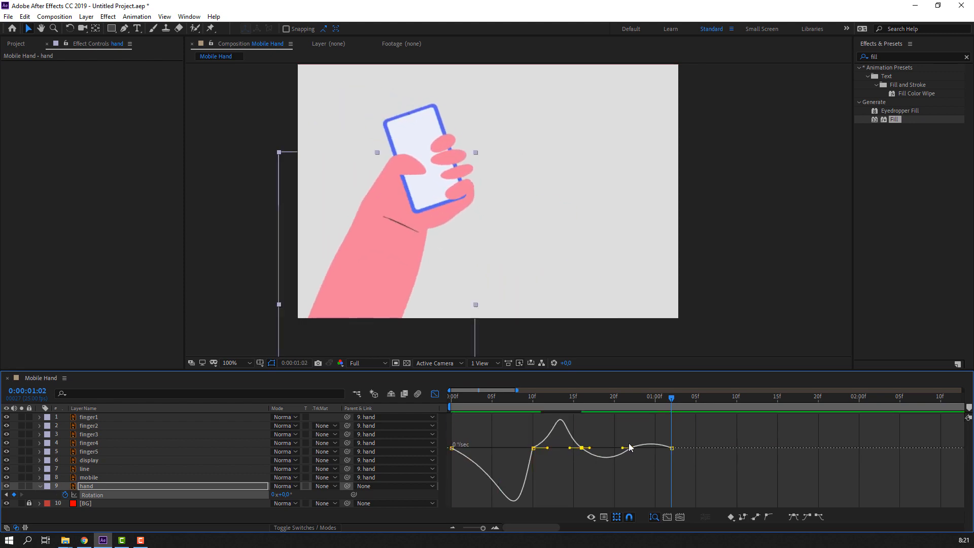
drag(623, 448, 617, 448)
key(space)
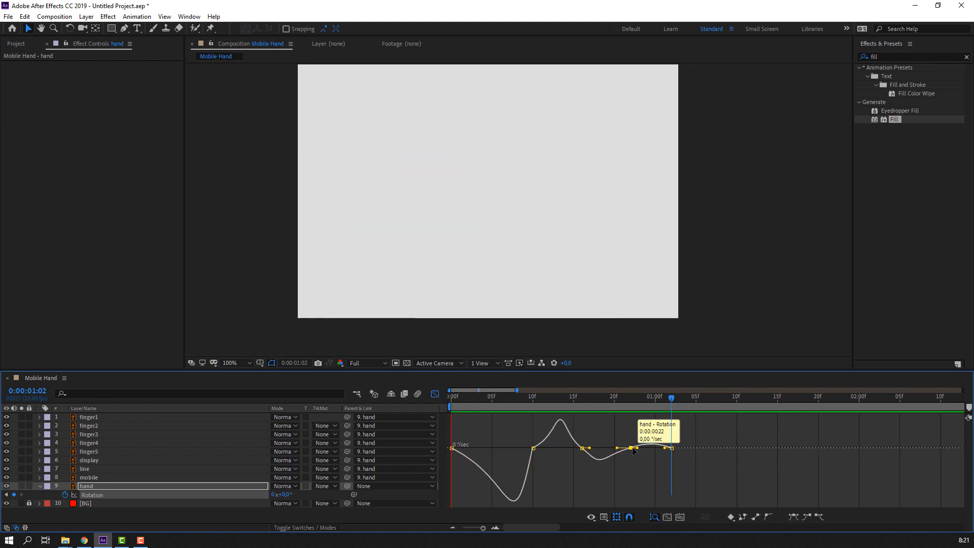
click(435, 393)
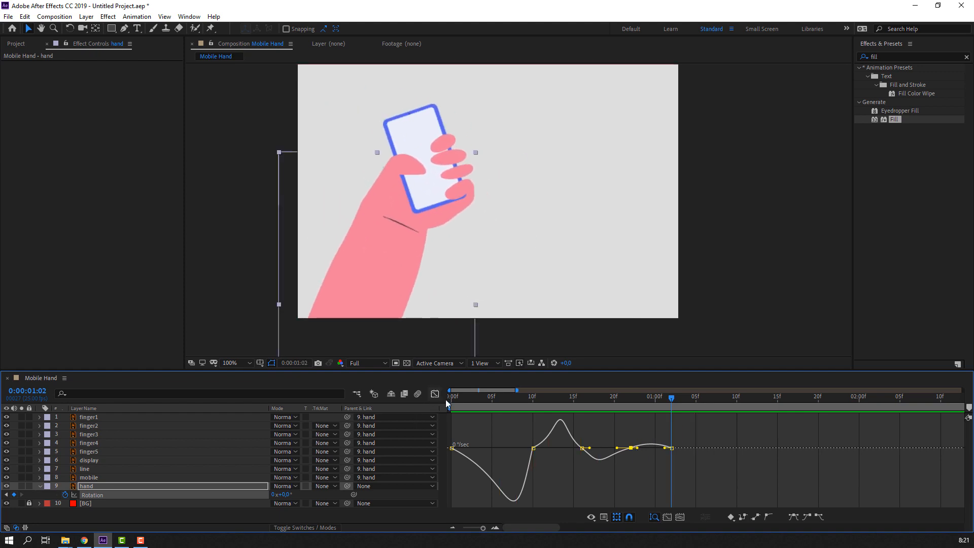
Add a hand rotation keyframe at 0:00:01:08 that holds the 0° pose
key(minus)
drag(501, 402, 533, 406)
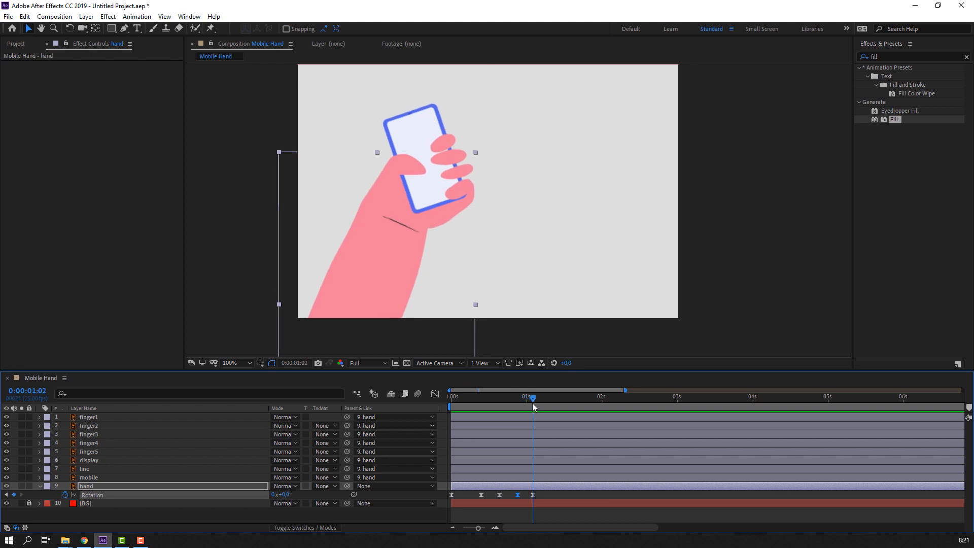
click(155, 523)
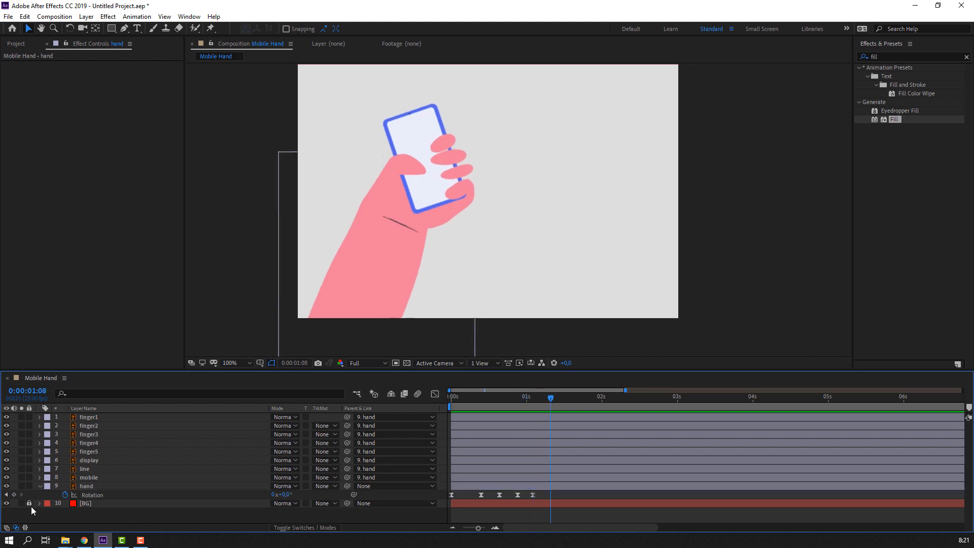
click(13, 495)
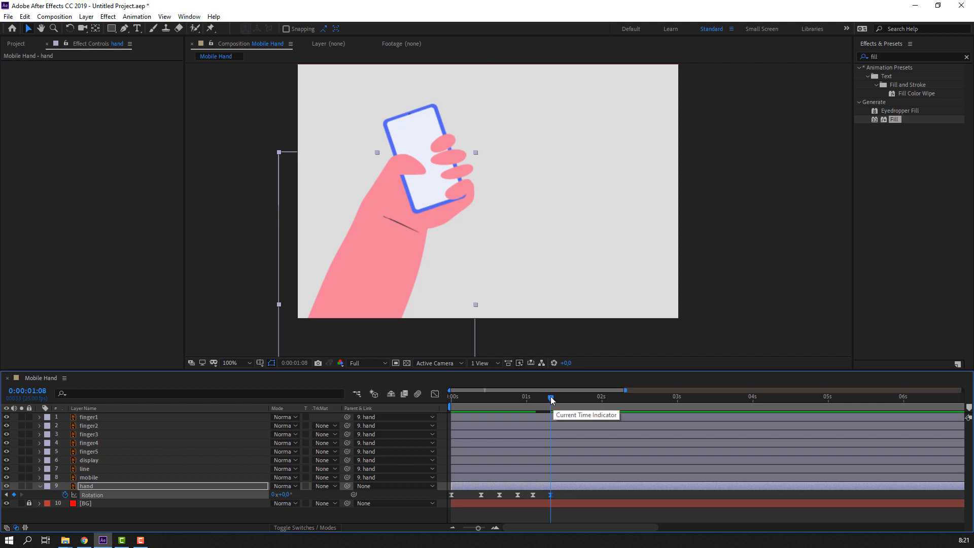
Add hand rotation keyframes of 9° at 0:00:01:16 and -2° at 0:00:01:24, and preview the animation
drag(551, 398, 573, 399)
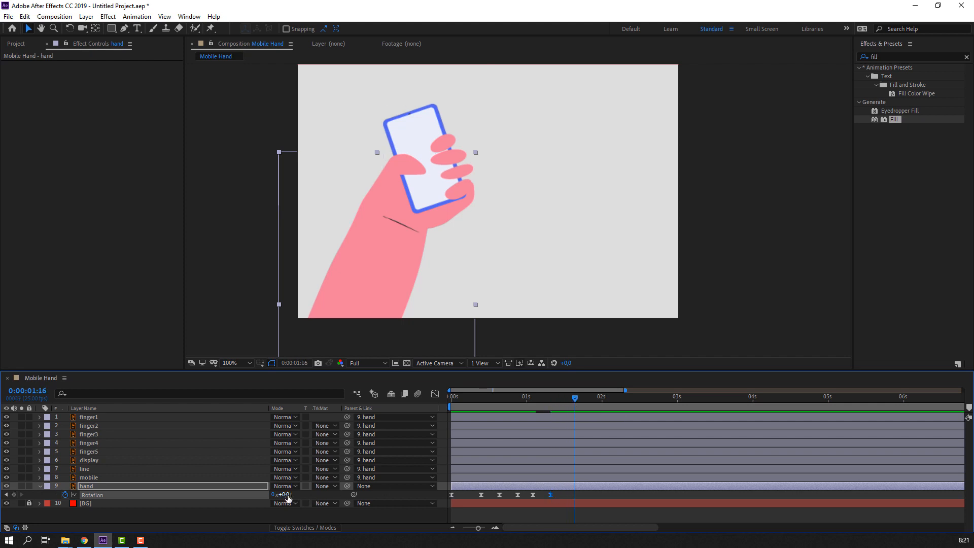
drag(287, 495, 291, 496)
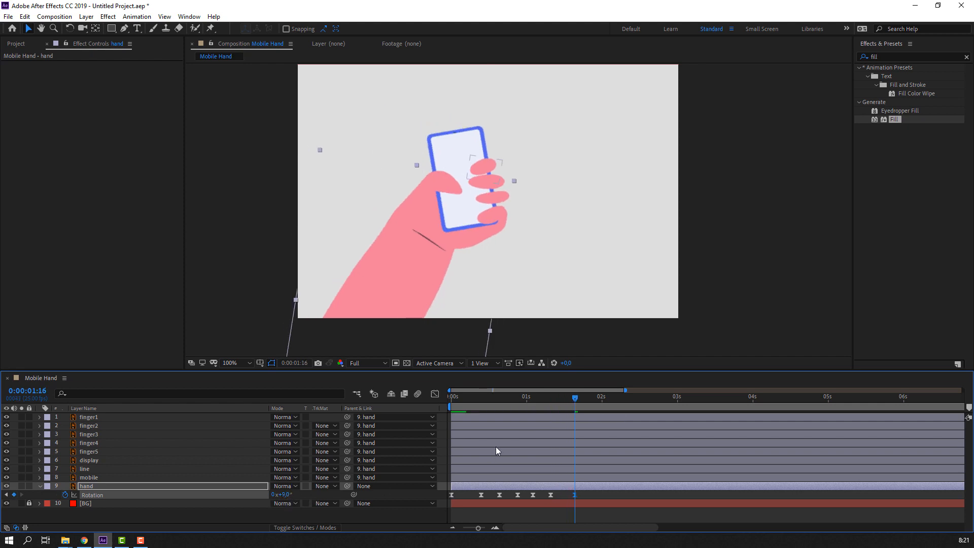
drag(536, 398, 589, 413)
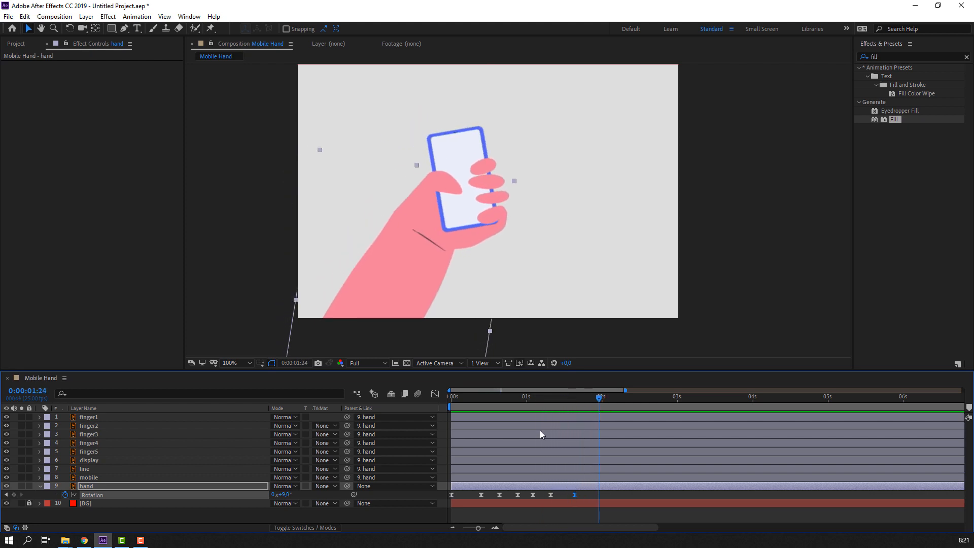
drag(287, 495, 280, 495)
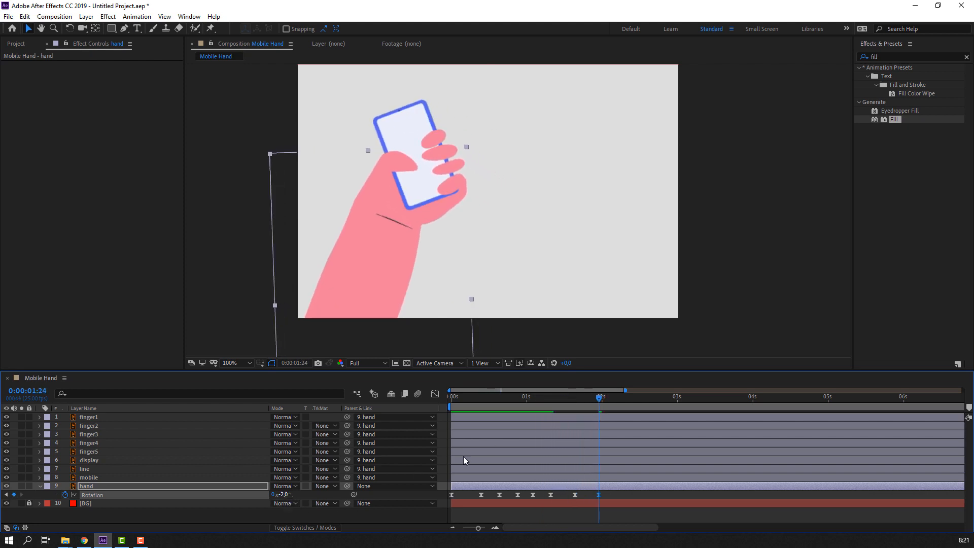
key(space)
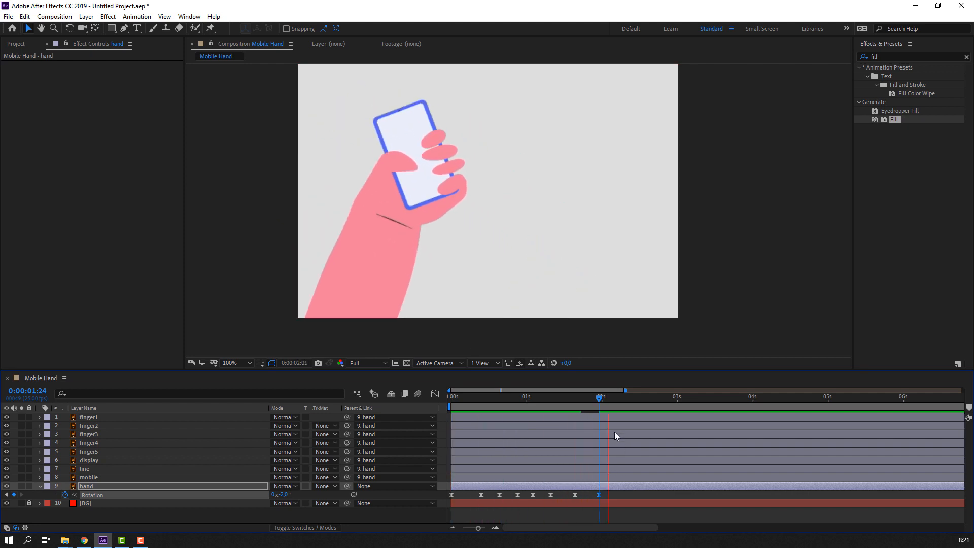
key(space)
Add thumb (finger1) rotation keyframes of 0° at 0:00:01:08 and 31° at 0:00:01:16
click(546, 399)
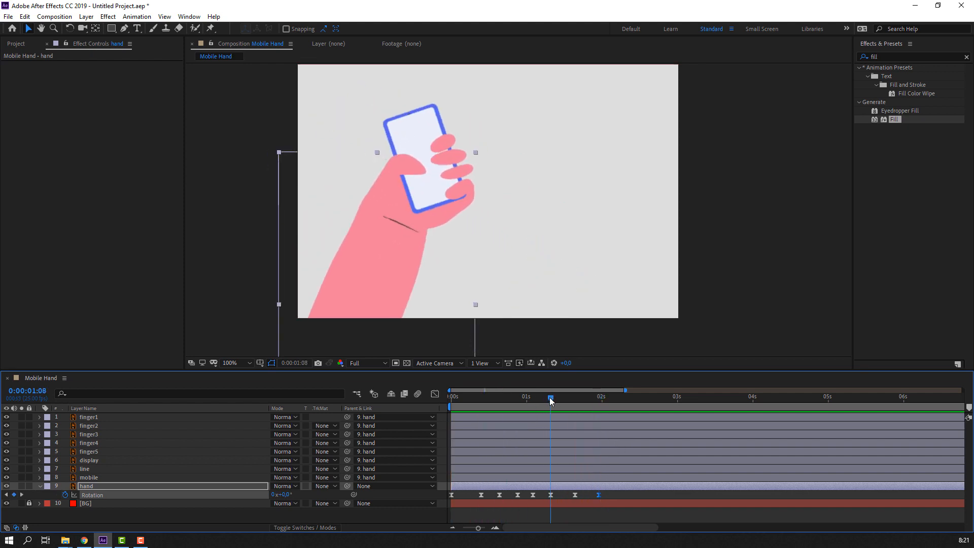
click(405, 170)
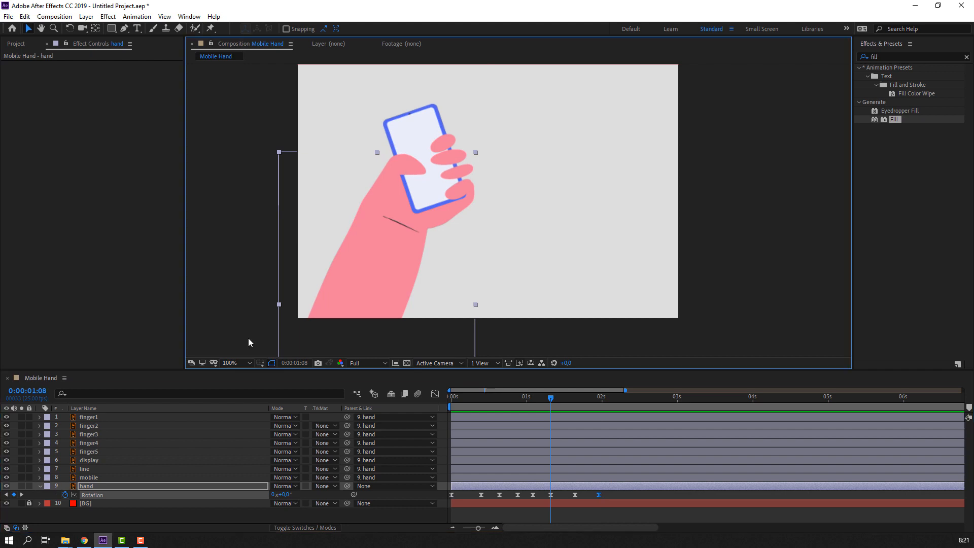
click(98, 417)
key(r)
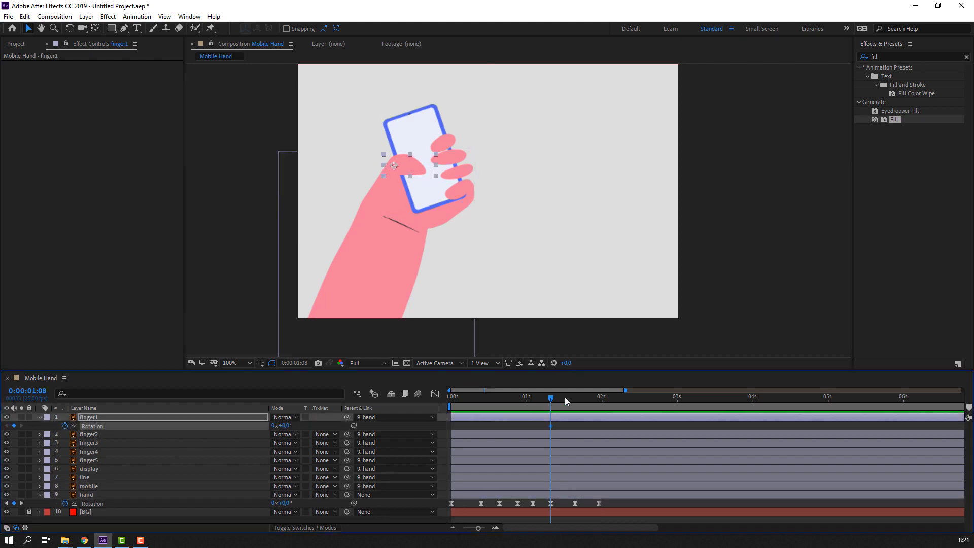
drag(552, 398, 575, 399)
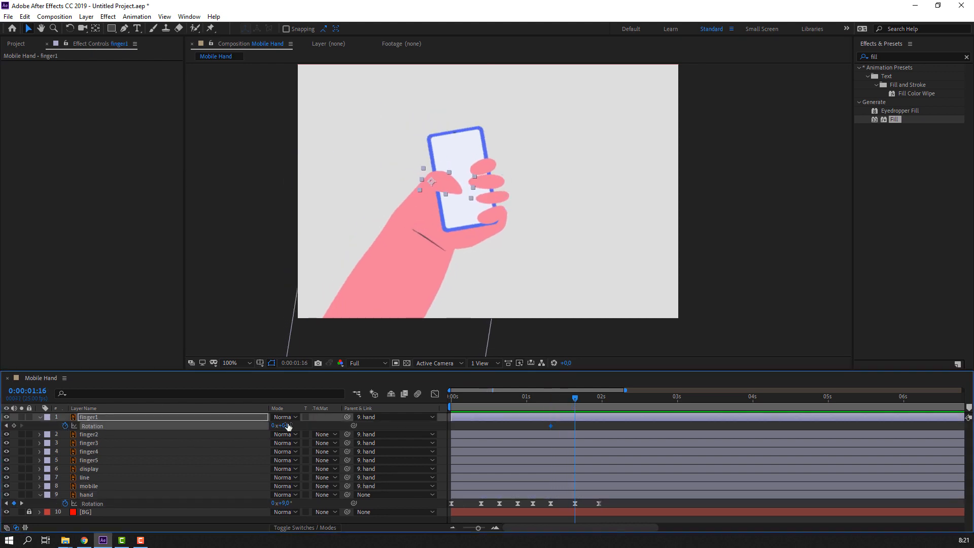
drag(287, 426, 292, 424)
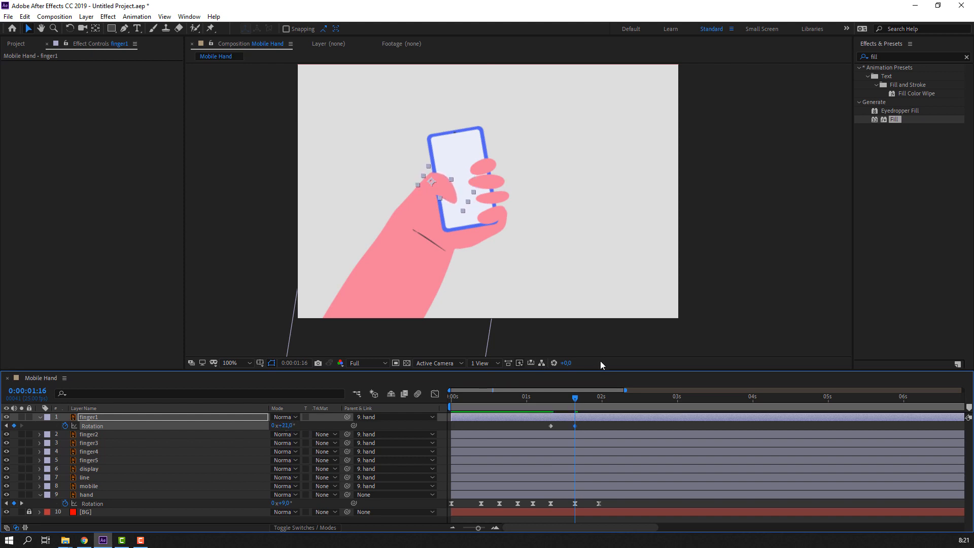
Add a finger1 rotation keyframe of -39° at 0:00:01:24, aligned with the hand's rotation keyframe
drag(541, 402, 596, 402)
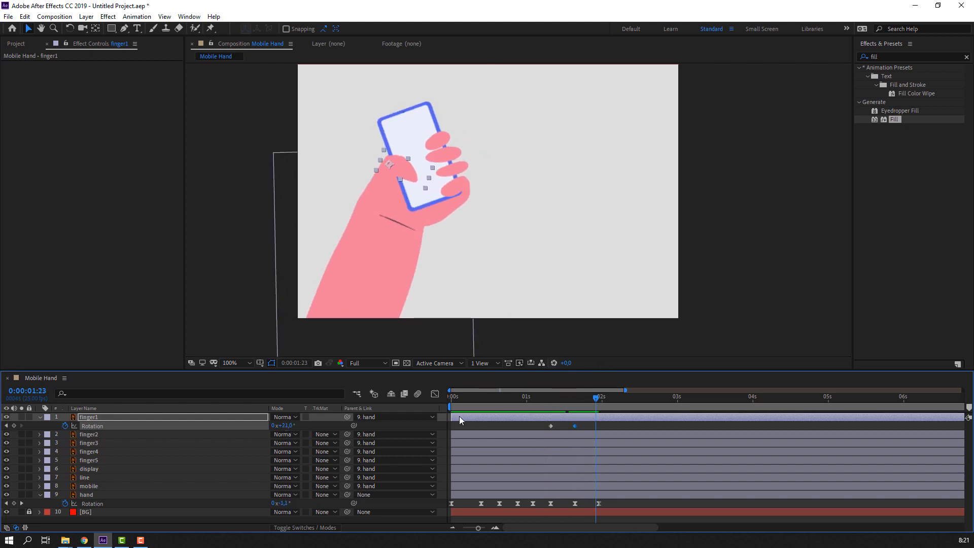
drag(288, 426, 260, 425)
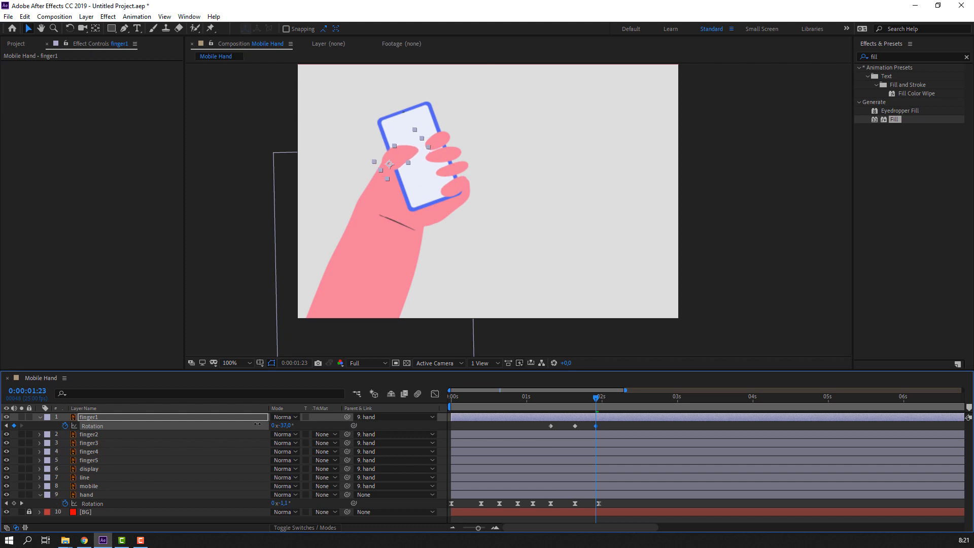
mouse_move(591, 392)
mouse_down()
mouse_move(544, 398)
mouse_move(602, 403)
mouse_up()
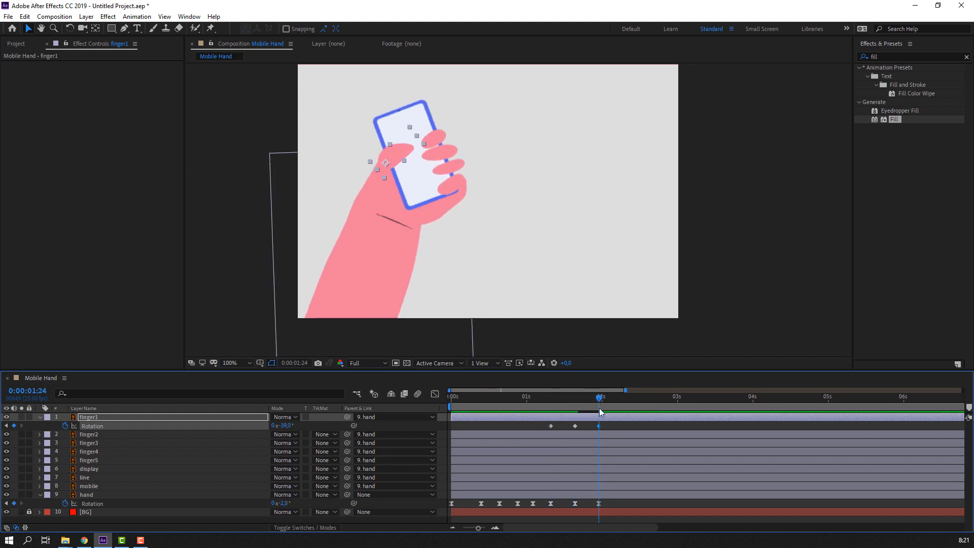
Add rotation keyframes at 0:00:02:03 of -10° for finger1 and 0° for the hand
drag(284, 430, 298, 428)
drag(539, 401, 612, 404)
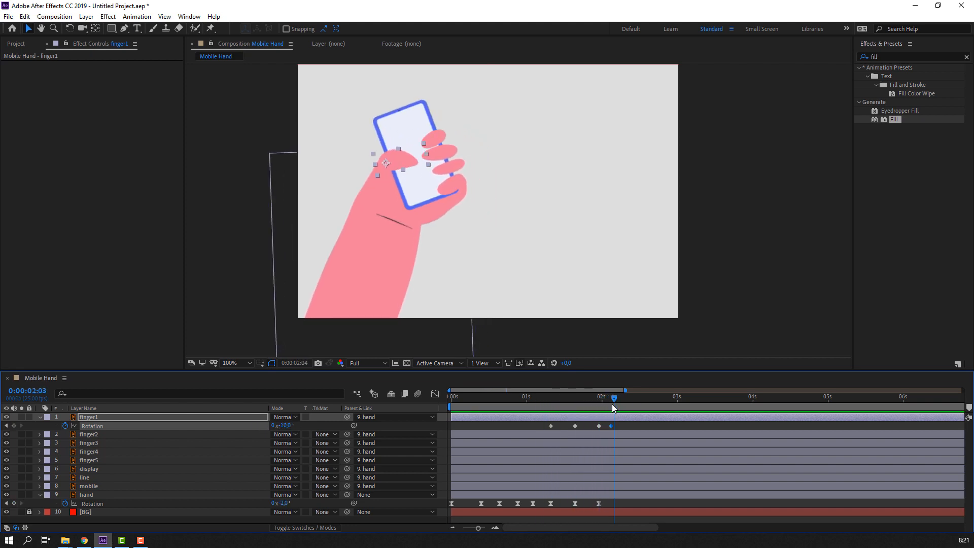
drag(286, 426, 287, 426)
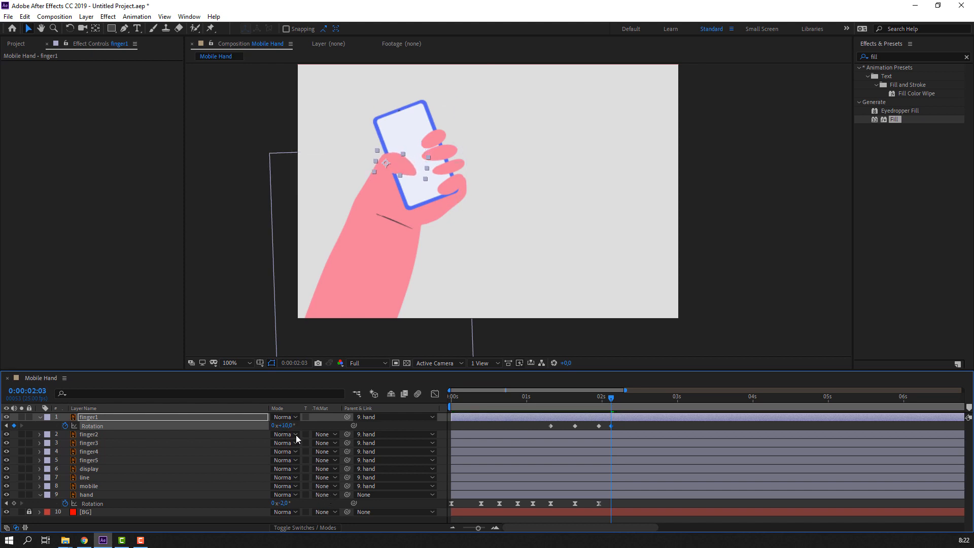
drag(281, 504, 287, 502)
key(ctrl+z)
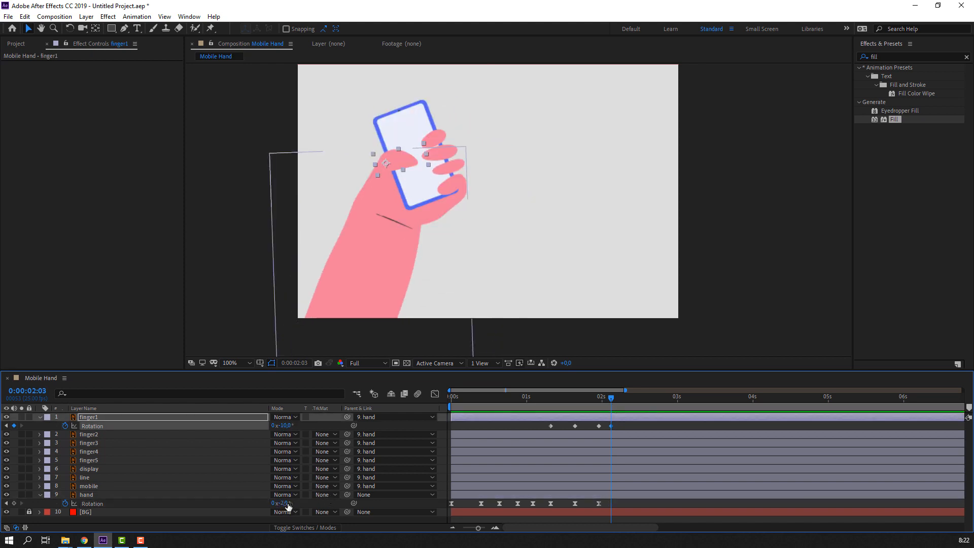
key(Return)
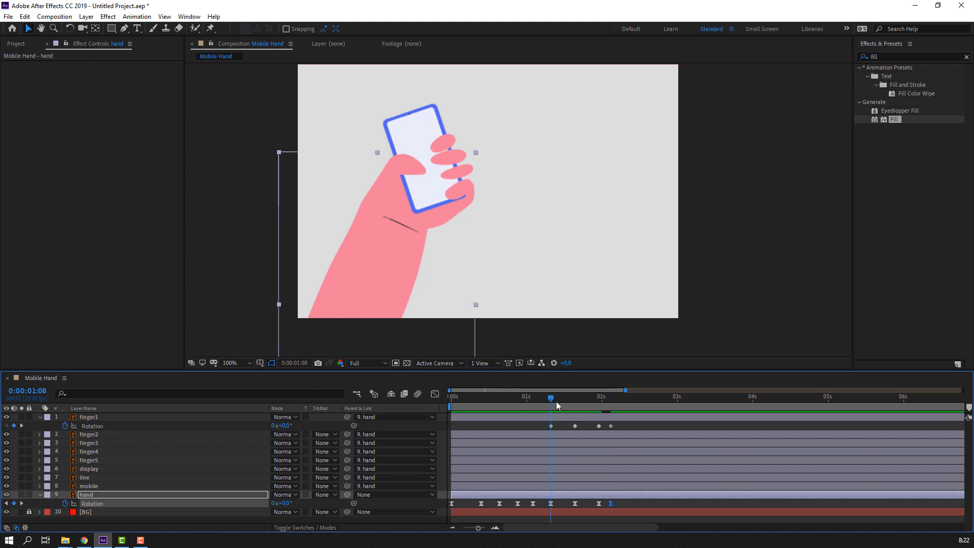
Apply Easy Ease to all four finger1 rotation keyframes and preview the animation
drag(557, 406, 515, 429)
drag(642, 431, 545, 422)
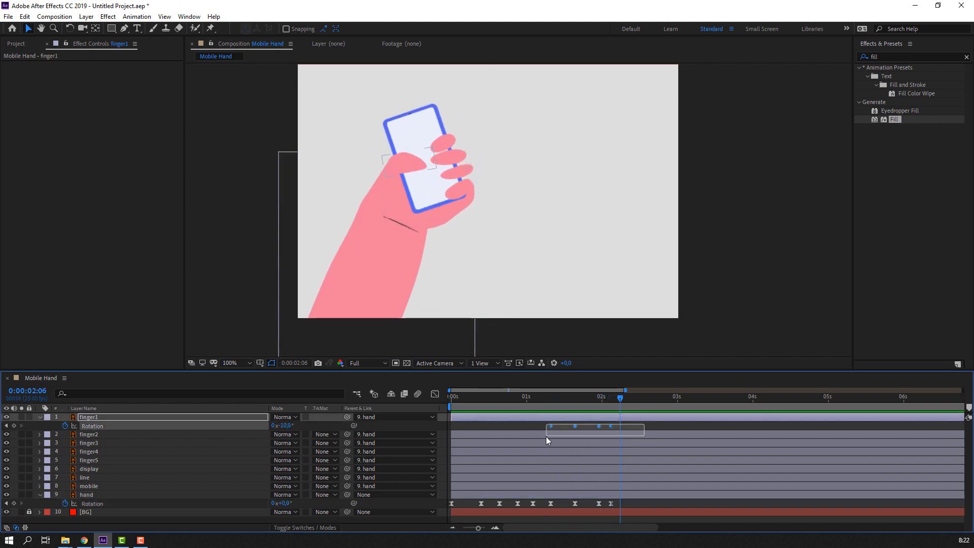
right_click(550, 427)
mouse_move(609, 419)
click(697, 453)
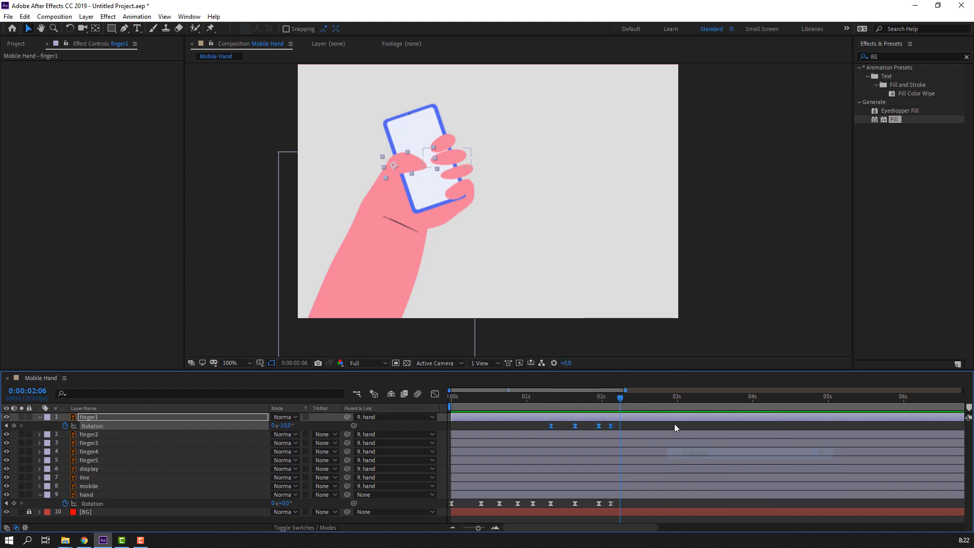
click(673, 425)
key(space)
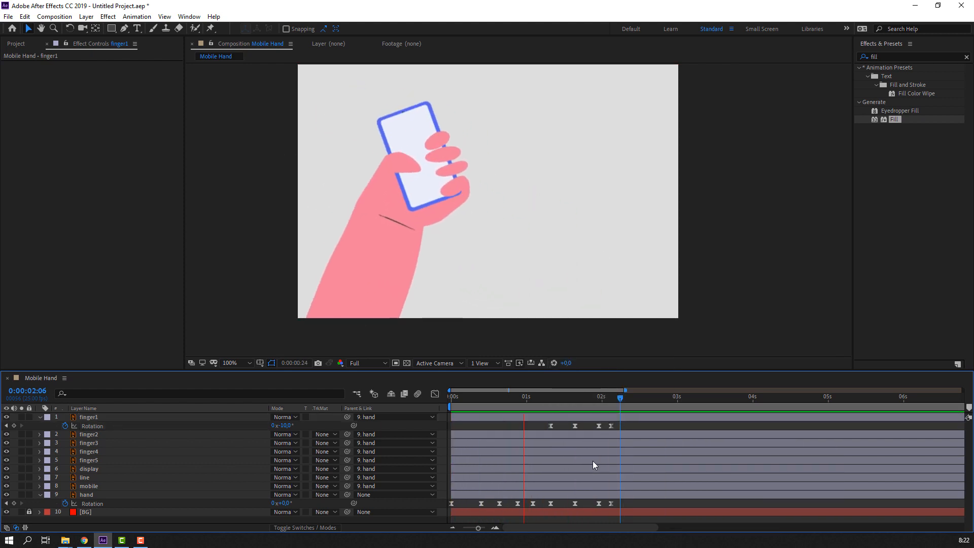
key(space)
Move all finger1 keyframes and every hand rotation keyframe except the first forward by about five frames, and preview the animation
drag(631, 501, 482, 507)
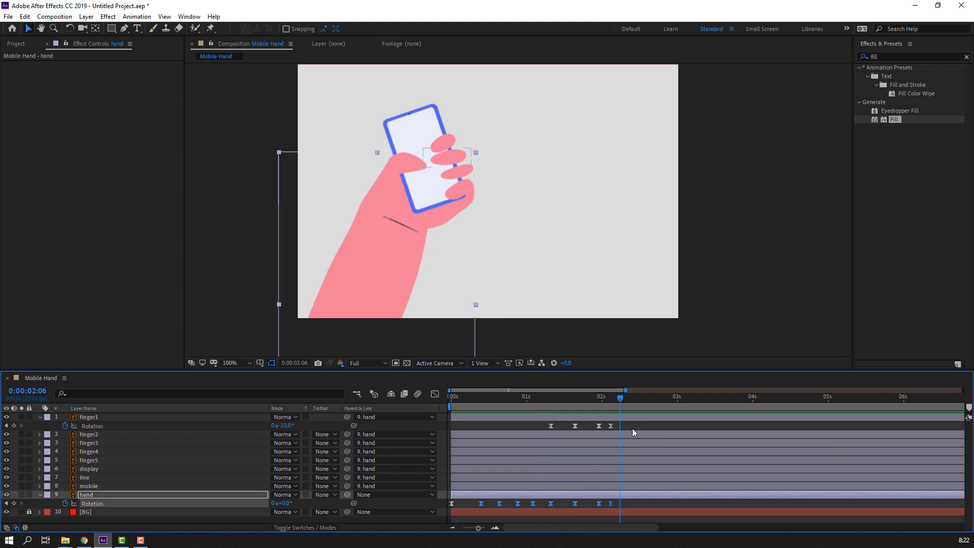
drag(632, 426, 496, 504)
key(space)
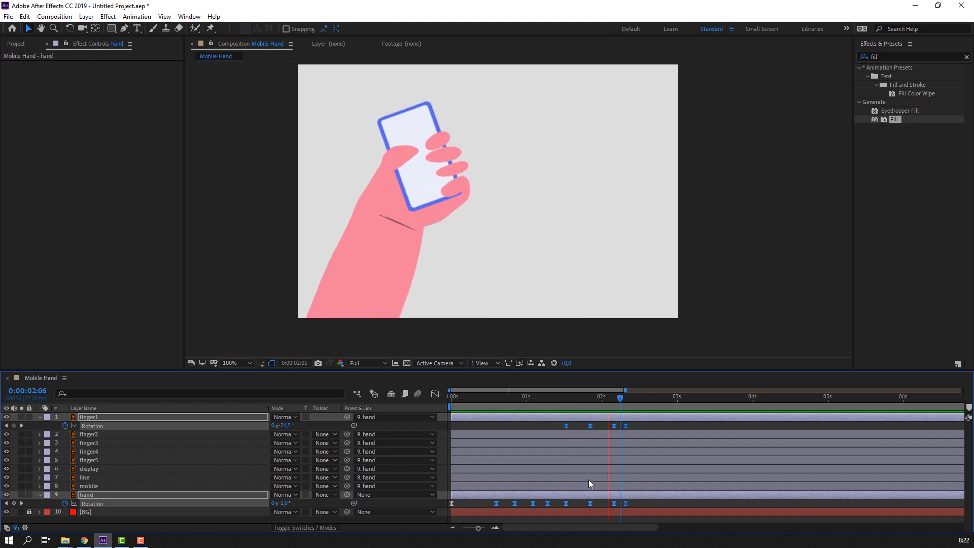
Add a hand rotation keyframe at 0:00:02:13 and repeat the hand's last swing keyframes from there by copying them
drag(566, 401, 642, 400)
click(658, 428)
click(13, 503)
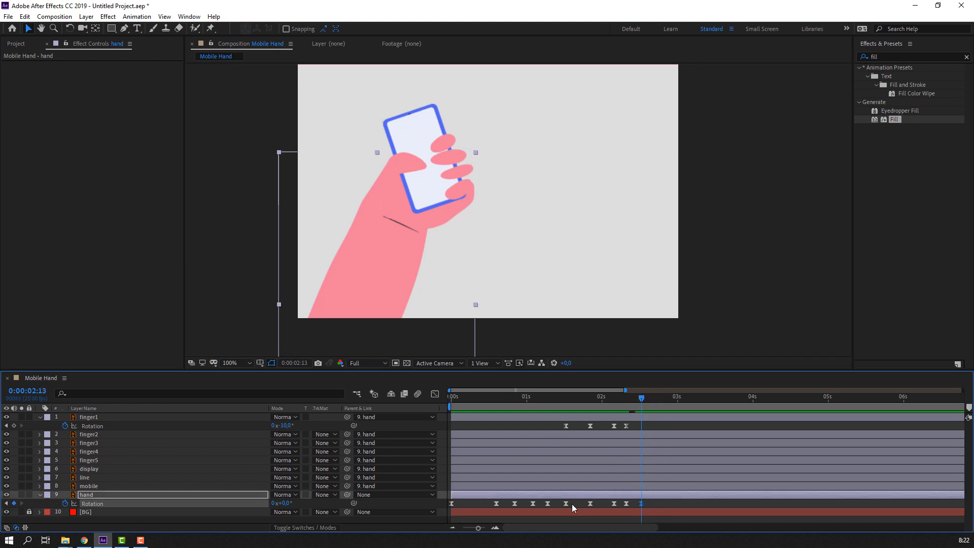
drag(629, 508, 630, 508)
Paste a copy of the four finger1 rotation keyframes starting at 0:00:02:13, and preview the repeated thumb motion
drag(562, 398, 556, 437)
click(650, 428)
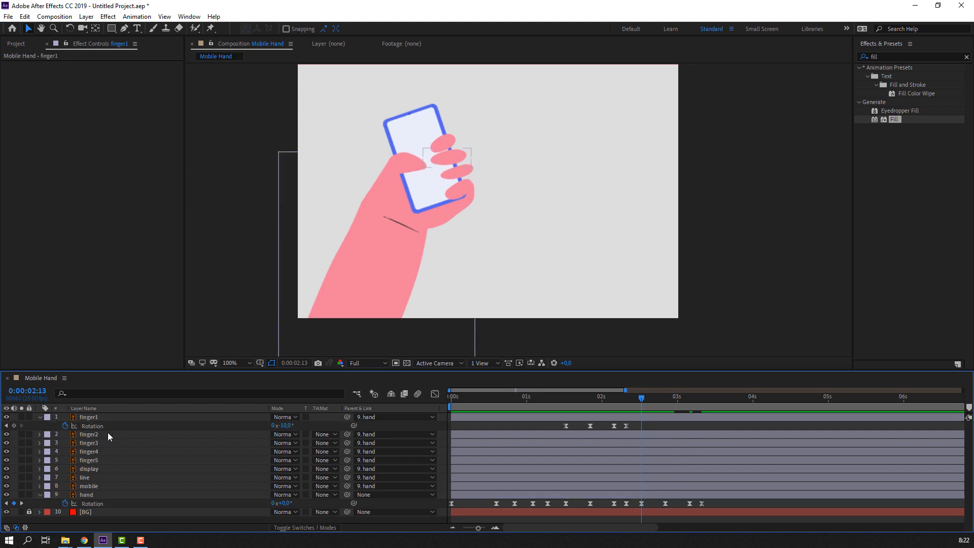
key(ctrl+v)
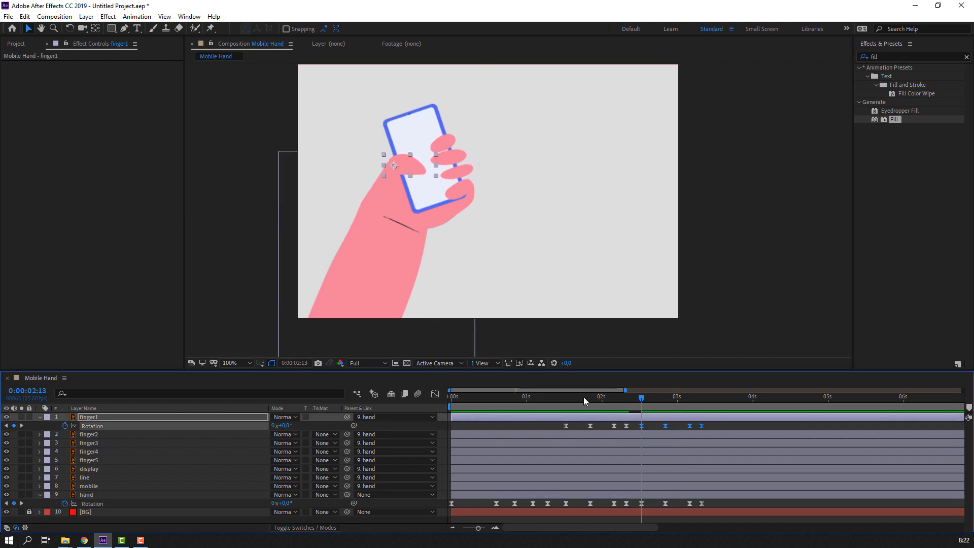
key(space)
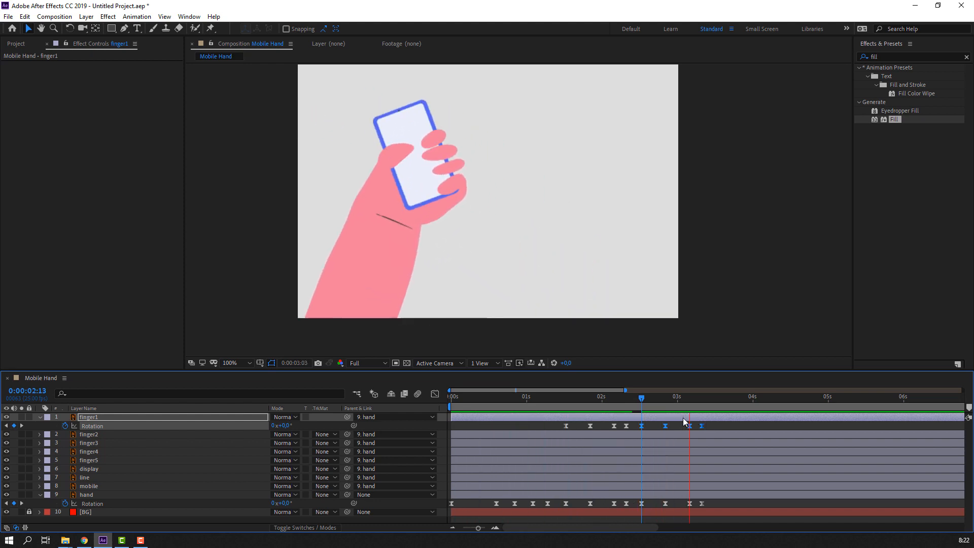
Add hand rotation keyframes that hold 0° at 0:00:03:18 and reach -9° at 0:00:04:02
drag(645, 401, 723, 407)
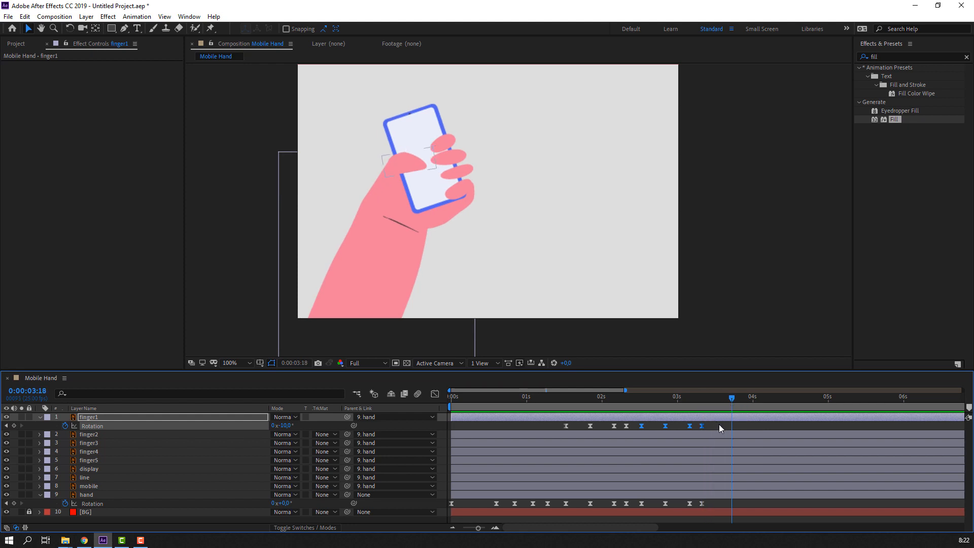
click(721, 428)
click(14, 503)
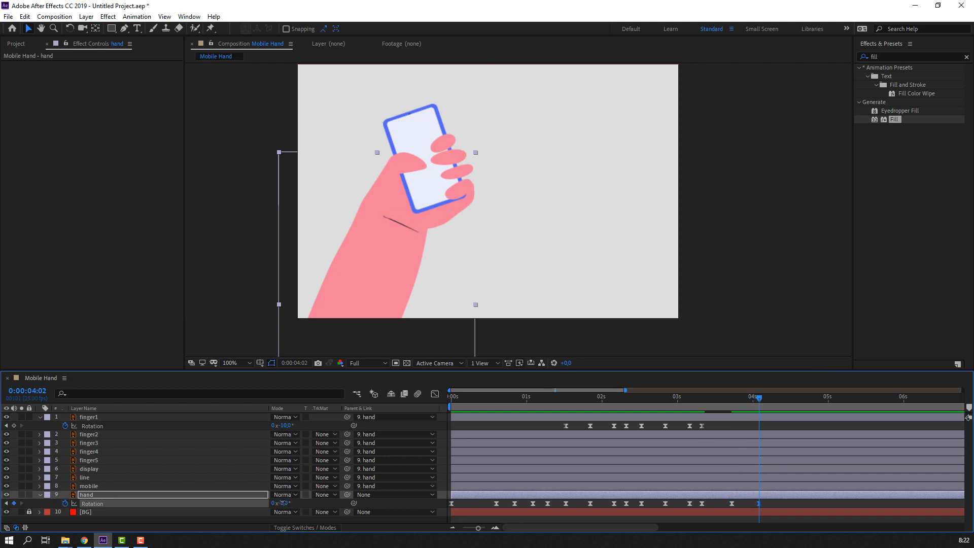
drag(283, 503, 291, 503)
Add a 59° hand rotation keyframe that swings the hand out of frame, and place it at 0:00:04:15
drag(714, 405, 772, 409)
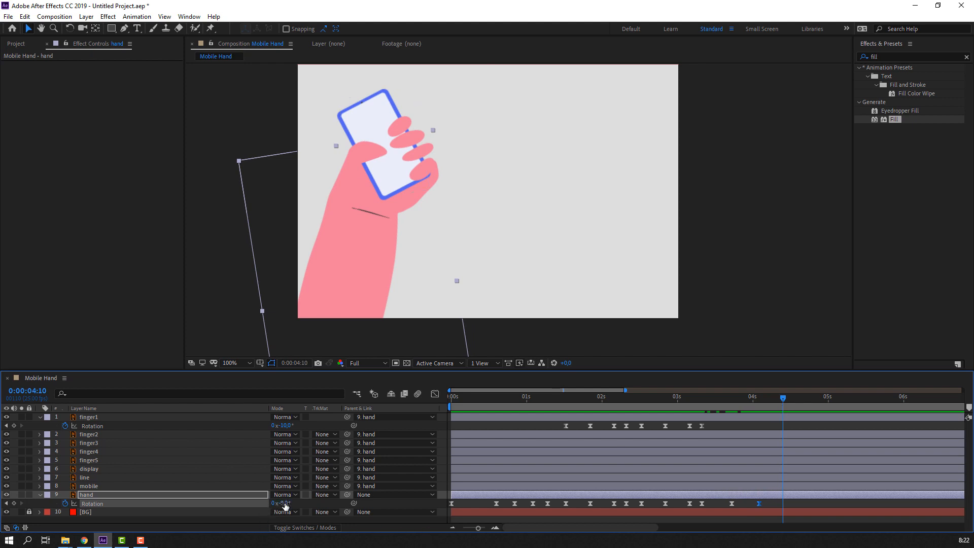
drag(285, 505, 320, 504)
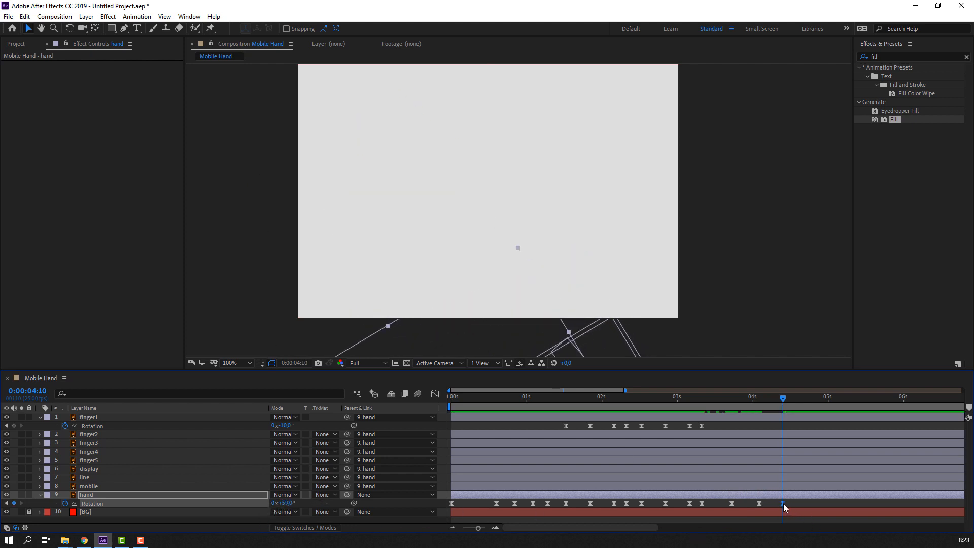
drag(784, 505, 724, 508)
Lengthen the incoming ease handles of the hand's rotation keyframes at 0:00:04:02 and 0:00:04:15 in the speed graph, and preview the exit
click(435, 394)
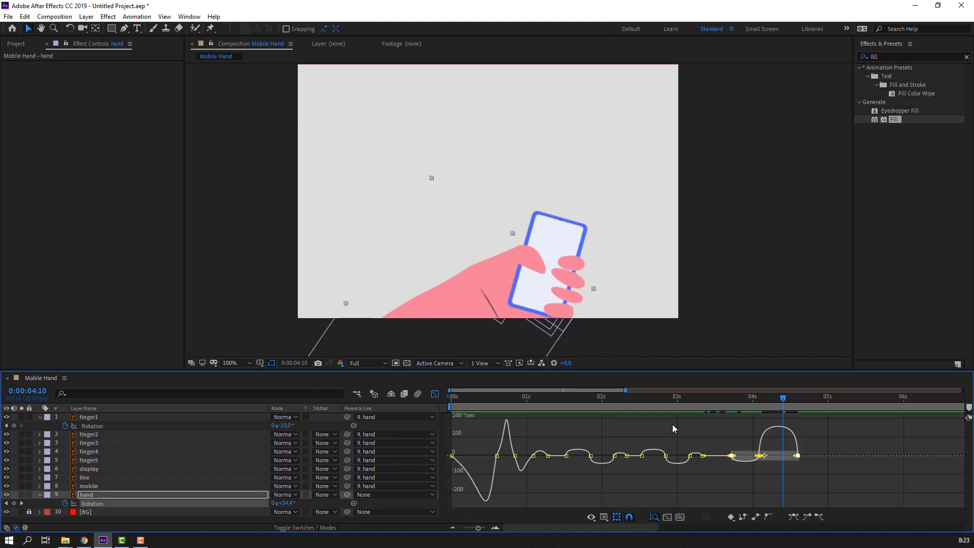
click(729, 401)
key(space)
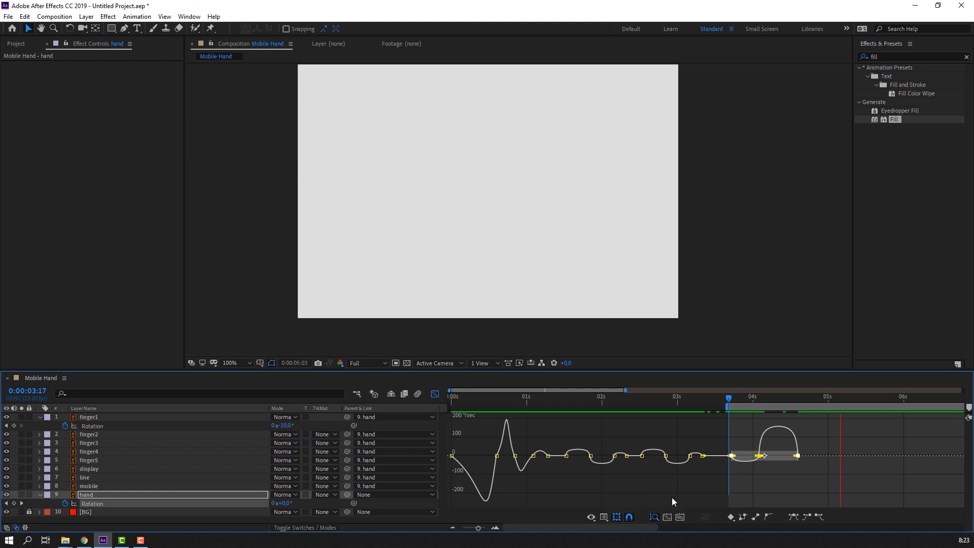
key(space)
key(=)
drag(833, 488, 686, 486)
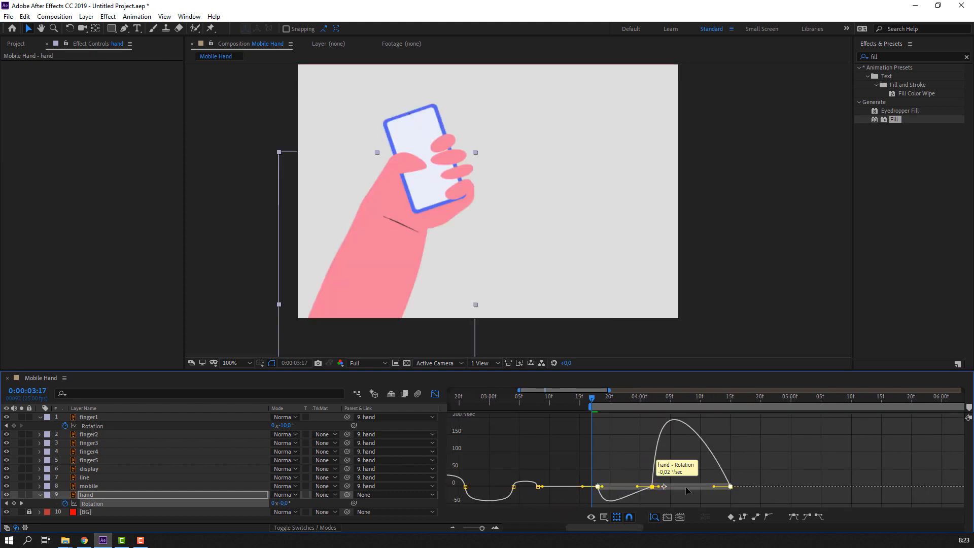
key(space)
key(space)
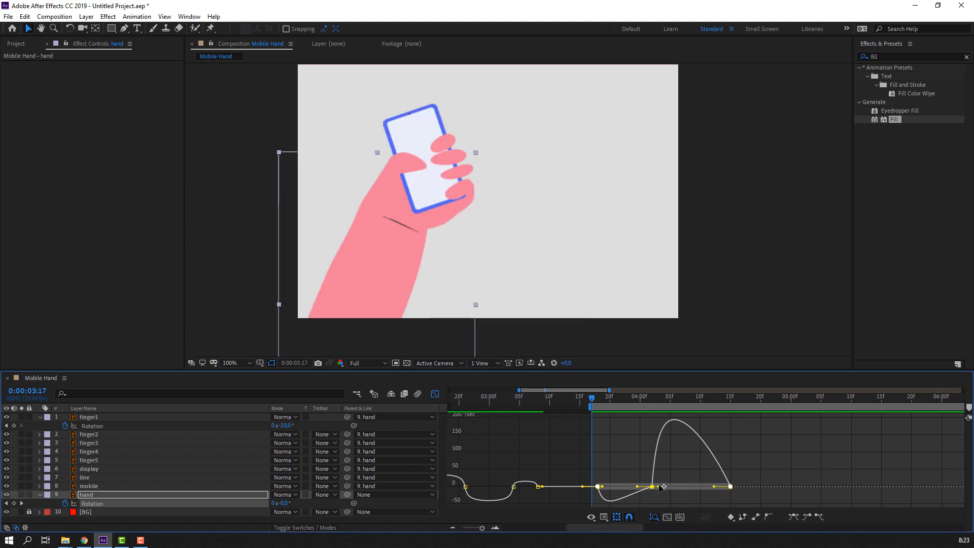
Lengthen the outgoing ease handles of the hand's keyframes at 0:00:03:18 and 0:00:04:02, preview the exit, and close the speed graph
drag(660, 487, 683, 485)
key(space)
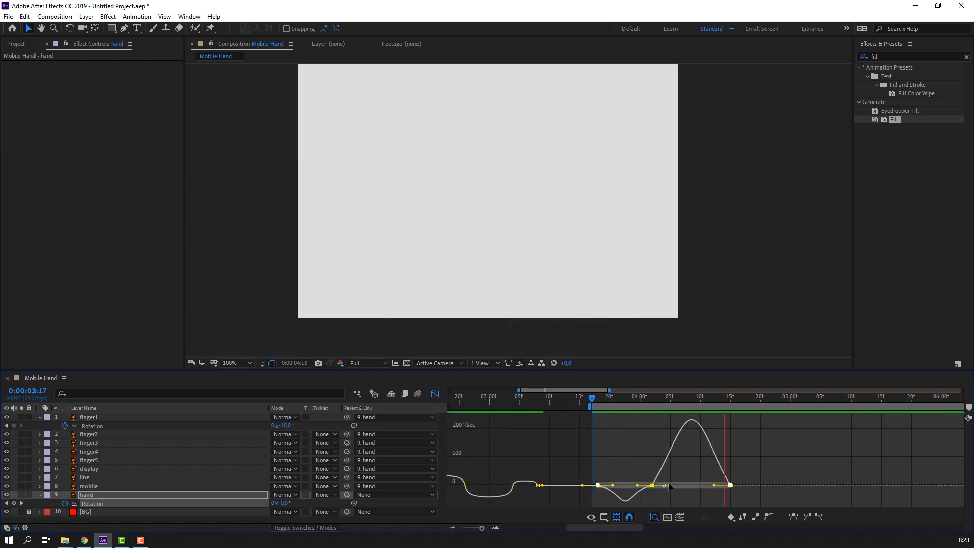
key(space)
key(shift+F3)
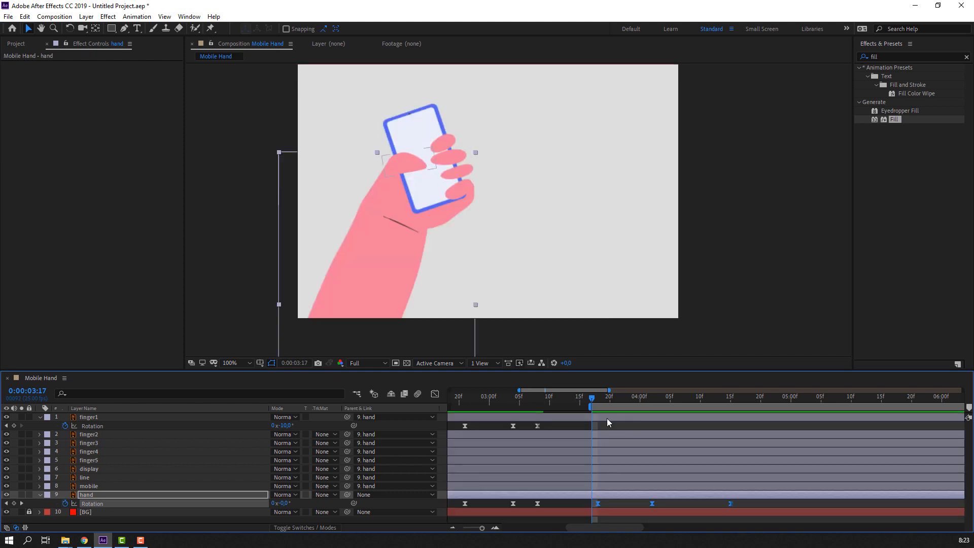
Add finger1 rotation keyframes that hold -10° at 0:00:03:17 and reach -47° at 0:00:04:02
click(15, 426)
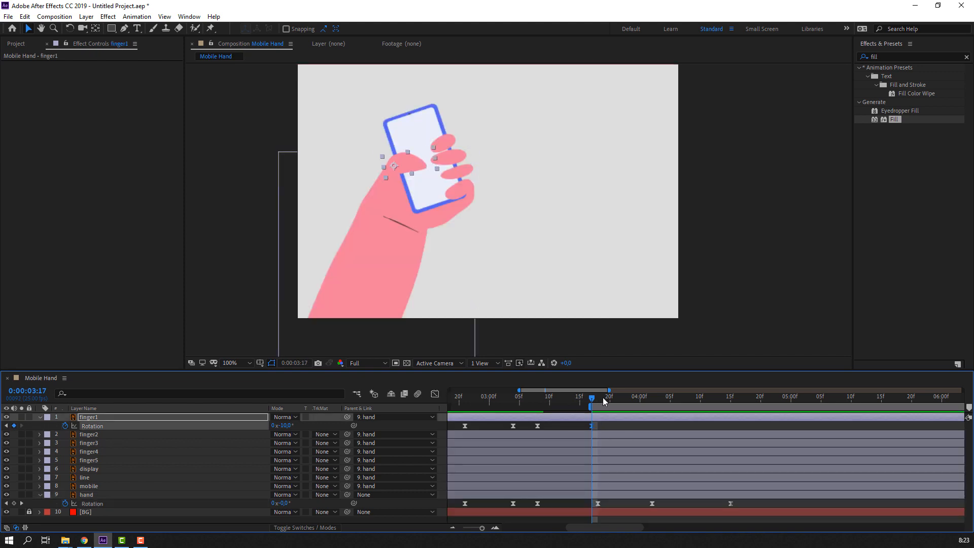
drag(606, 401, 654, 405)
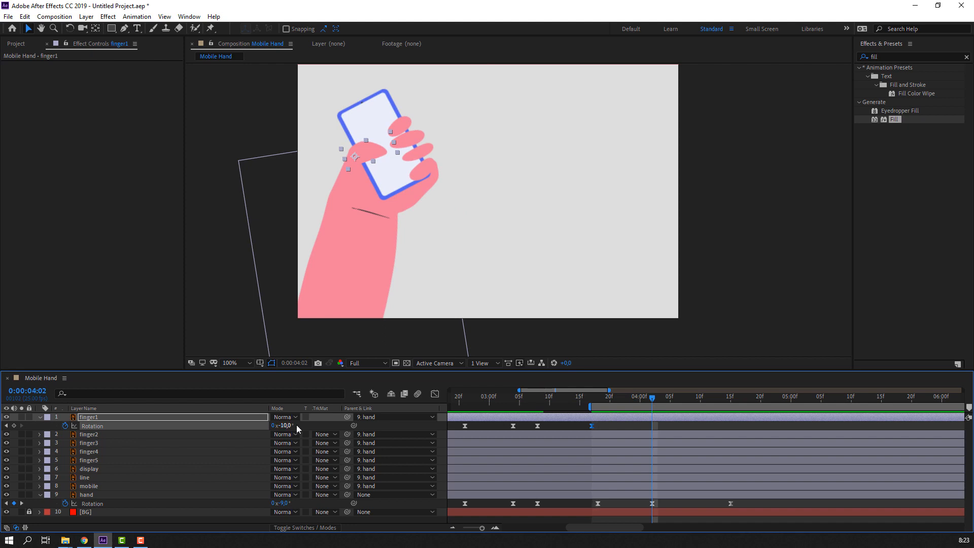
click(221, 431)
drag(275, 428, 259, 428)
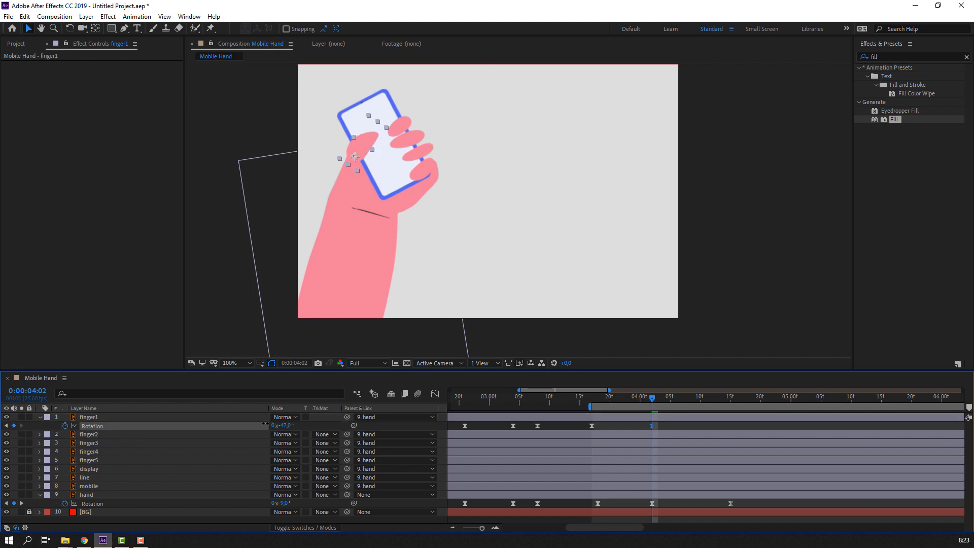
Add a -2° finger1 rotation keyframe at 0:00:04:10, move it to about 0:00:04:12, and preview the exit
drag(574, 400, 700, 401)
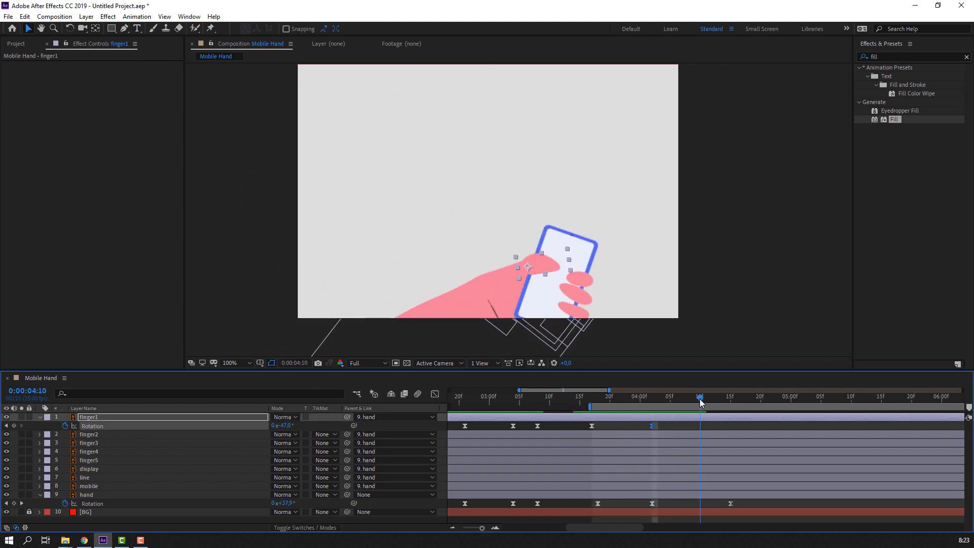
drag(283, 430, 307, 432)
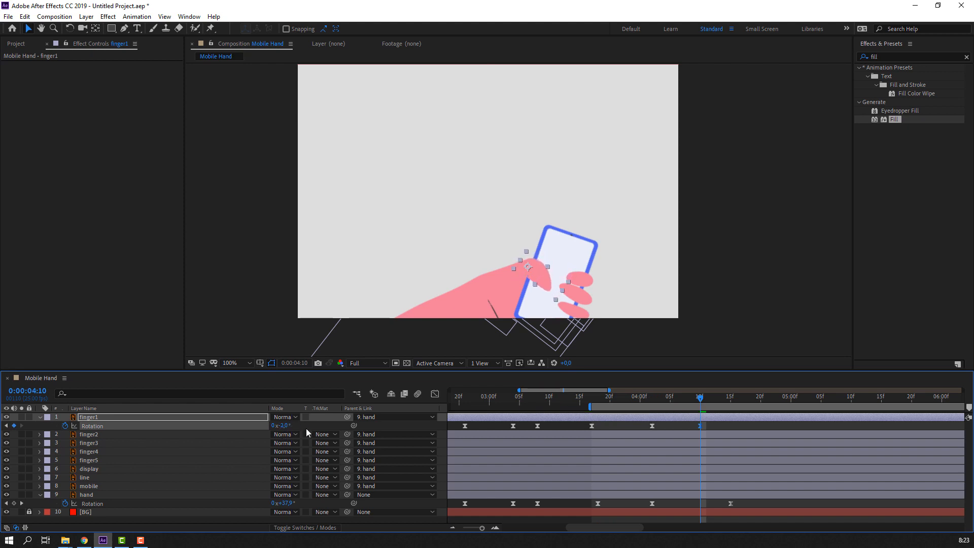
drag(703, 425, 715, 426)
click(739, 426)
key(space)
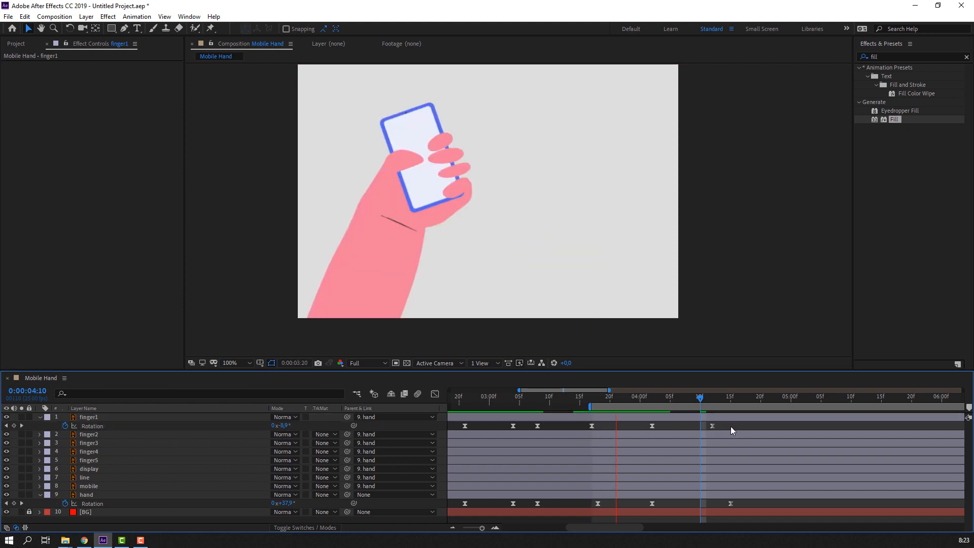
key(space)
Set the work area to run from the start of the composition to 0:00:04:15, and preview the whole animation
key(minus)
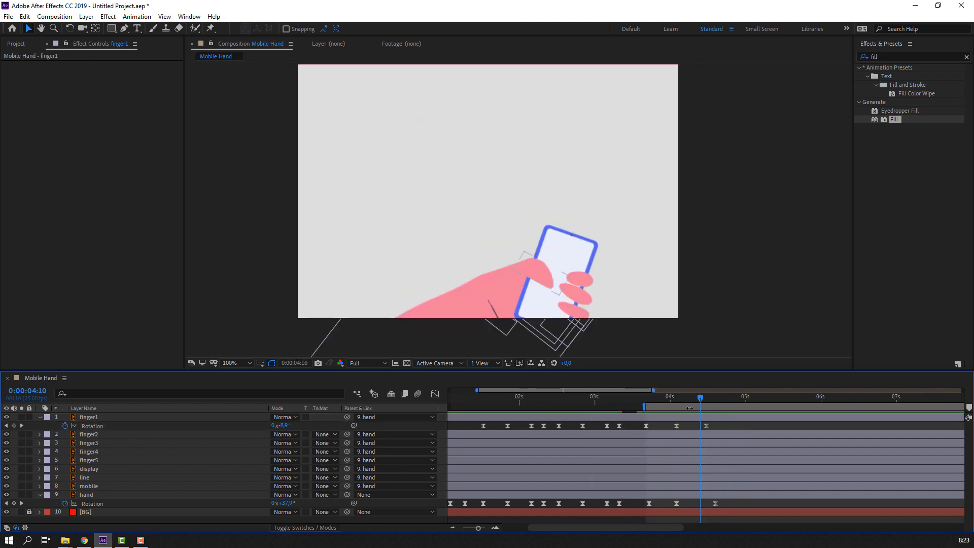
drag(702, 400, 710, 403)
key(n)
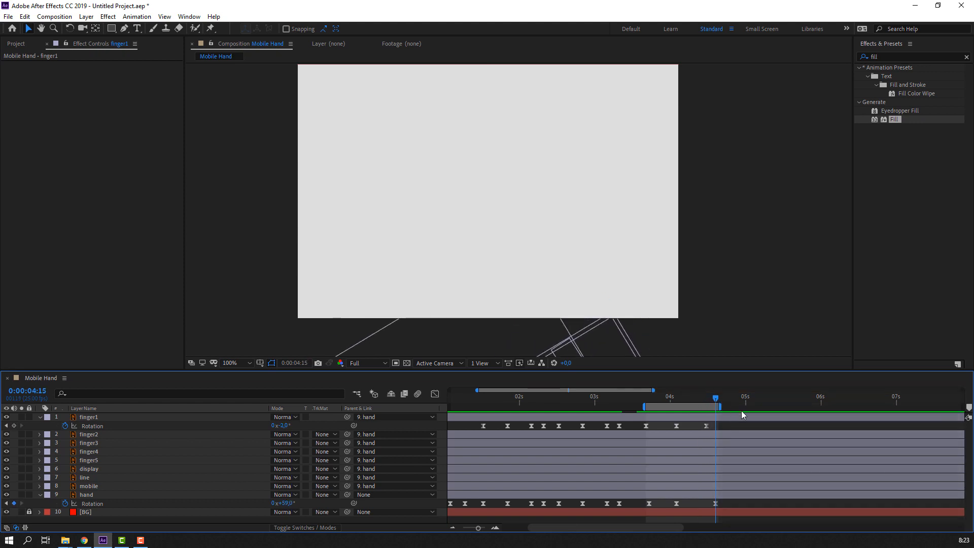
key(minus)
key(minus)
key(minus)
drag(542, 406, 450, 406)
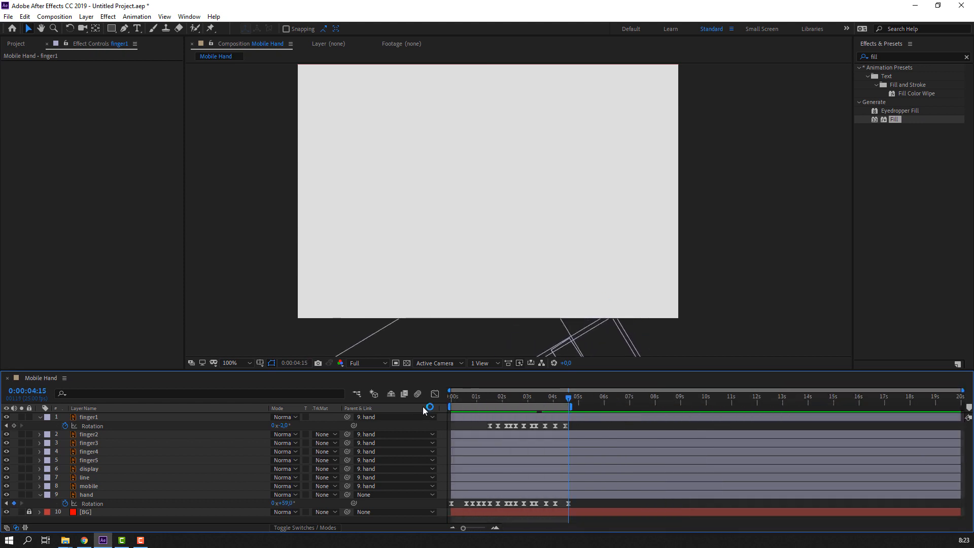
key(space)
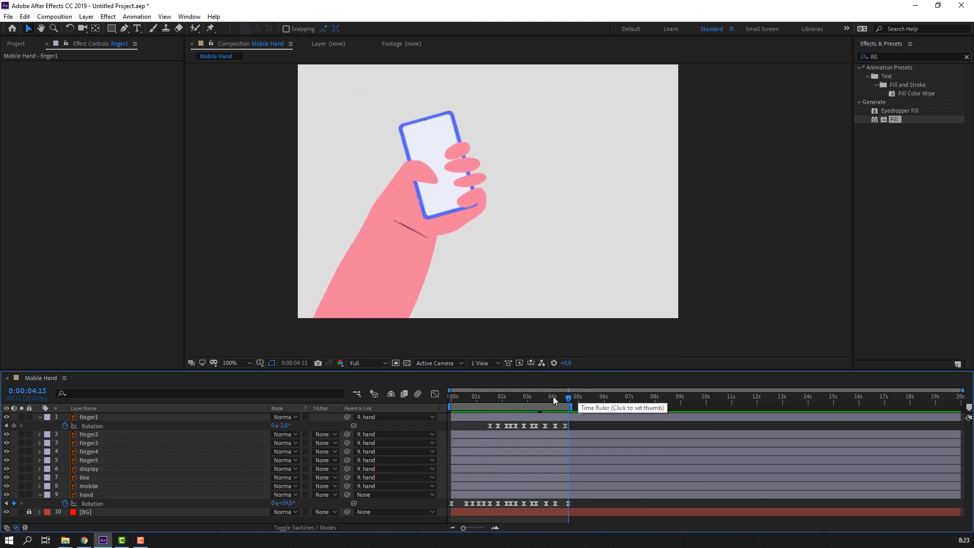
Delete the hand's extra rotation keyframe at about 0:00:01:07 and replay the animation
mouse_move(553, 398)
mouse_down()
mouse_move(451, 406)
mouse_move(486, 393)
mouse_move(573, 394)
mouse_move(508, 398)
mouse_move(578, 400)
mouse_move(510, 404)
mouse_move(569, 404)
mouse_up()
key(equal)
key(equal)
key(Return)
key(space)
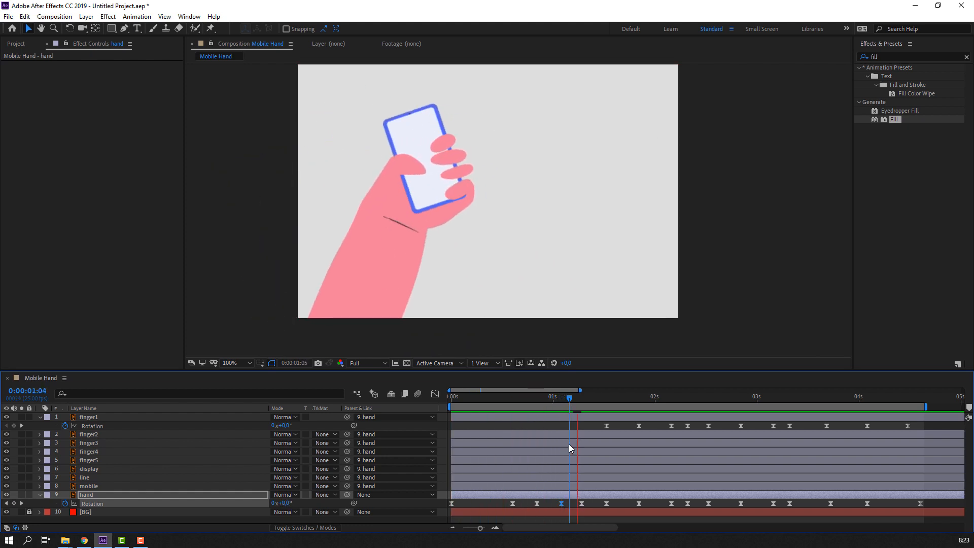
key(space)
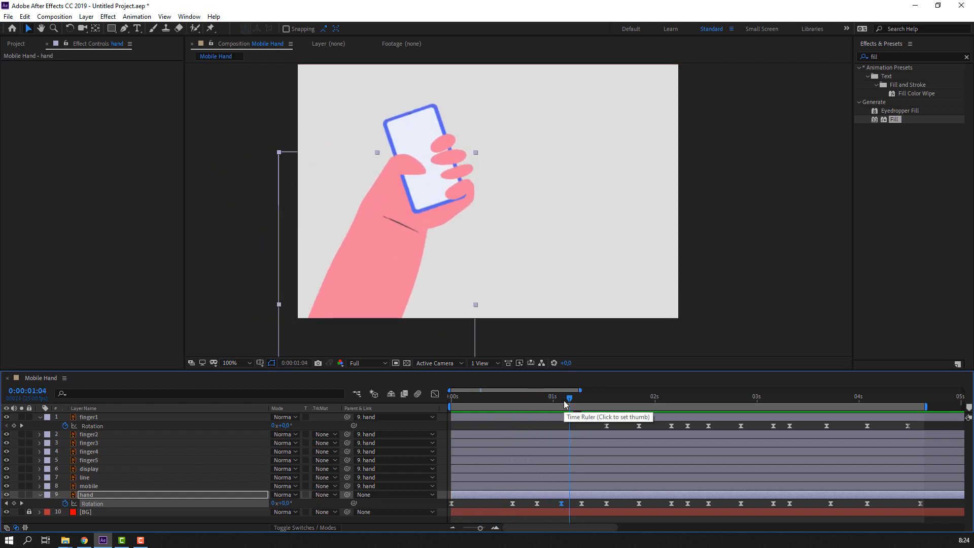
click(577, 401)
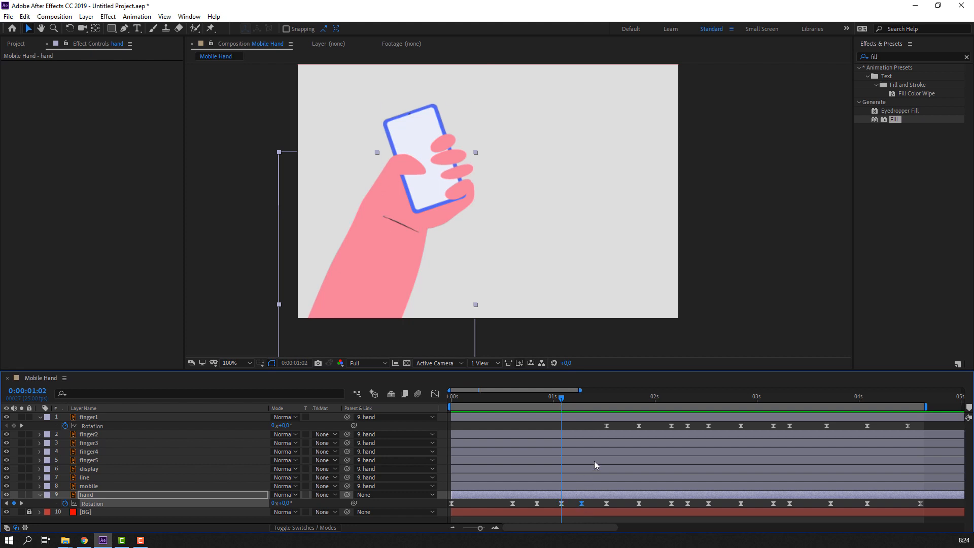
key(Delete)
key(space)
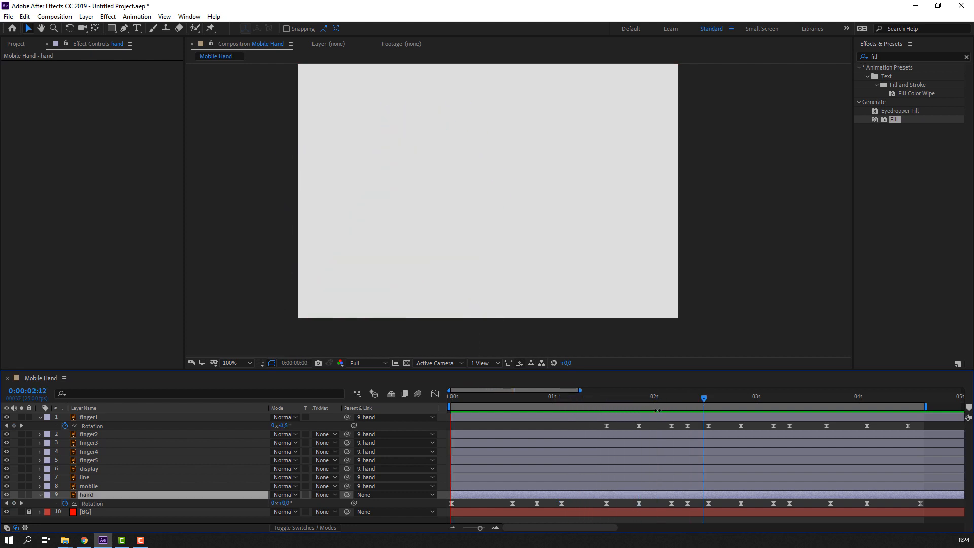
scroll(666, 418, down, 3)
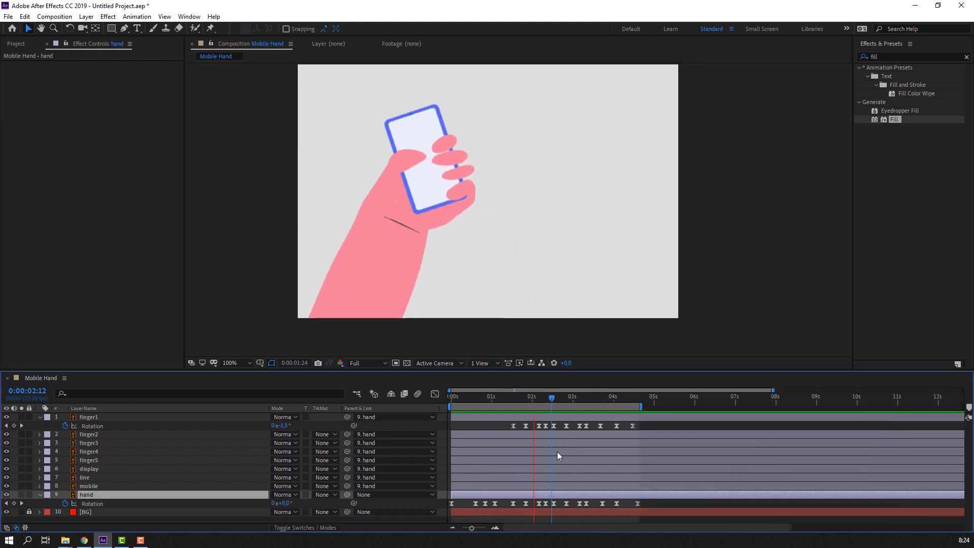
key(space)
Select the hand's first four rotation keyframes and show them enlarged in the speed graph with the playhead at the start
drag(504, 504, 456, 507)
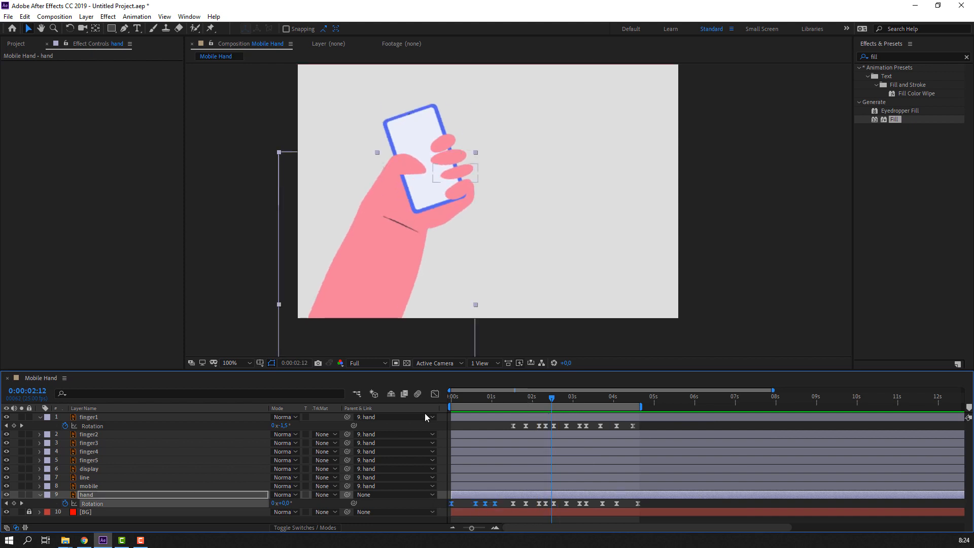
click(435, 394)
key(Home)
key(equal)
key(equal)
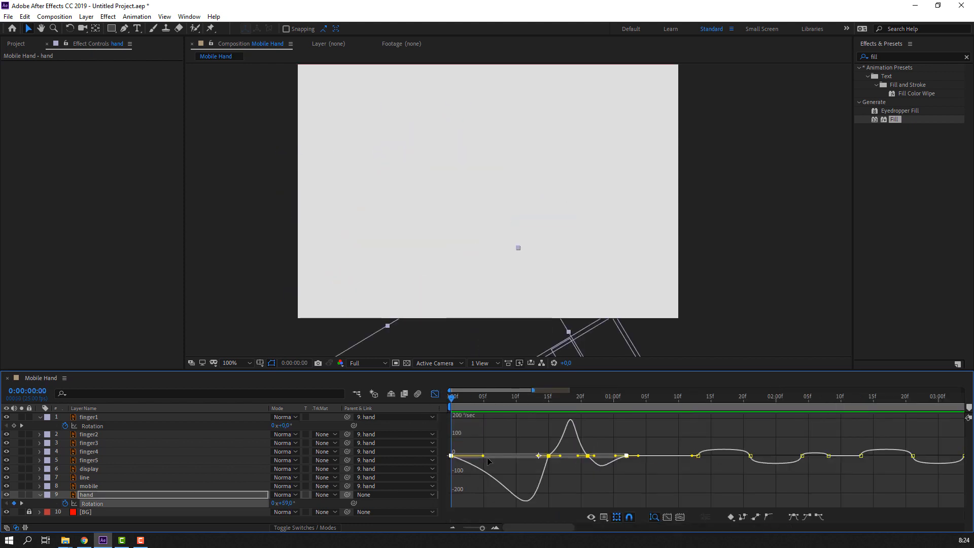
Try to shorten the outgoing ease handles of all four selected hand keyframes, and preview the entrance
drag(485, 456, 480, 455)
key(space)
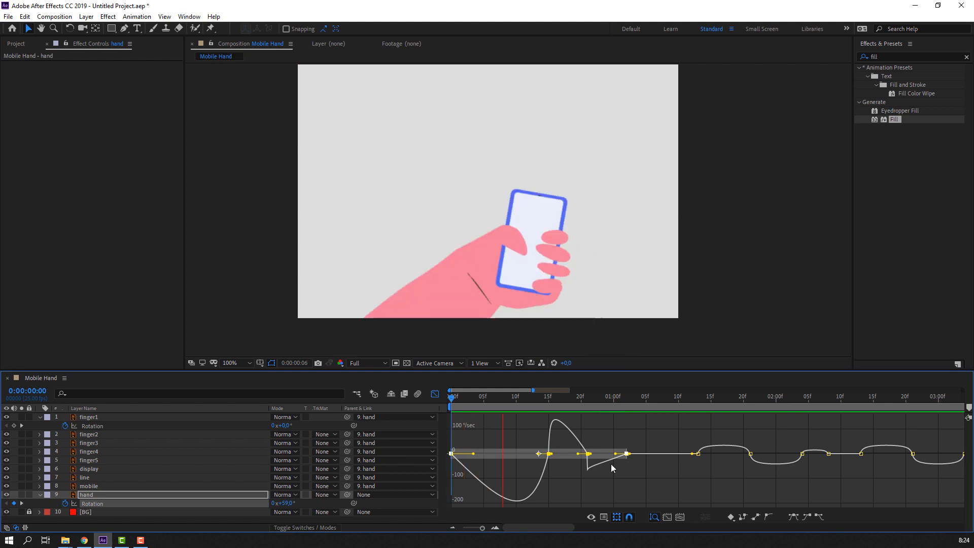
key(space)
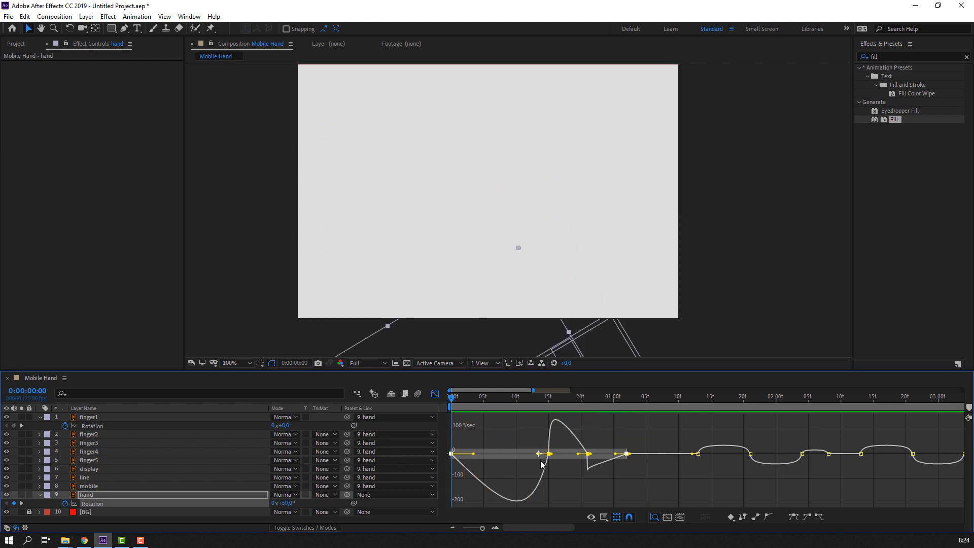
Shorten only the outgoing ease handle of the hand's keyframe at 0:00:00:15, preview the entrance, and close the speed graph
click(564, 459)
click(548, 456)
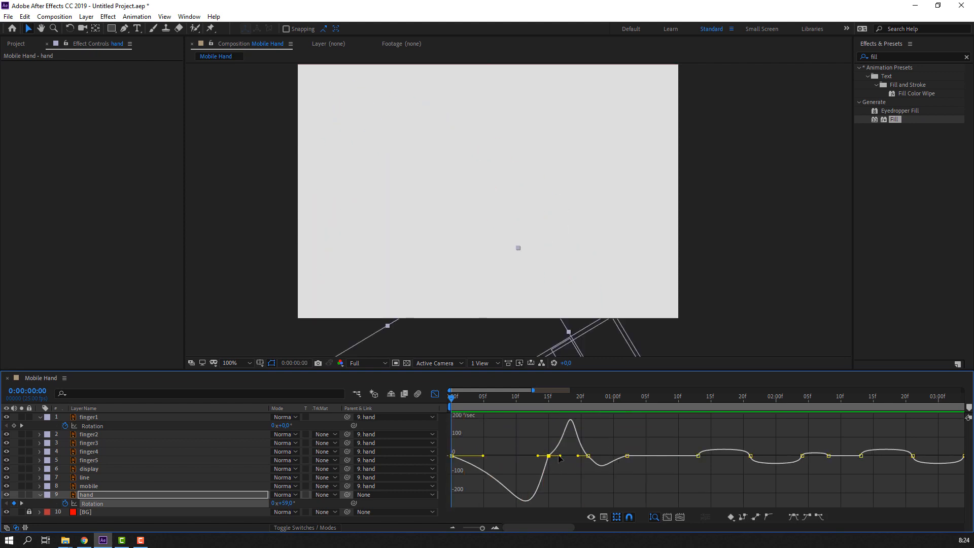
drag(560, 455, 553, 456)
key(space)
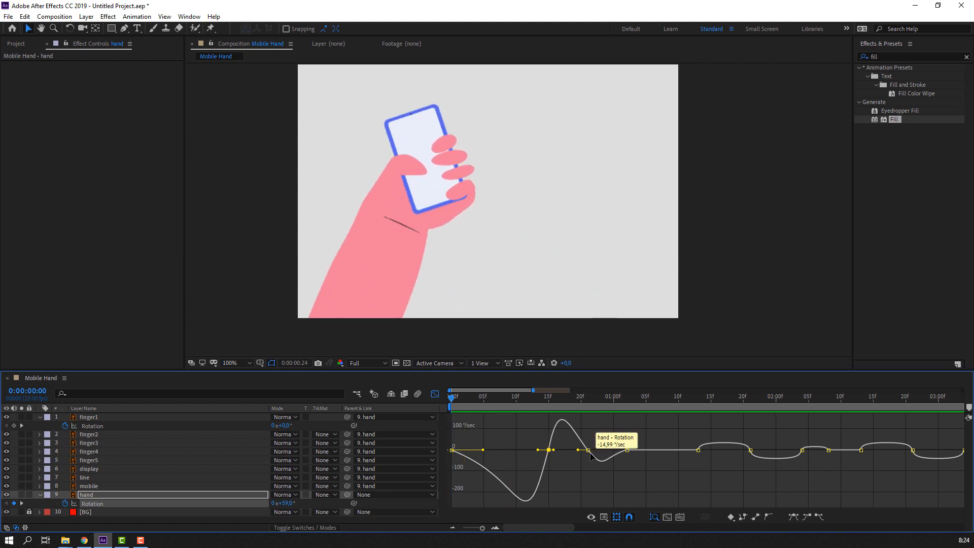
key(space)
click(435, 394)
Preview the whole animation from the start and park the playhead at 0:00:03:16
key(minus)
key(minus)
key(minus)
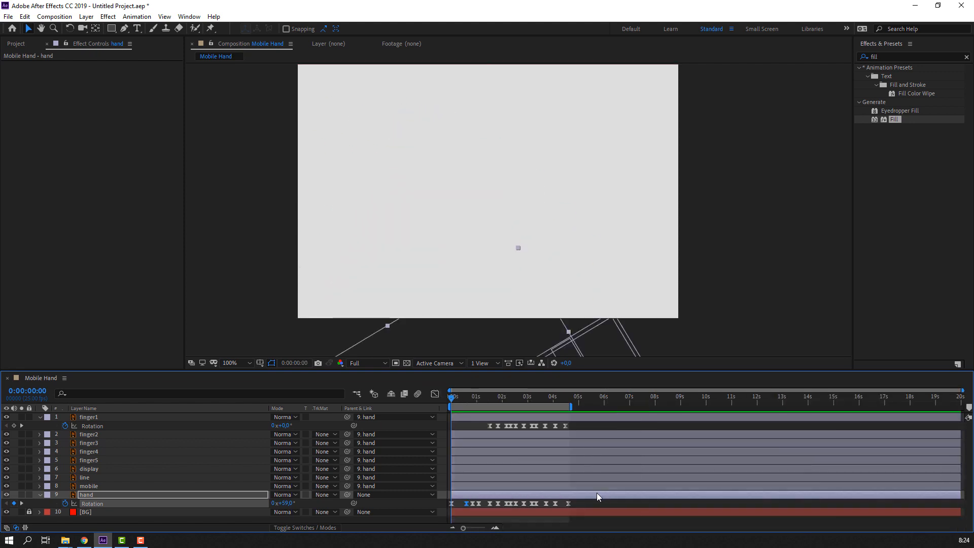
key(space)
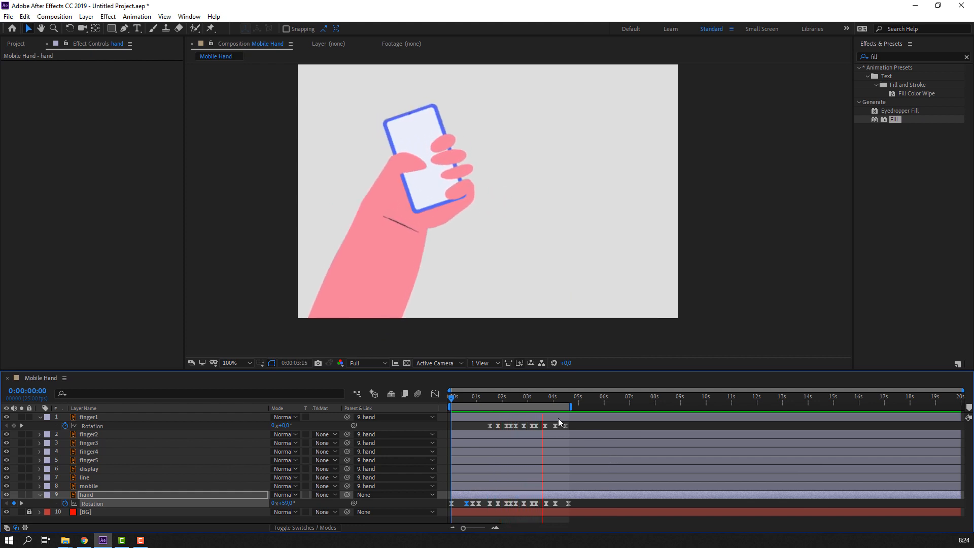
click(544, 401)
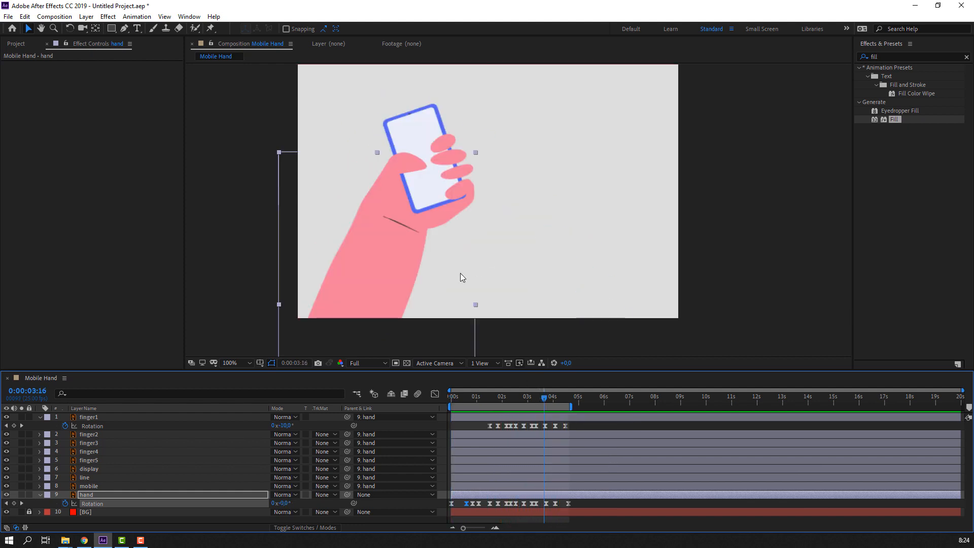
Hide and reshow the display layer to check which part of the phone it covers, and view it up close
scroll(462, 277, up, 1)
scroll(420, 208, down, 1)
click(249, 239)
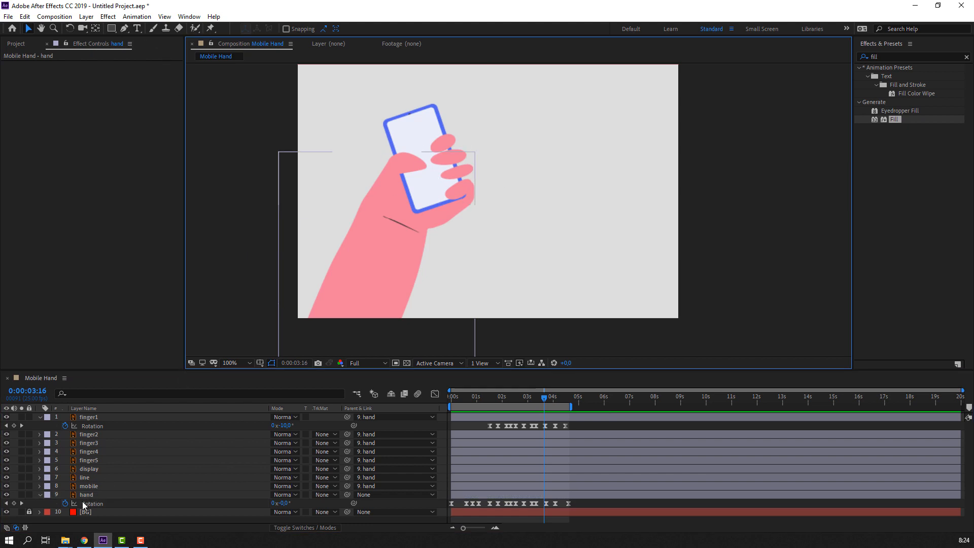
click(91, 468)
click(7, 469)
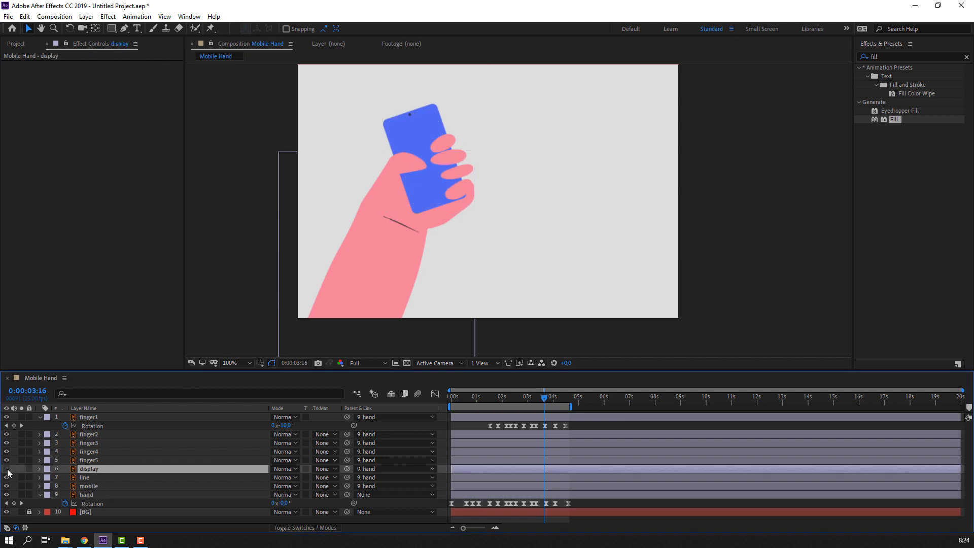
click(7, 469)
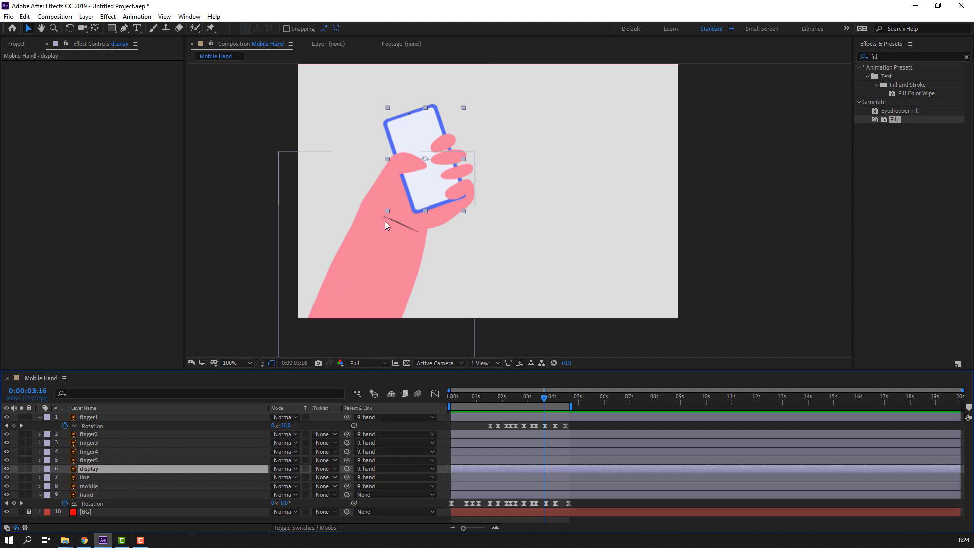
scroll(385, 221, up, 2)
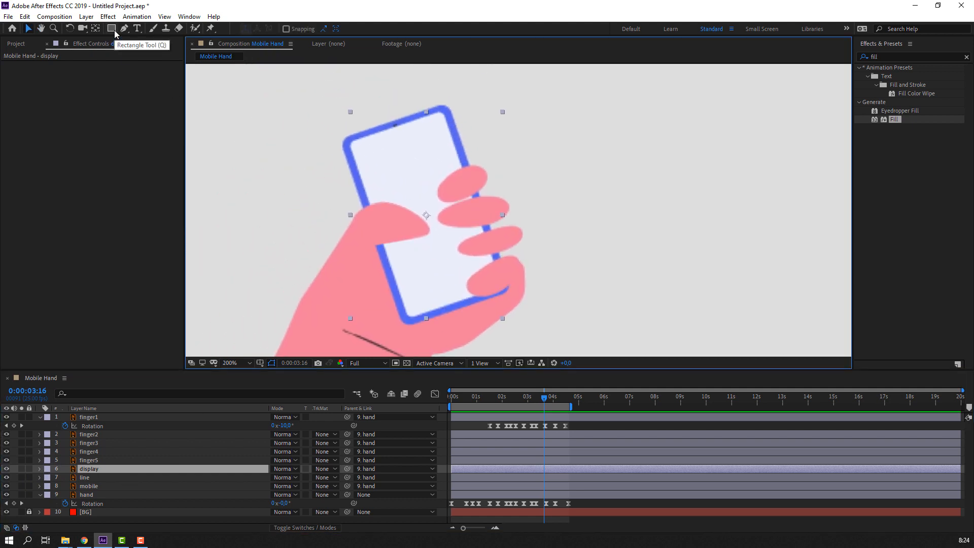
key(alt+Tab)
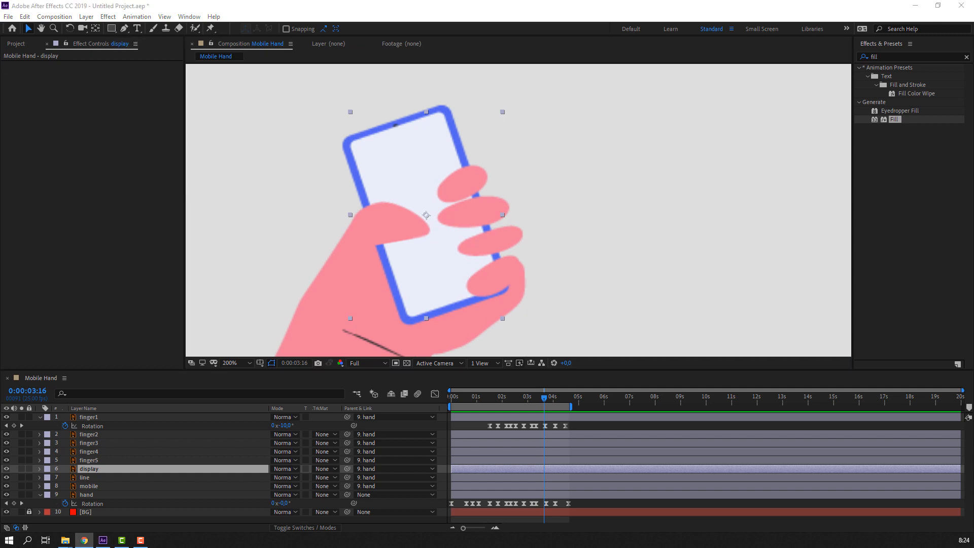
click(112, 29)
scroll(363, 151, up, 1)
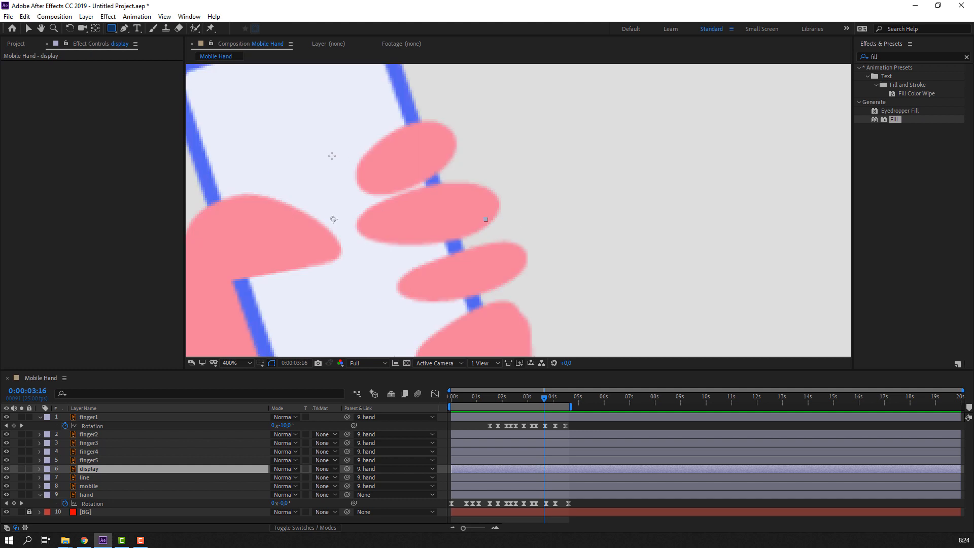
drag(333, 155, 317, 188)
scroll(532, 161, down, 1)
mouse_move(568, 151)
mouse_down()
mouse_move(555, 154)
mouse_move(675, 160)
mouse_up()
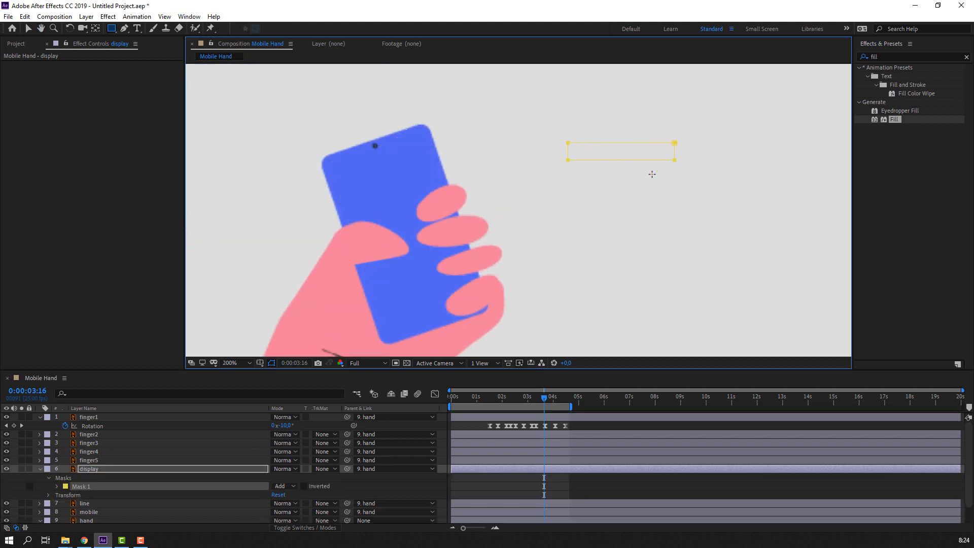
key(ctrl+z)
Collapse the layer properties, deselect all layers, and draw a thin, wide rectangle beside the phone as a new shape layer
click(40, 469)
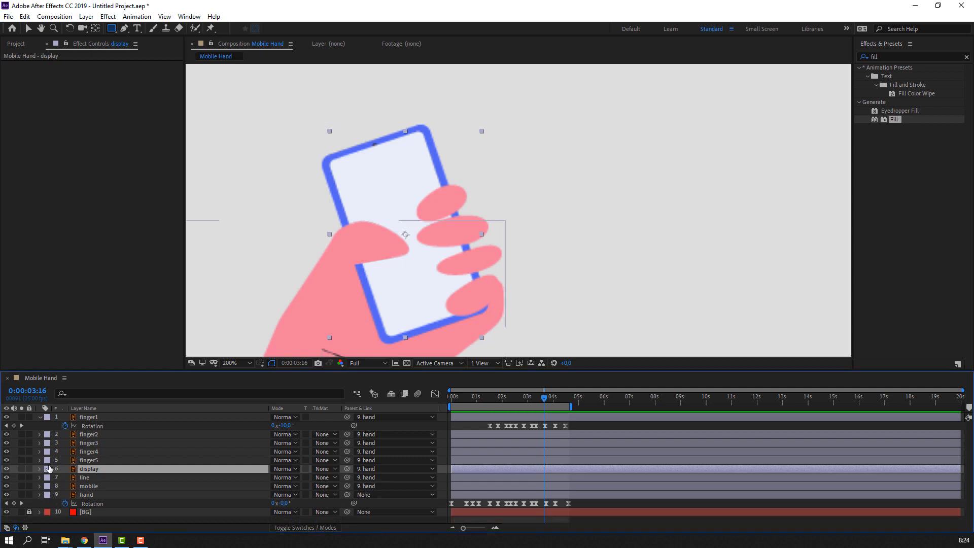
click(40, 417)
click(120, 510)
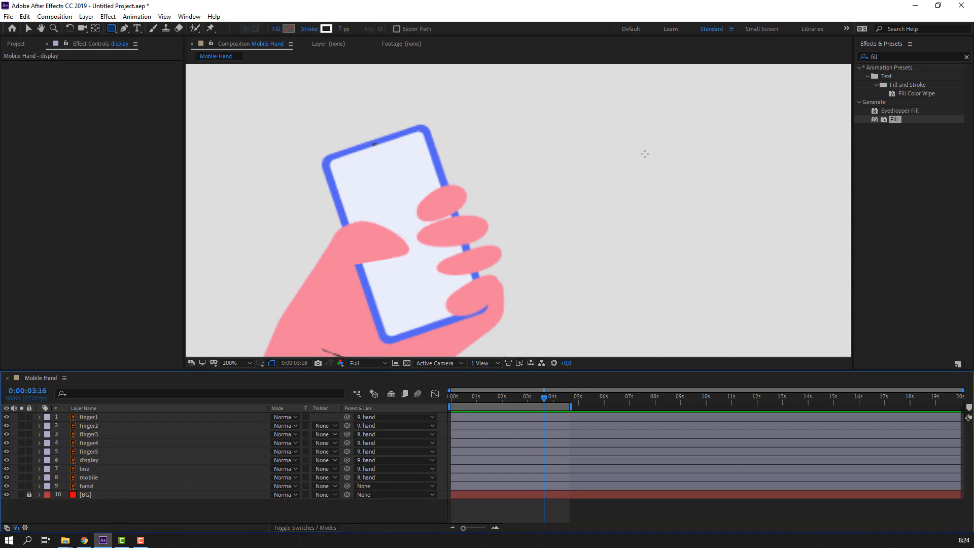
mouse_move(577, 127)
mouse_down()
mouse_move(634, 141)
mouse_move(709, 142)
mouse_up()
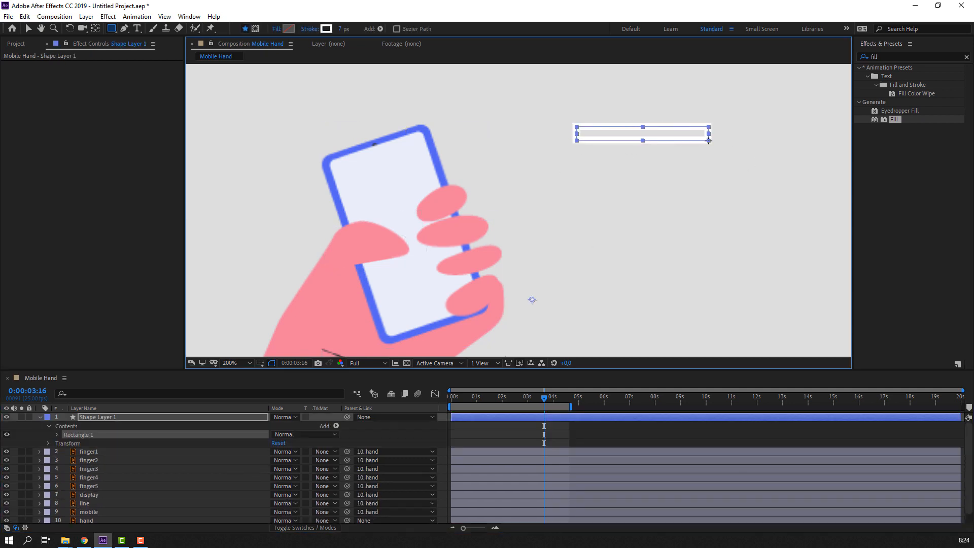
click(29, 28)
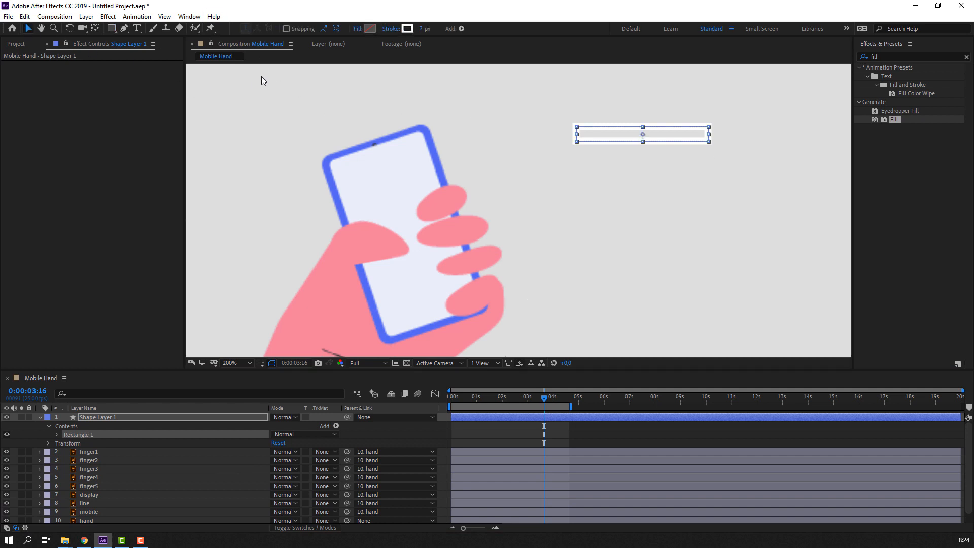
Fill the thin rectangle beside the phone with yellow and remove its stroke
click(382, 43)
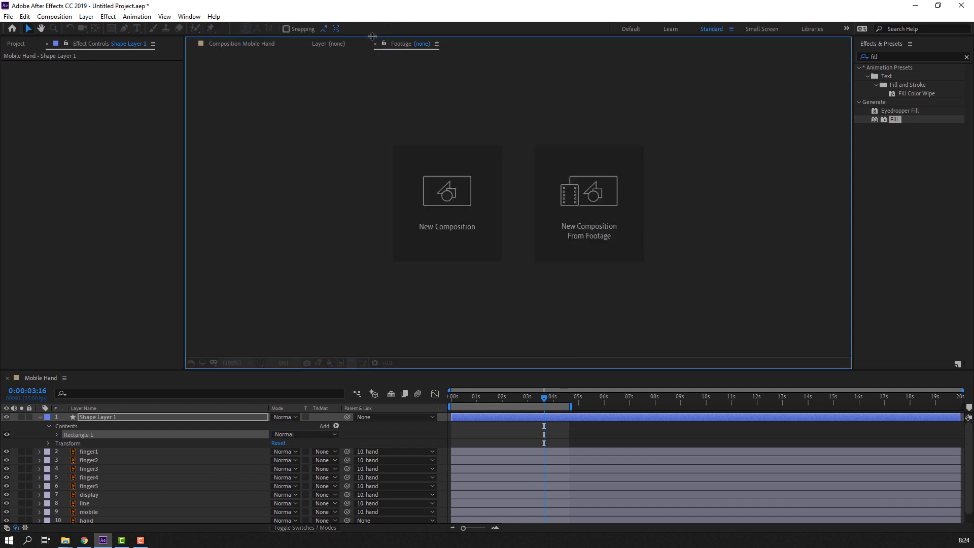
click(241, 43)
click(372, 29)
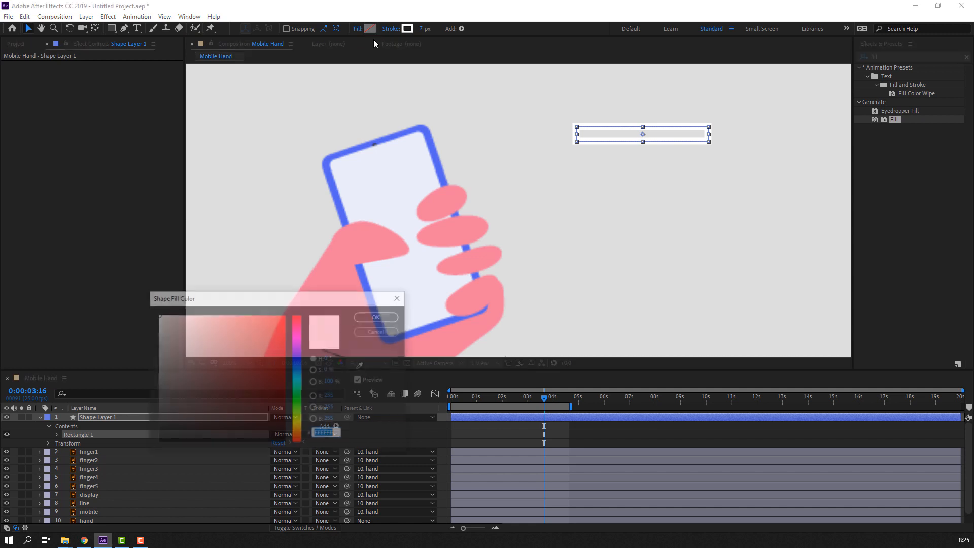
click(362, 366)
click(162, 316)
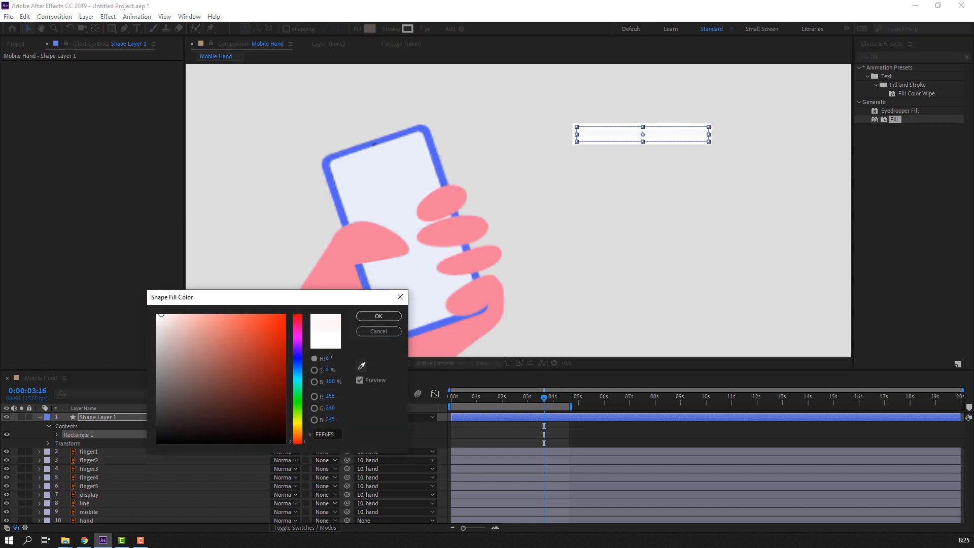
click(298, 425)
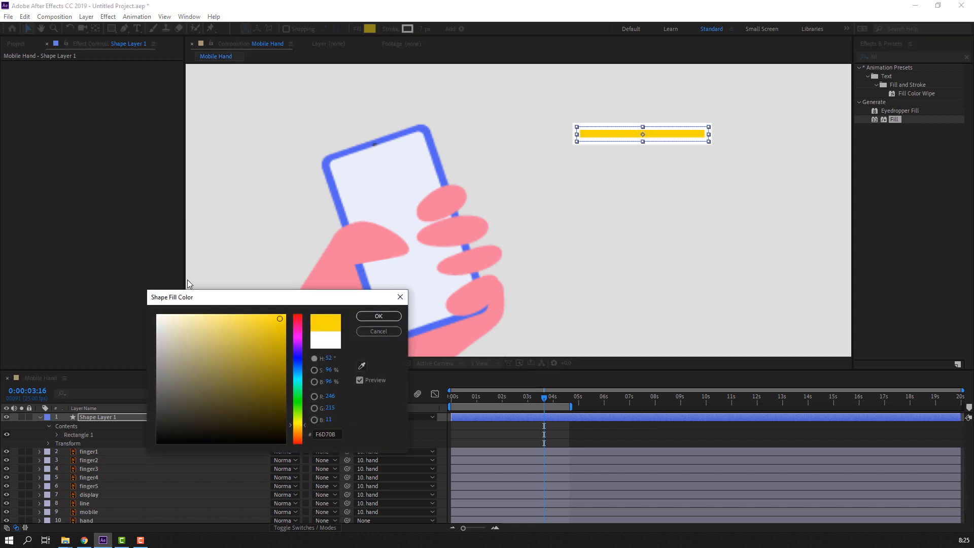
click(361, 316)
click(391, 29)
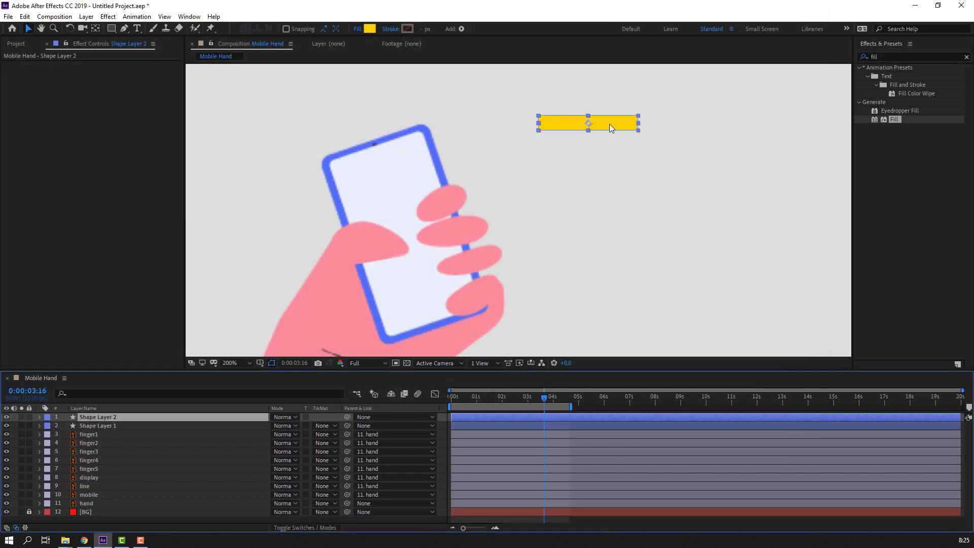
Build a column of equally wide pink, blue and teal blocks separated by yellow bars, as individual shape layers beside the phone
mouse_move(539, 138)
mouse_down()
mouse_move(638, 200)
mouse_move(638, 219)
mouse_up()
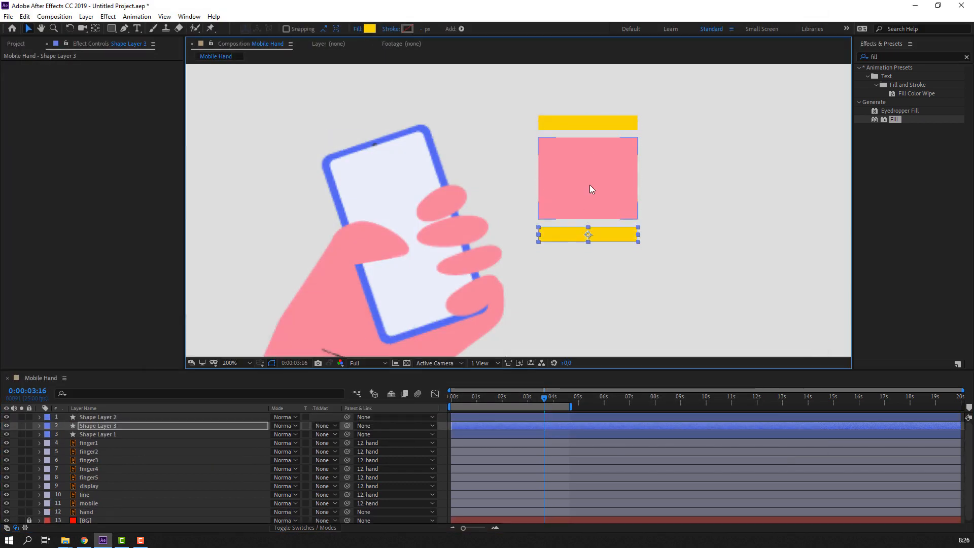
drag(538, 247, 638, 342)
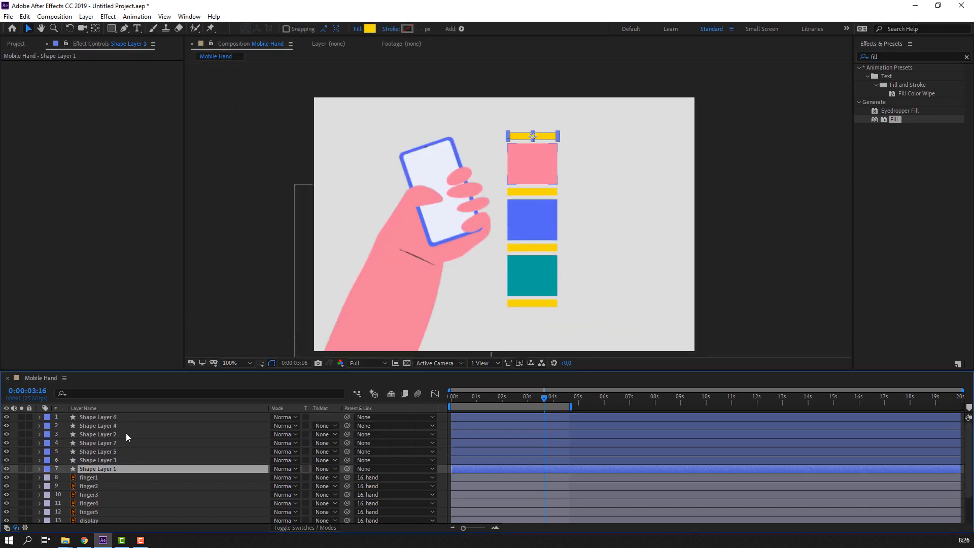
Pre-compose all seven shape layers into a new composition named DISPLAY ELEMENTS, moving all attributes into it
shift+click(111, 419)
right_click(114, 416)
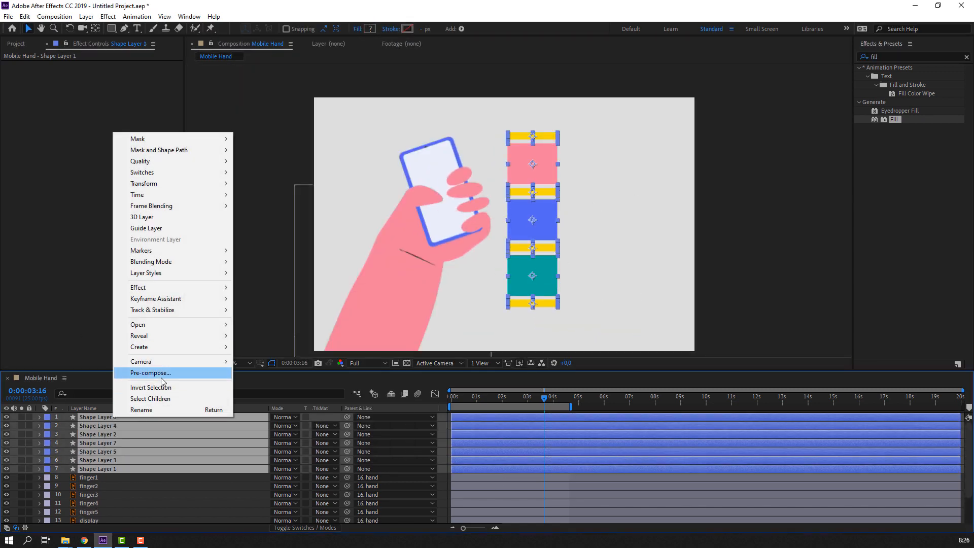
click(161, 378)
text(DISPLAY ELEMENTS)
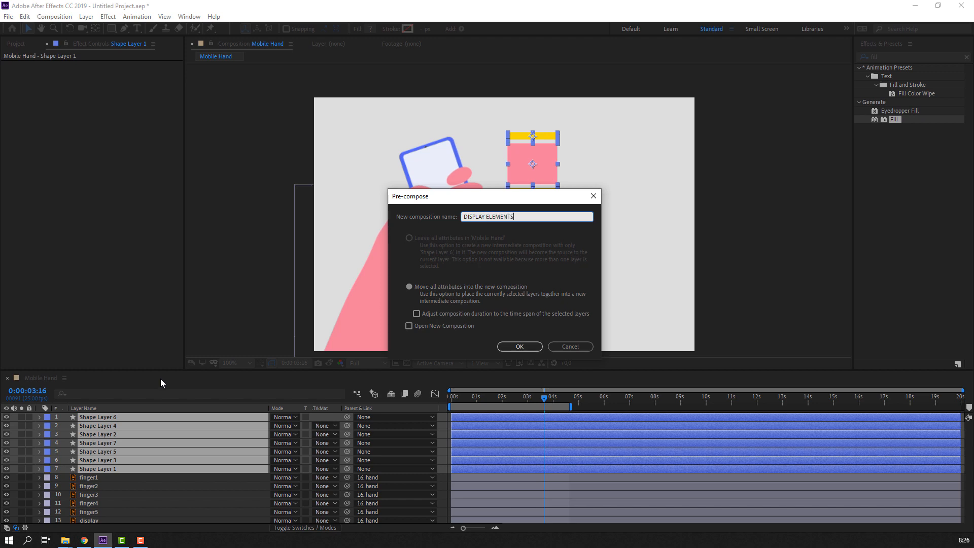
click(508, 347)
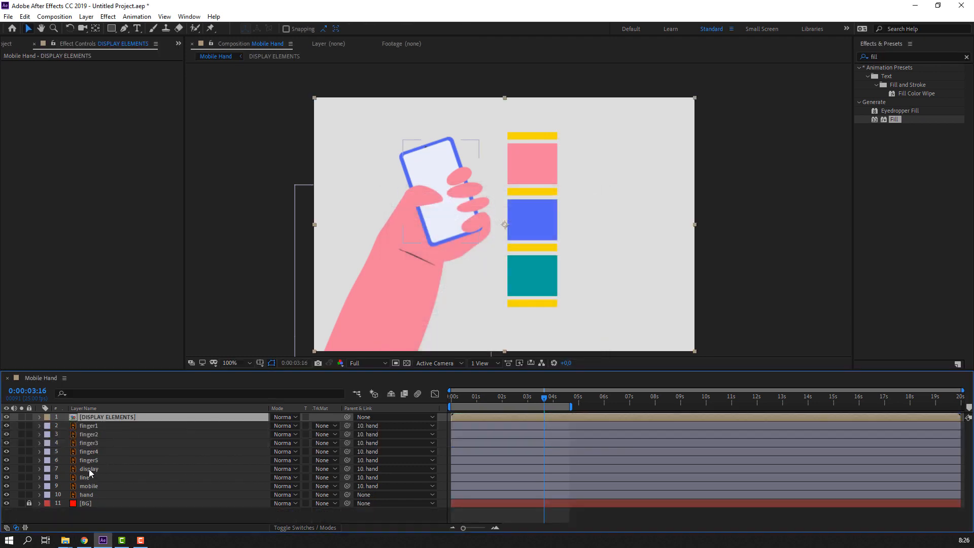
Rotate the DISPLAY ELEMENTS layer to -15° and move it over the phone
click(114, 410)
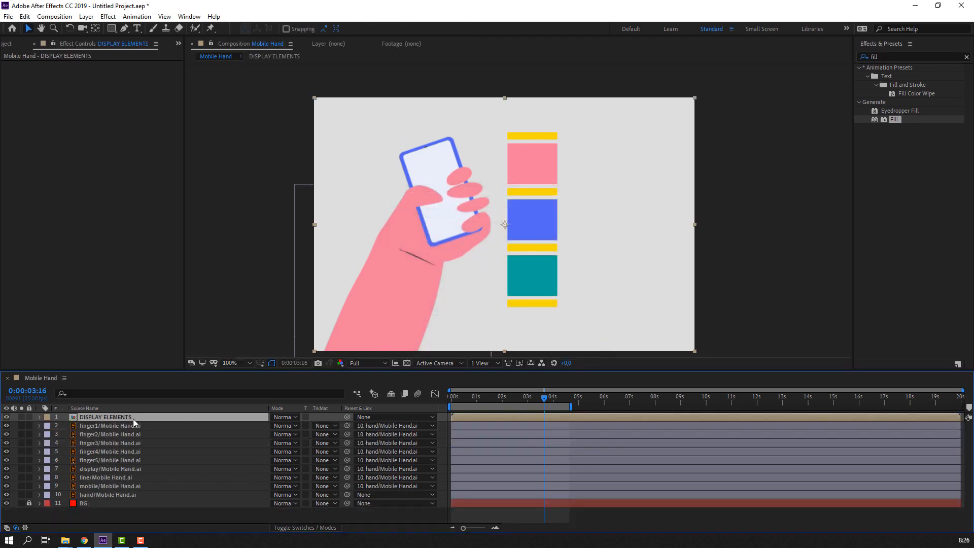
key(r)
drag(282, 425, 278, 426)
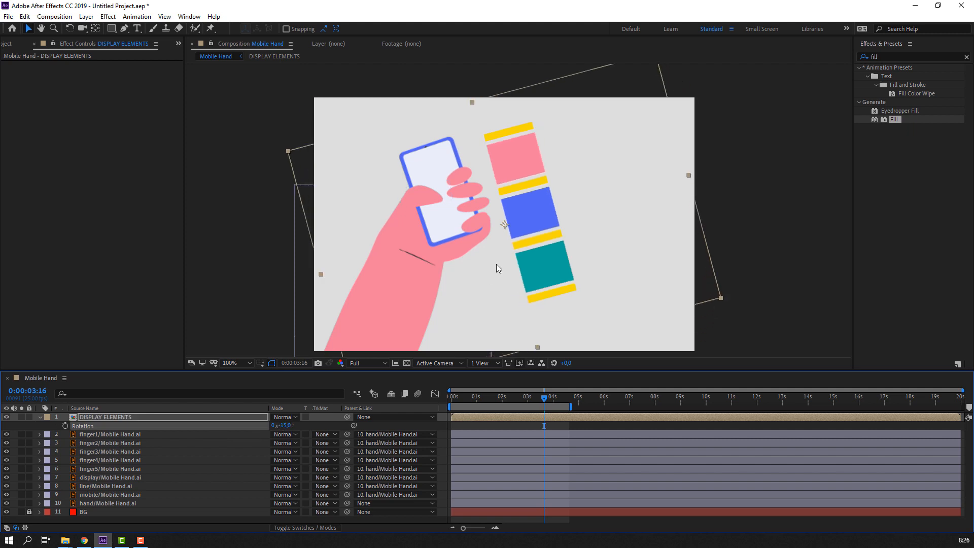
drag(533, 242, 449, 242)
click(229, 433)
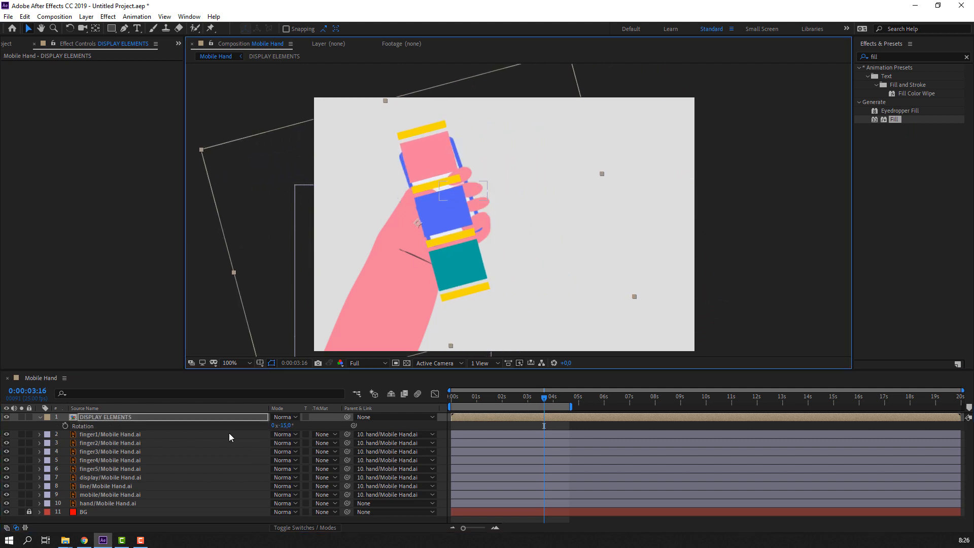
Place DISPLAY ELEMENTS below the finger layers, duplicate the display layer directly above it, and use the copy as its alpha matte
click(39, 418)
drag(108, 419, 93, 461)
click(90, 409)
click(87, 470)
key(ctrl+d)
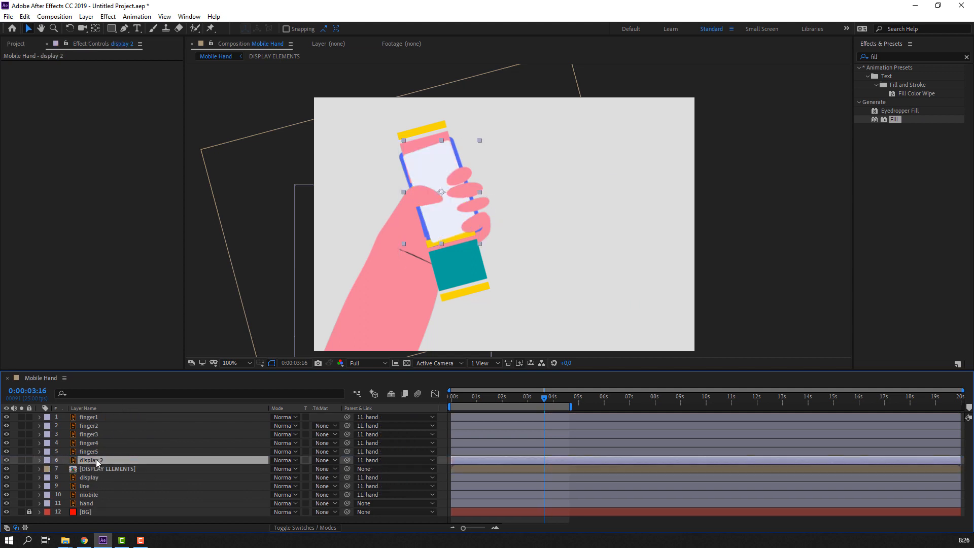
click(97, 470)
click(324, 469)
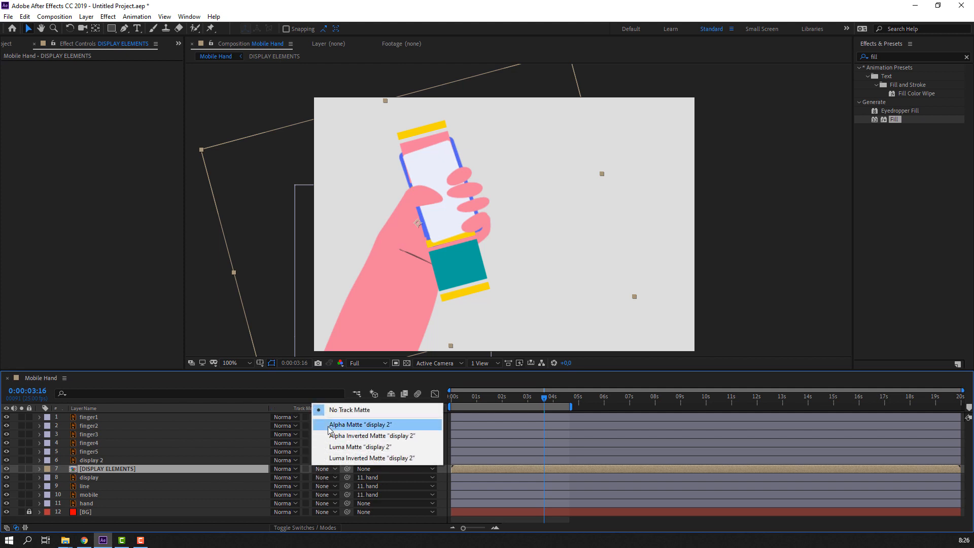
click(360, 424)
Rotate DISPLAY ELEMENTS closer to the phone's tilt, scale it down to 79%, and center it on the phone screen
key(period)
drag(377, 246, 384, 234)
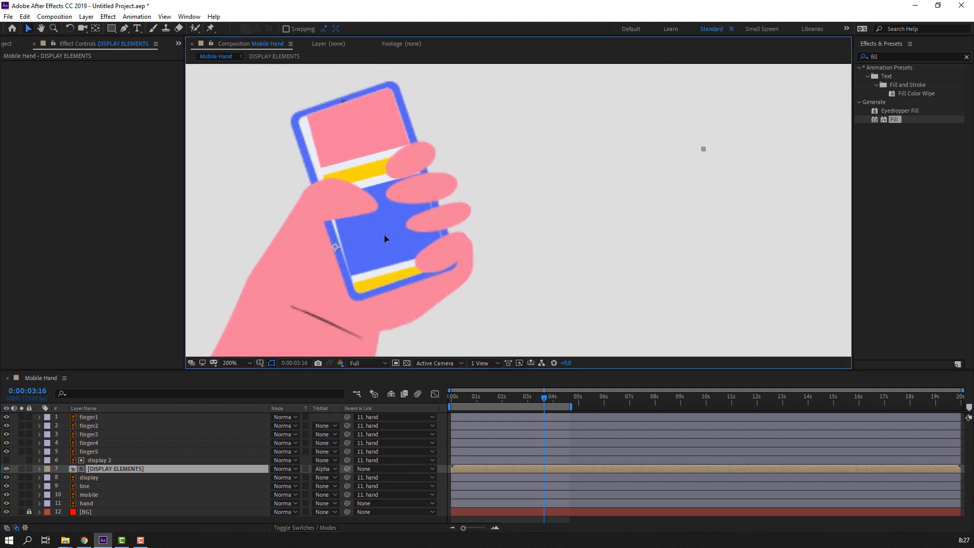
key(r)
drag(285, 477, 274, 474)
key(s)
mouse_move(377, 242)
mouse_down()
mouse_move(391, 224)
mouse_move(384, 230)
mouse_up()
Set the DISPLAY ELEMENTS rotation to -20° and move the layer down until its first yellow bar sits at the phone screen's upper edge
key(r)
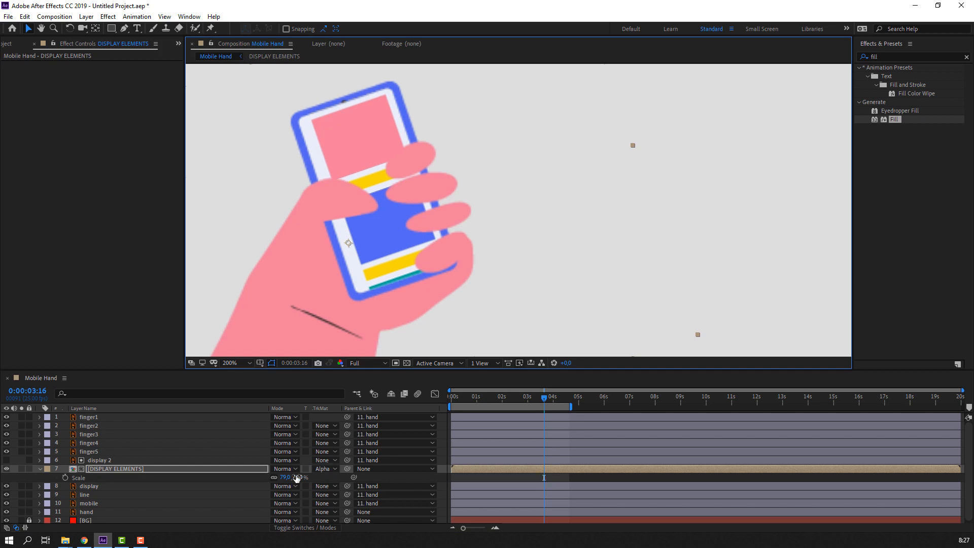
click(291, 477)
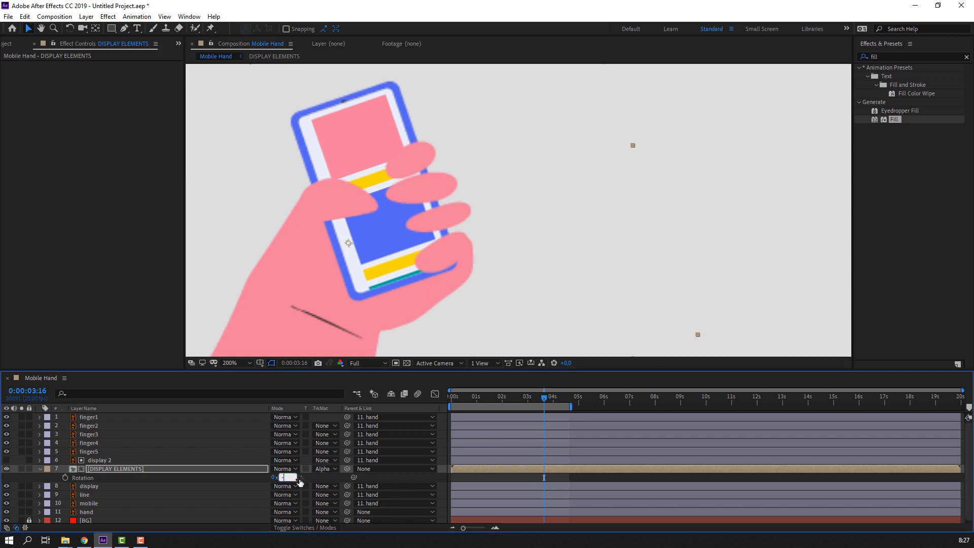
key(Return)
click(284, 478)
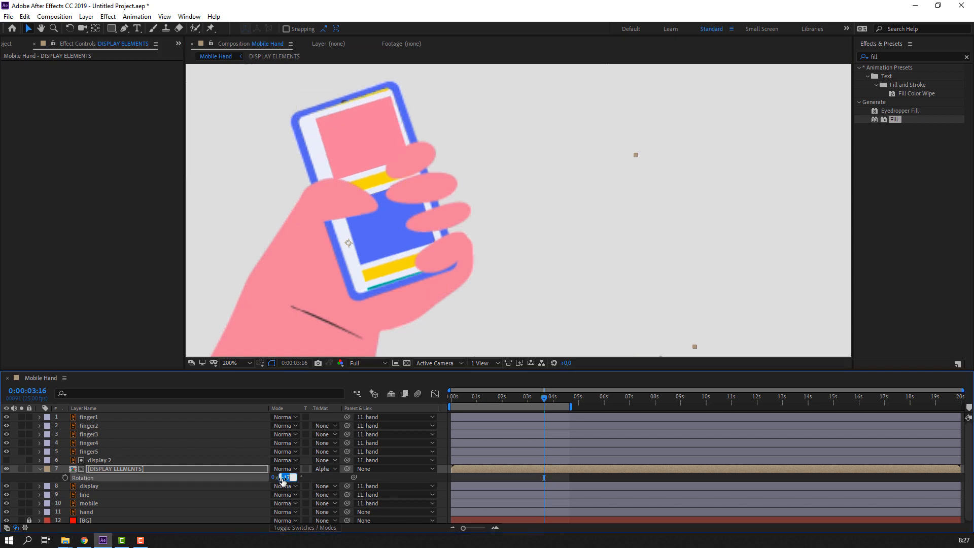
text(-19)
key(Return)
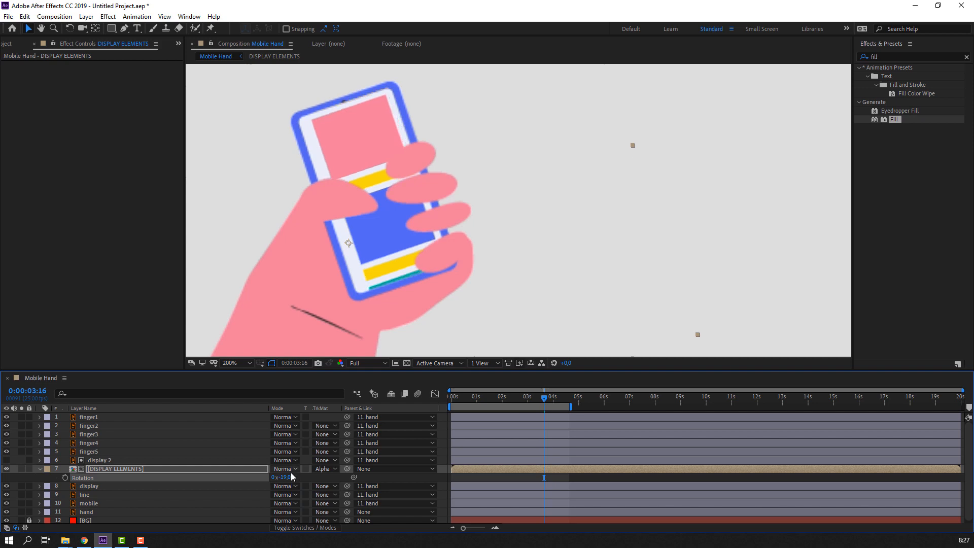
key(Return)
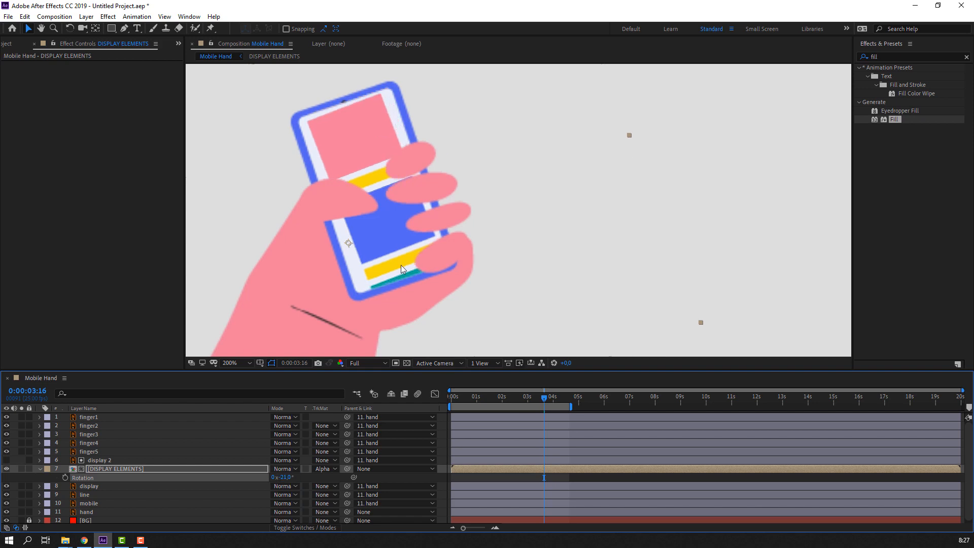
click(292, 477)
text(-20)
key(Return)
drag(375, 246, 384, 266)
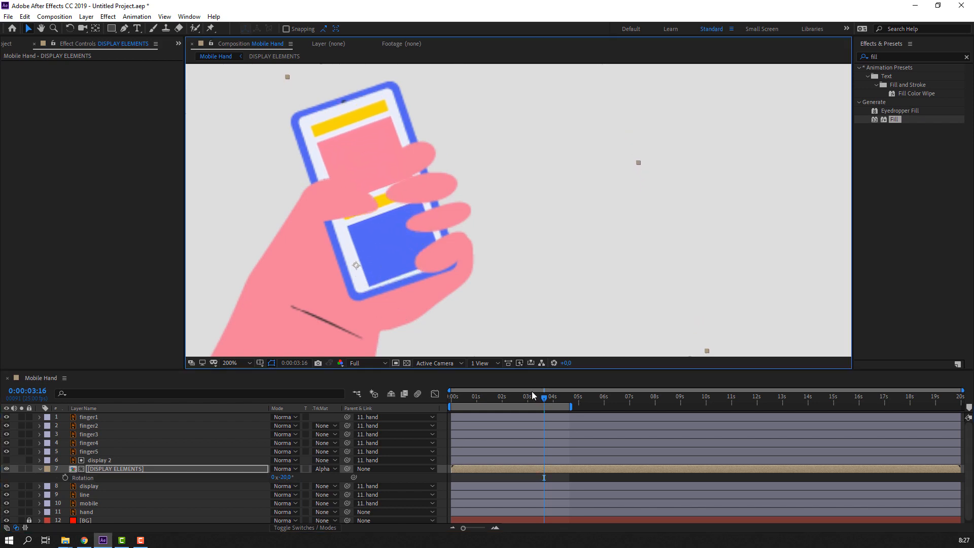
Parent the DISPLAY ELEMENTS layer to the display layer, check that it follows the hand, and park the playhead at 0:00:02:24
mouse_move(546, 398)
mouse_down()
mouse_move(507, 397)
mouse_move(555, 398)
mouse_move(545, 397)
mouse_up()
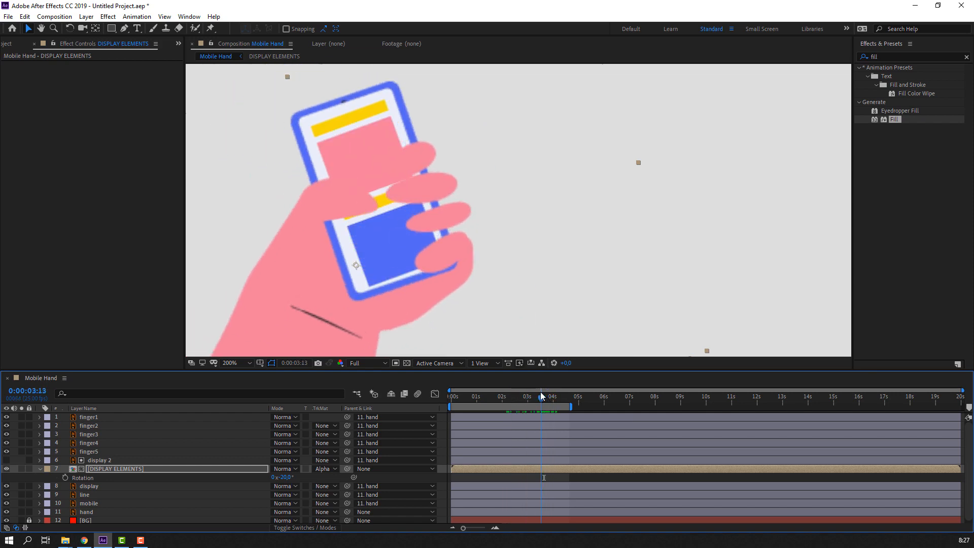
click(40, 469)
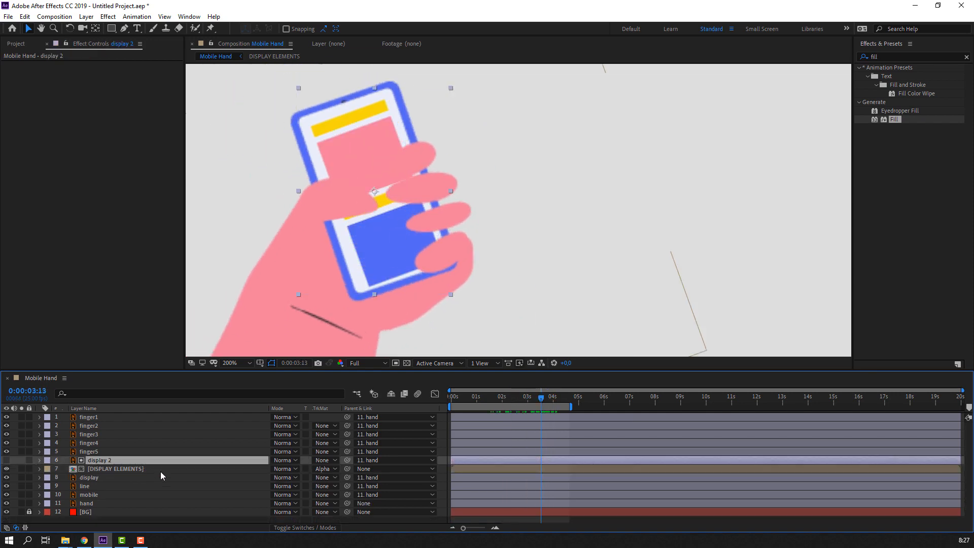
click(160, 471)
drag(347, 468, 172, 477)
drag(498, 397, 527, 390)
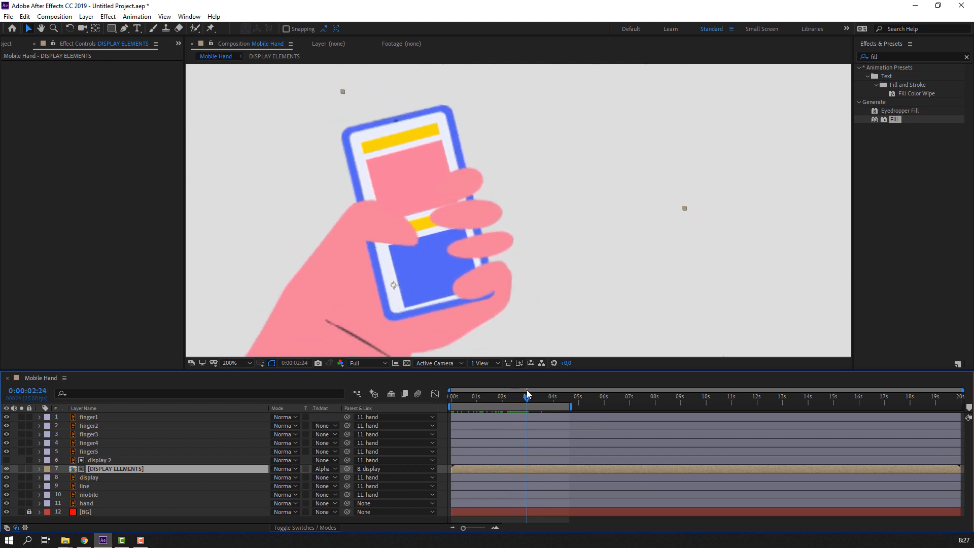
Open the DISPLAY ELEMENTS composition, add a null object, and parent all seven shape layers to it
double_click(519, 470)
scroll(382, 226, down, 2)
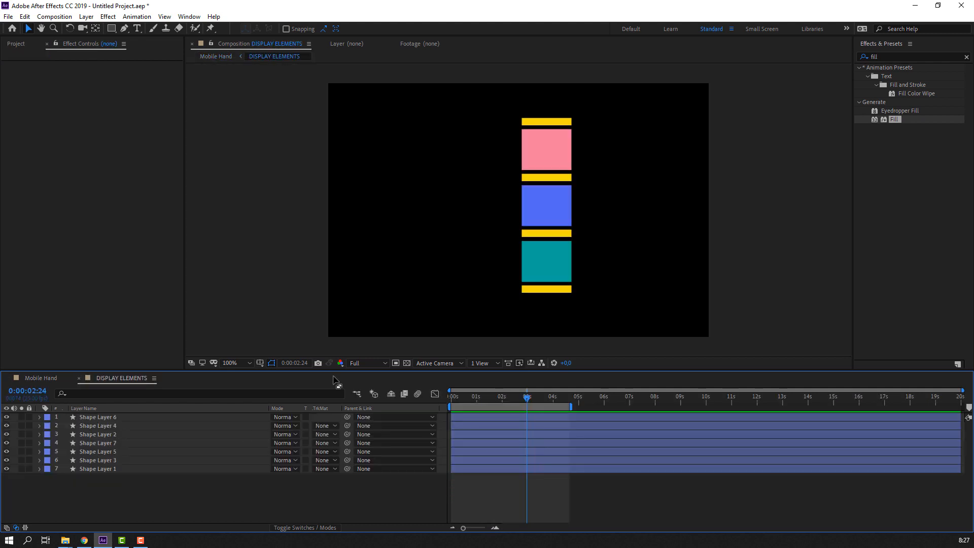
right_click(254, 476)
mouse_move(325, 390)
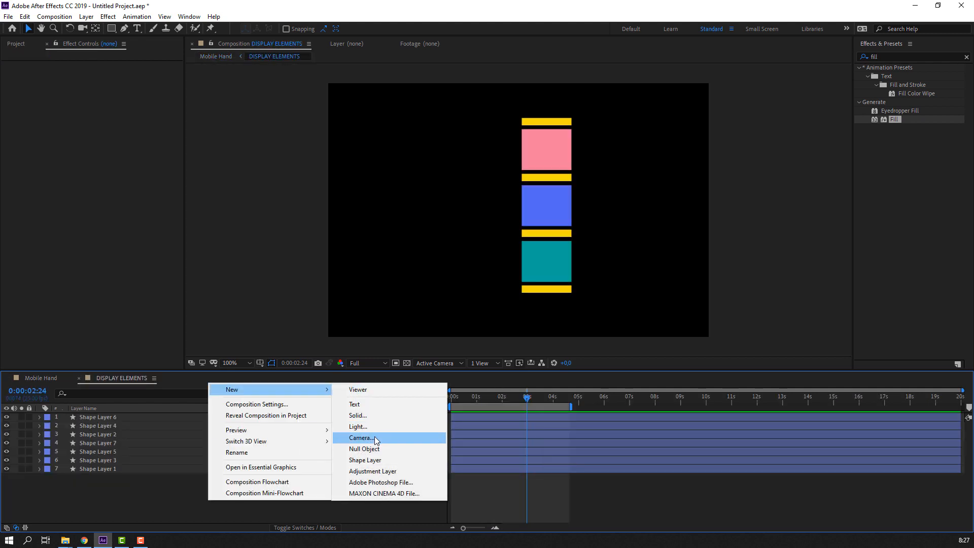
click(370, 449)
drag(87, 507, 102, 427)
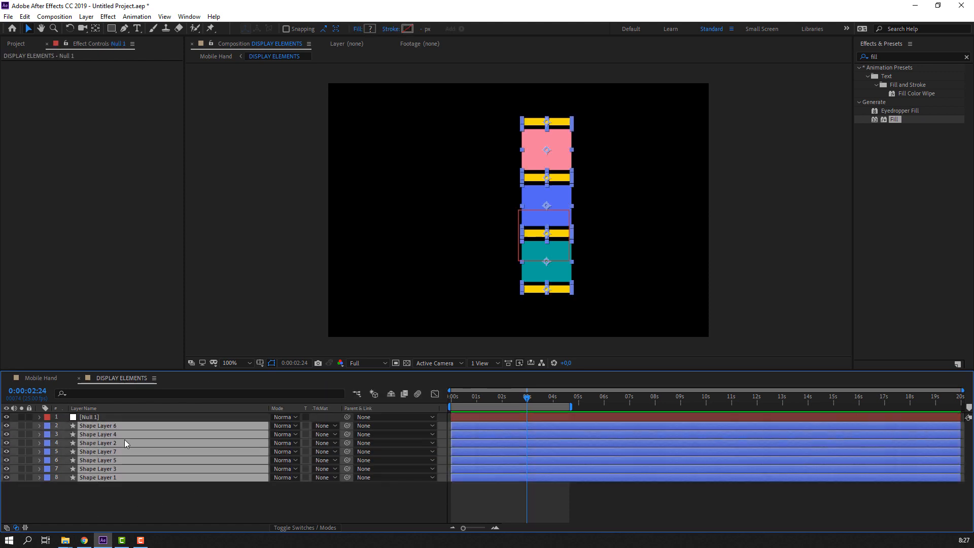
drag(347, 426, 102, 416)
Set a starting Position keyframe on the null object at 0:00:02:24
click(92, 416)
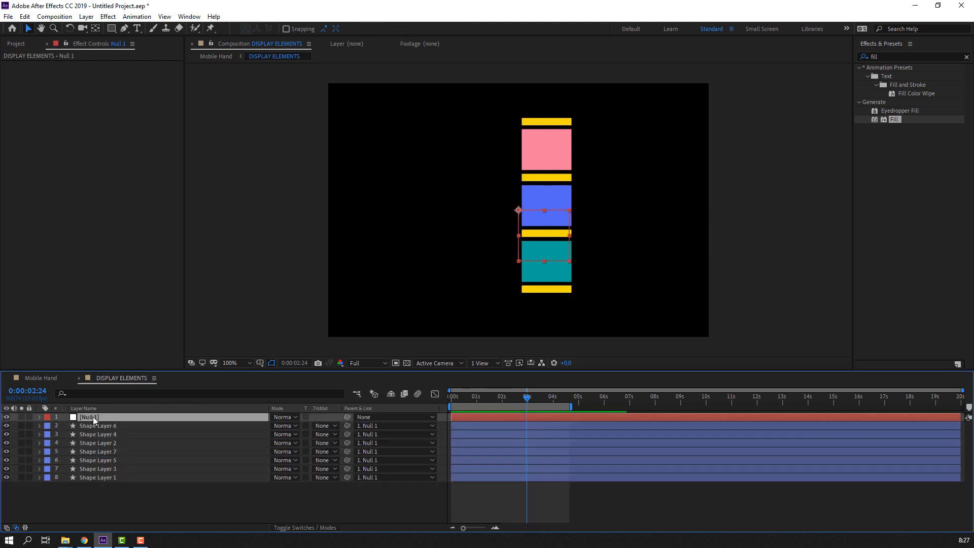
key(p)
click(67, 428)
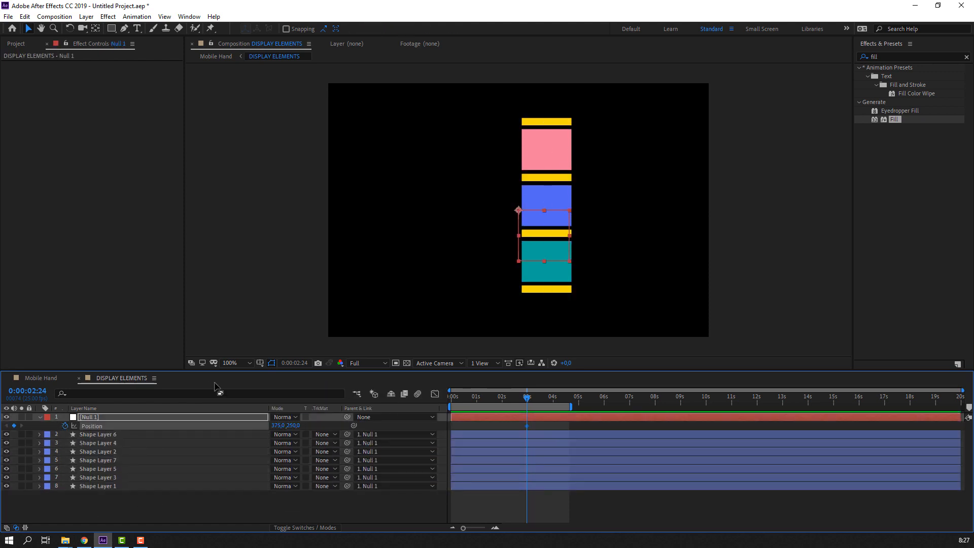
Reveal finger1's keyframes in the Mobile Hand composition, set the playhead to its keyframe at 0:00:03:17, and return to DISPLAY ELEMENTS
click(41, 378)
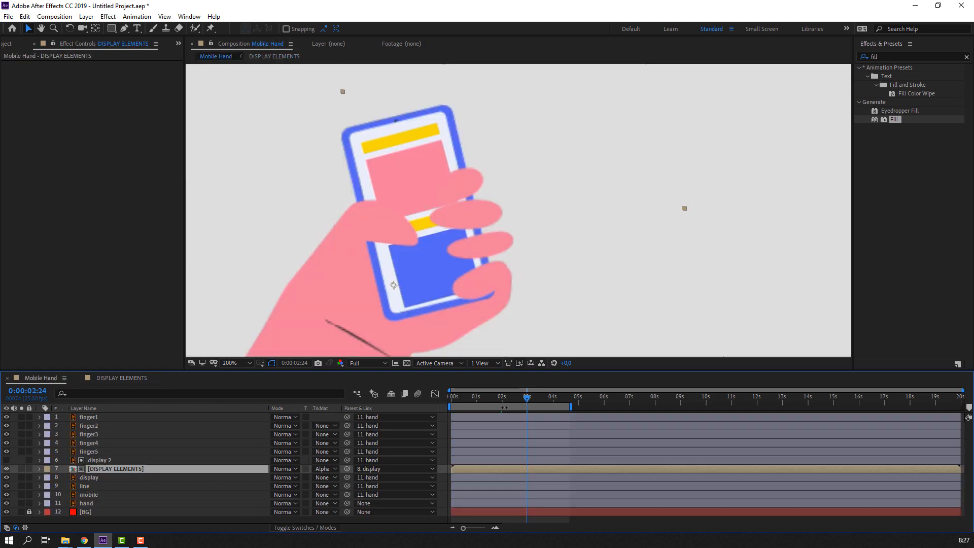
click(105, 420)
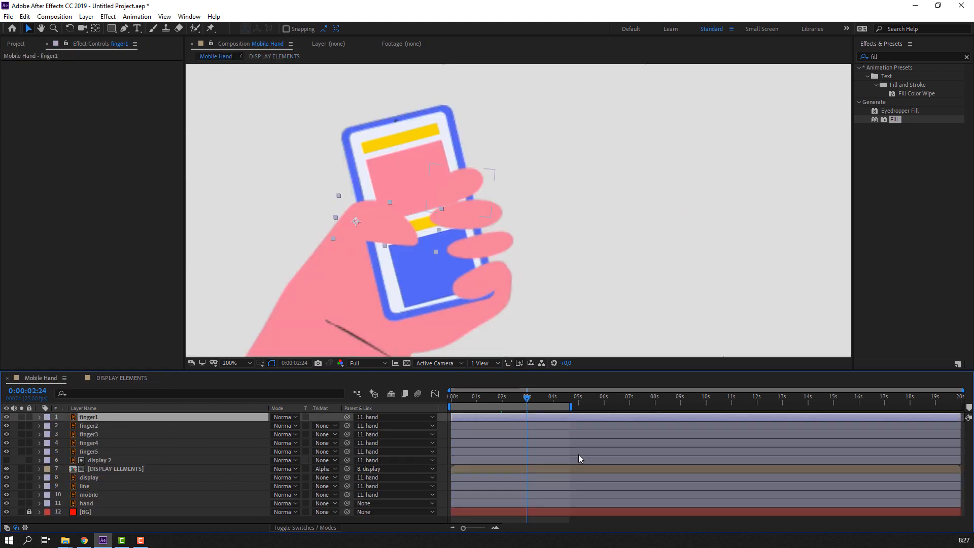
key(u)
key(equal)
key(equal)
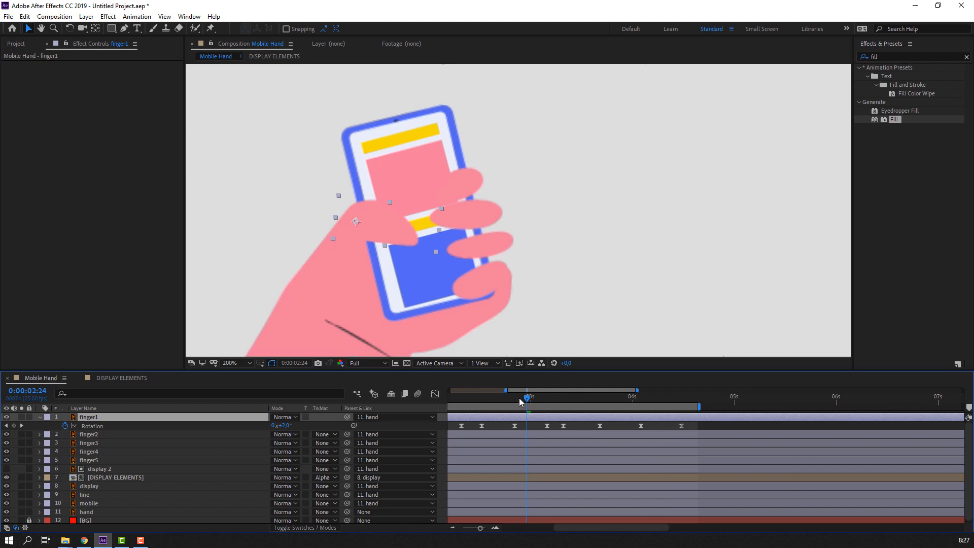
drag(526, 399, 567, 402)
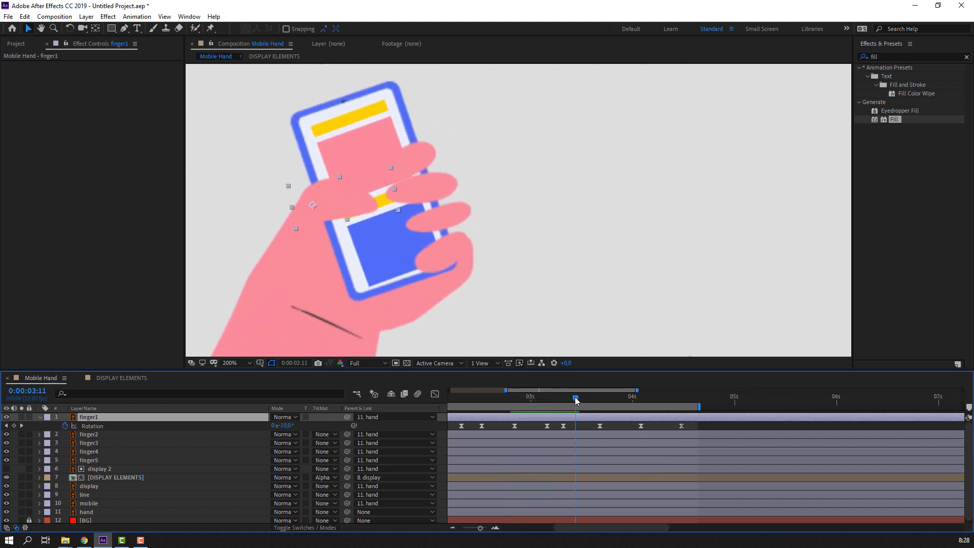
click(164, 381)
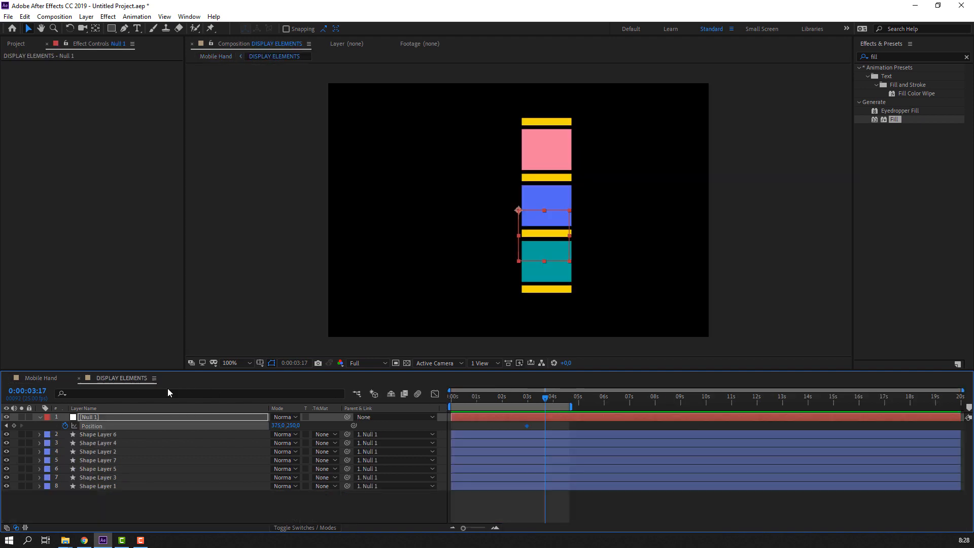
Keyframe the null's Position at 375, 117 at 0:00:03:17 to scroll the content up, and check it in the Mobile Hand composition
key(ctrl+shift+a)
drag(297, 426, 231, 426)
click(53, 380)
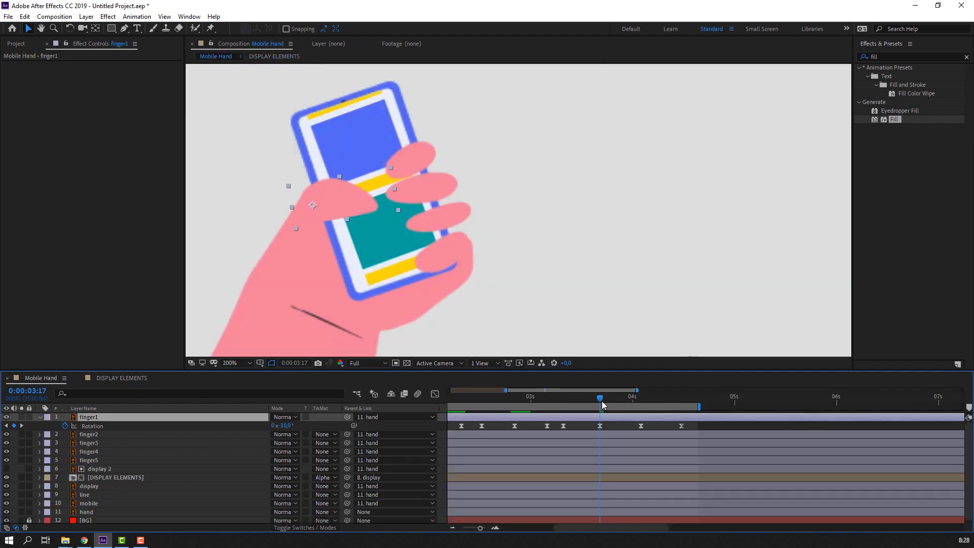
mouse_move(603, 405)
mouse_down()
mouse_move(527, 395)
mouse_move(596, 397)
mouse_up()
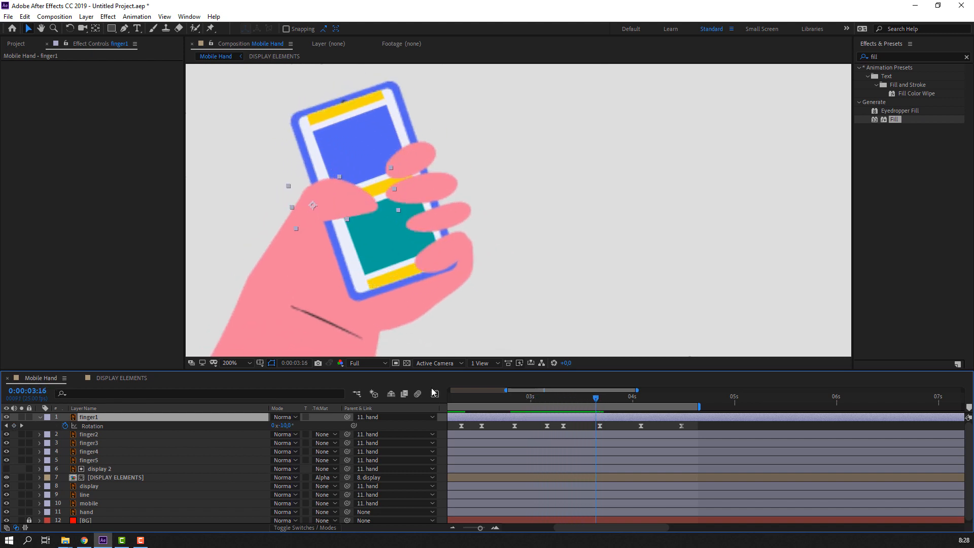
click(117, 378)
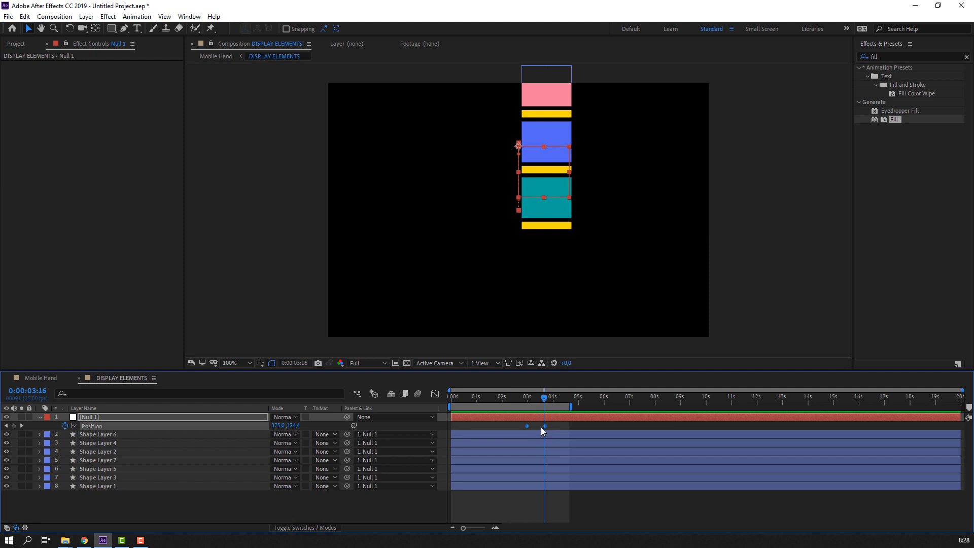
Apply Easy Ease to the null's two Position keyframes and lengthen their influence handles in the speed graph for a steeper peak
right_click(544, 428)
mouse_move(587, 422)
click(689, 453)
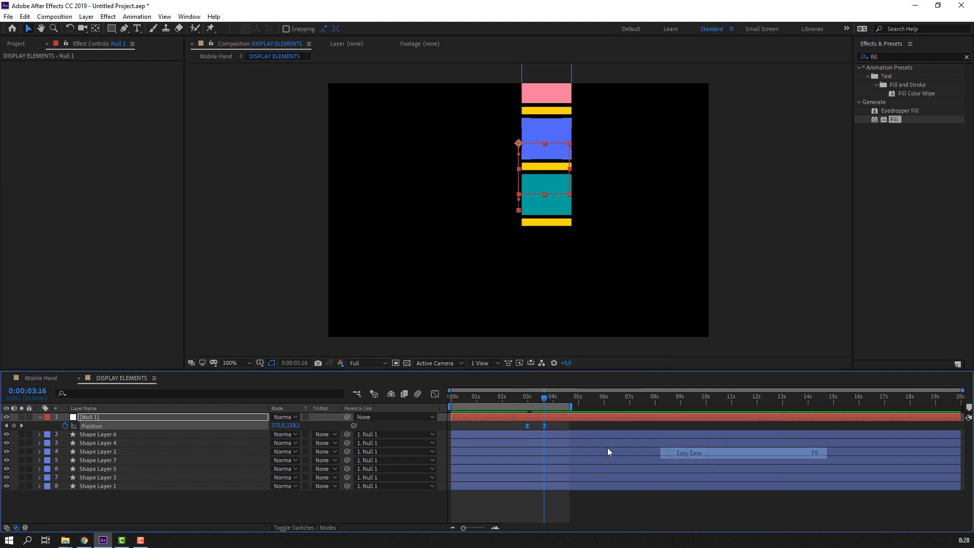
key(equal)
key(equal)
key(equal)
drag(540, 437, 644, 432)
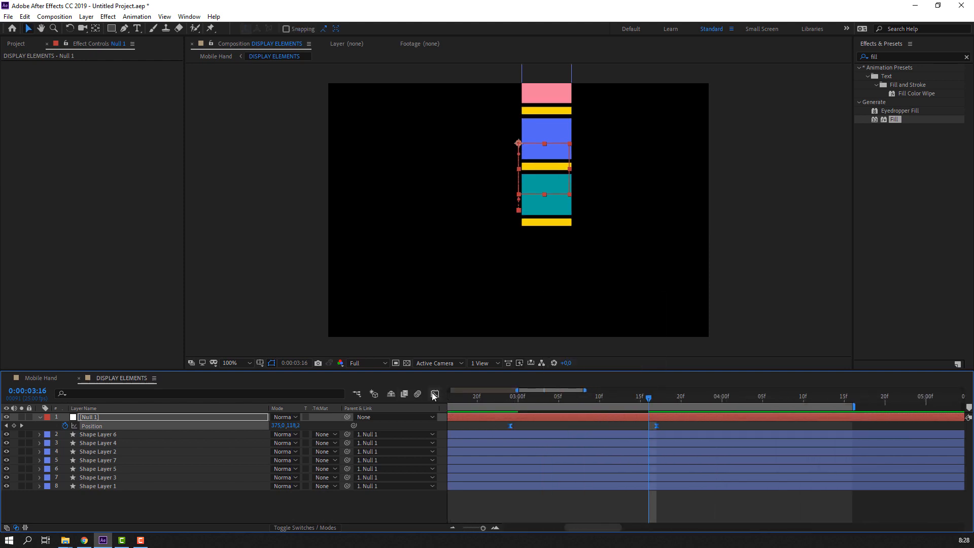
click(434, 394)
mouse_move(557, 488)
mouse_down()
mouse_move(495, 508)
mouse_move(556, 504)
mouse_up()
drag(632, 502, 618, 503)
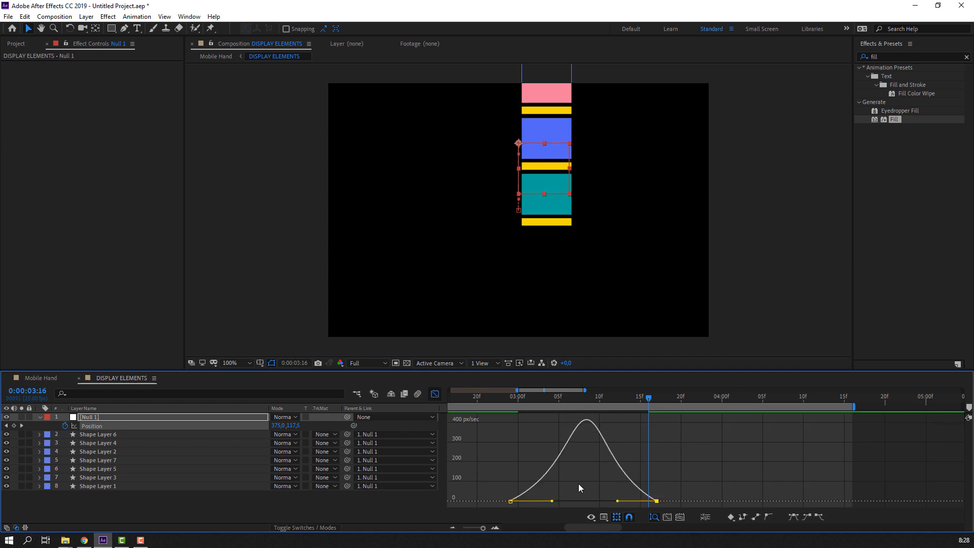
Set the Mobile Hand work area to start at 0:00:01:11 and preview the scroll against the thumb motion
click(41, 378)
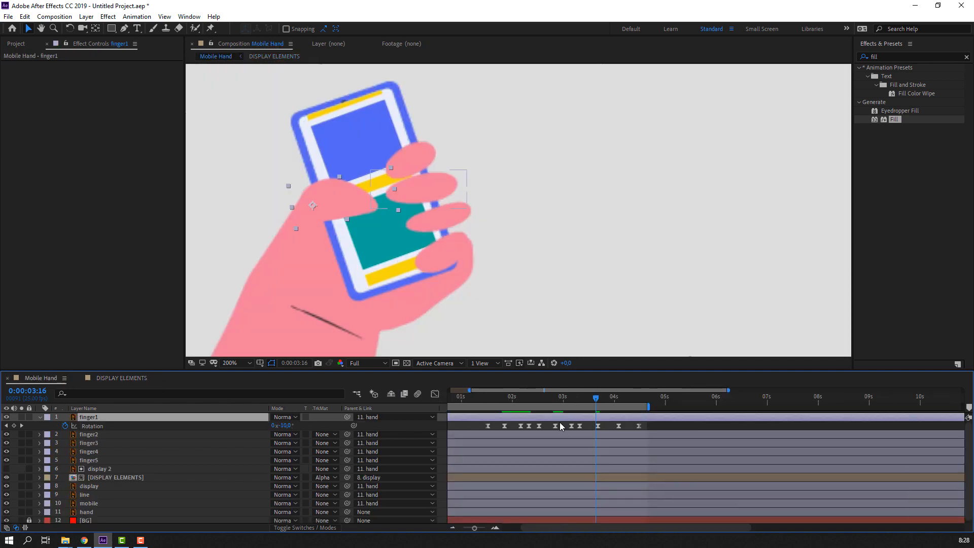
click(485, 401)
key(b)
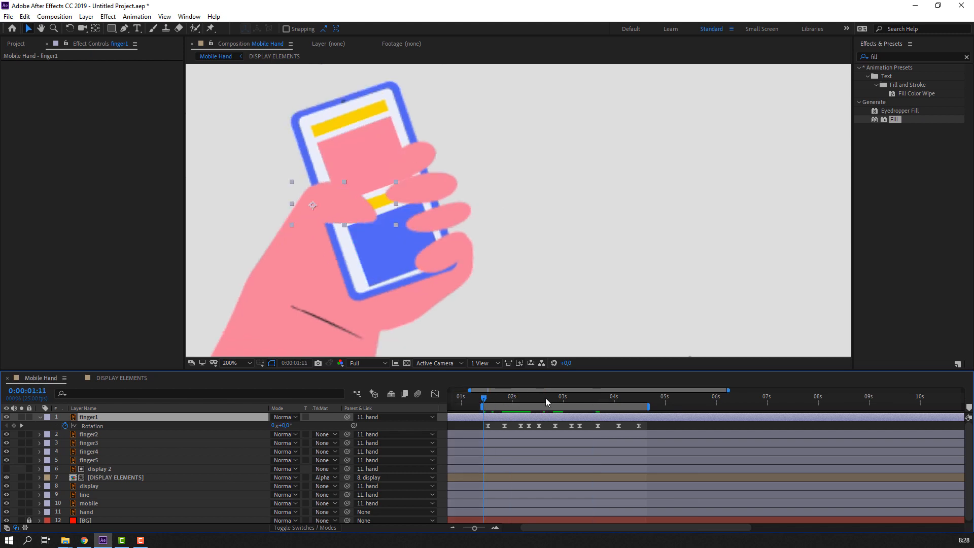
key(space)
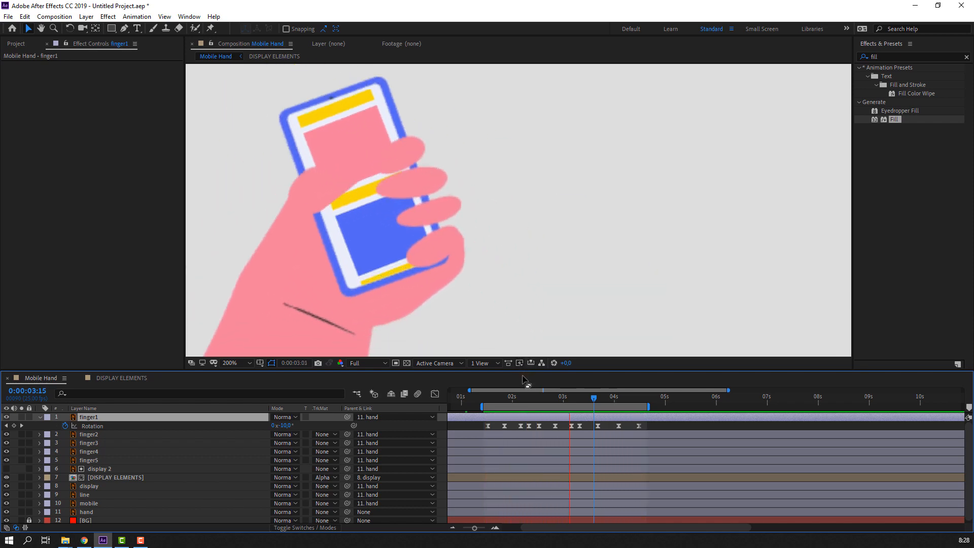
Close the null's speed graph, shift both Position keyframes to start at about 0:00:01:13, and preview the Mobile Hand composition
drag(485, 398, 489, 401)
click(132, 378)
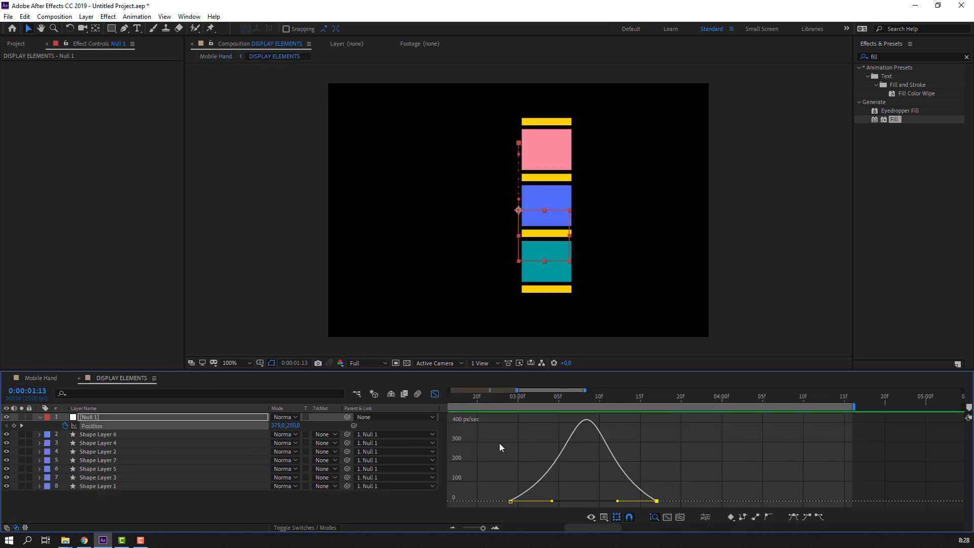
click(434, 394)
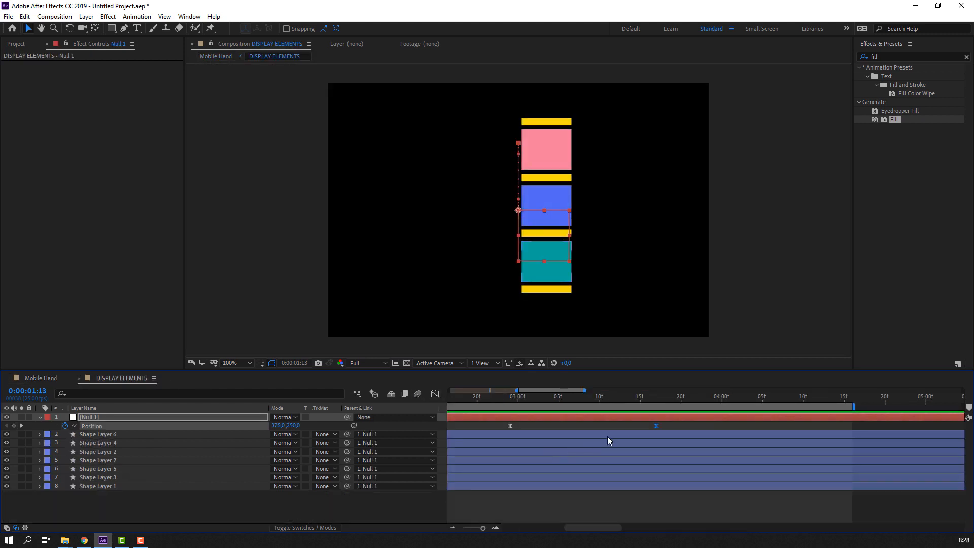
key(minus)
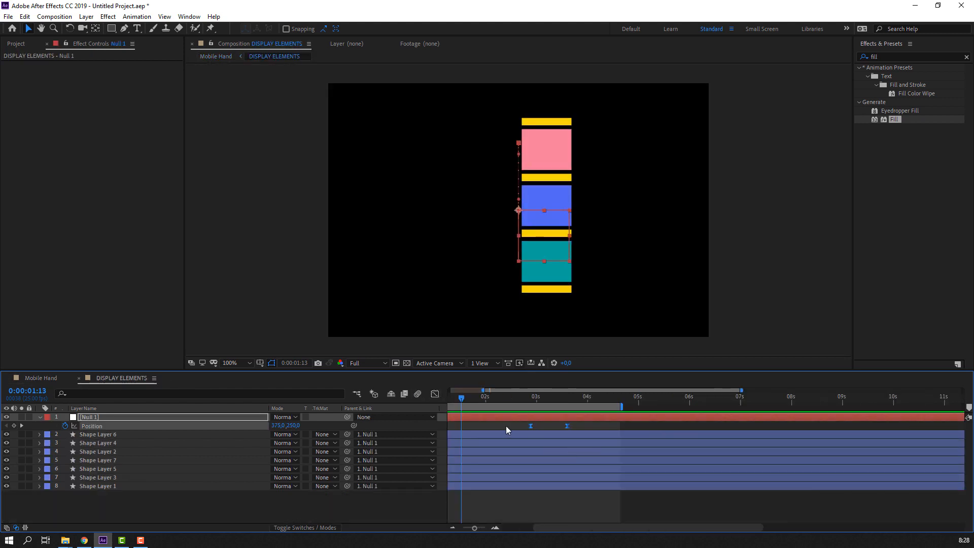
click(41, 378)
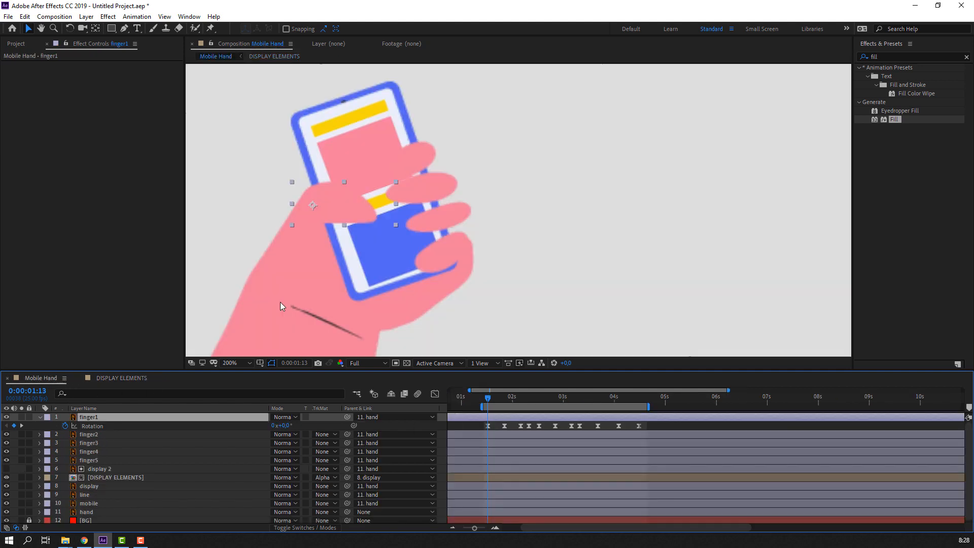
key(space)
key(space)
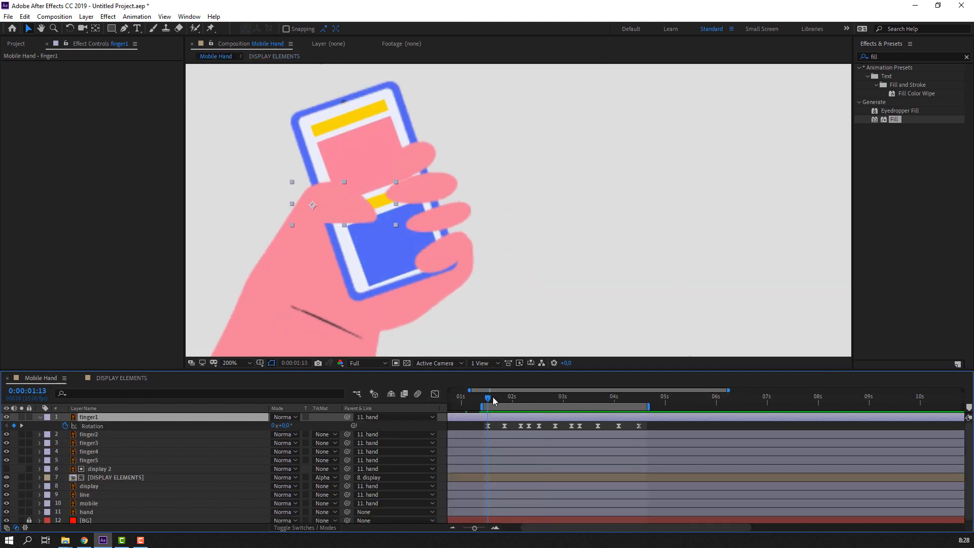
Shift the null's two Position keyframes to start at 0:00:01:21 and check the scroll timing in the Mobile Hand composition
drag(493, 401, 504, 400)
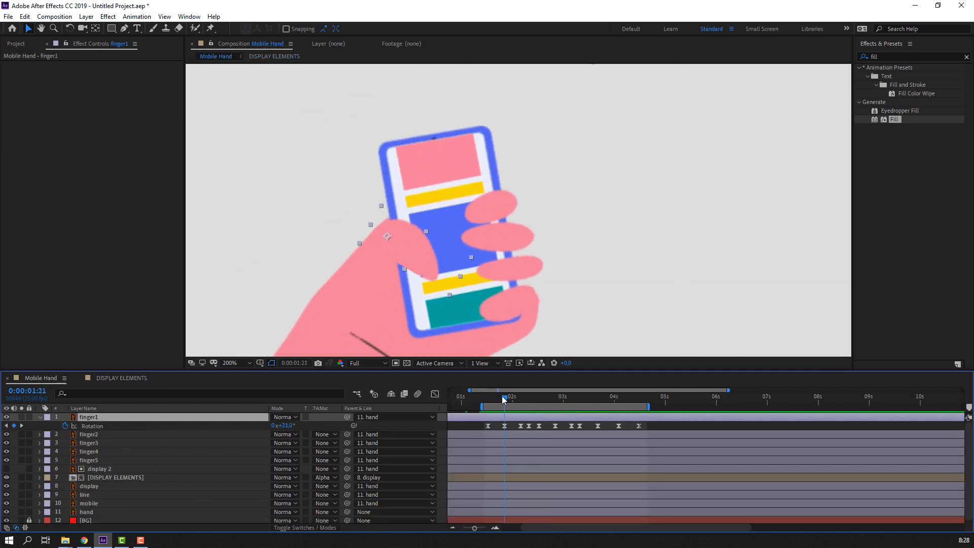
click(116, 378)
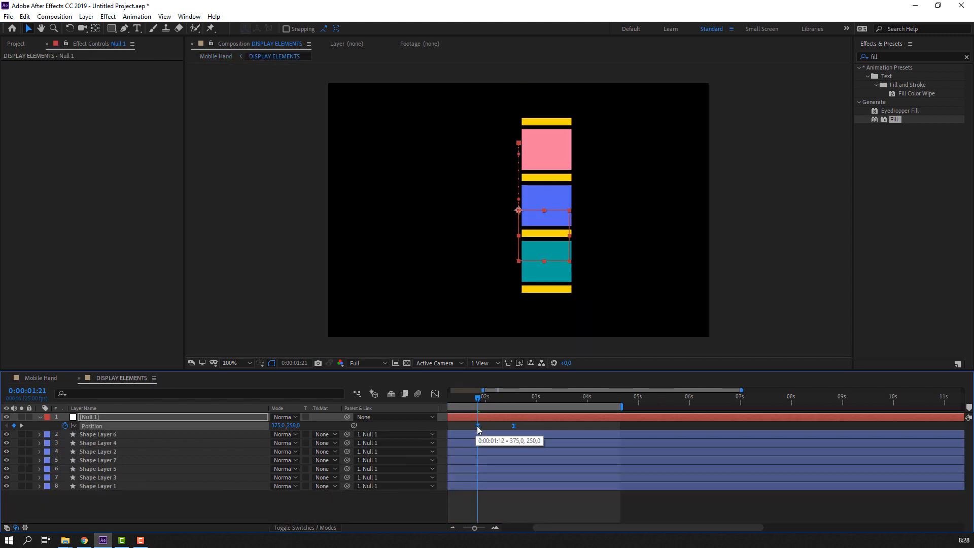
click(40, 378)
click(513, 400)
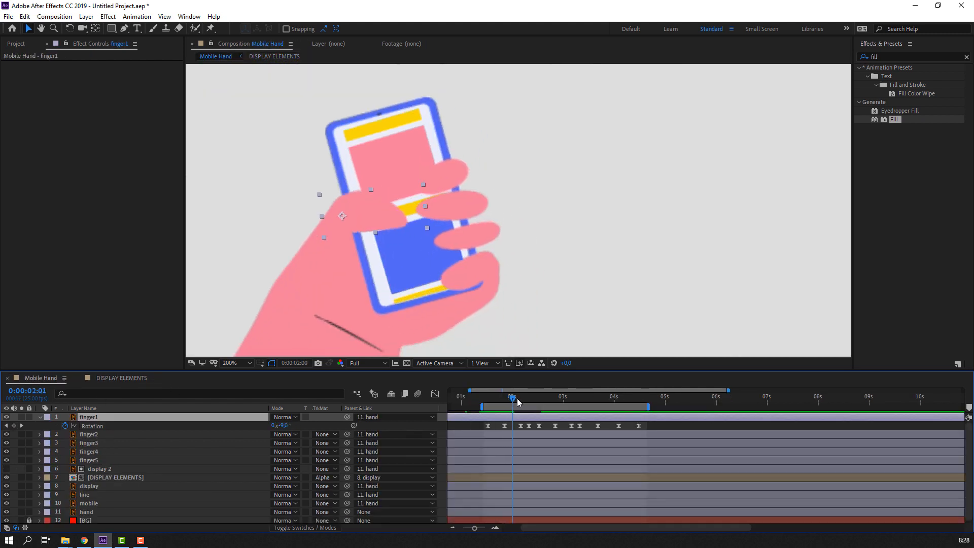
drag(518, 401, 534, 397)
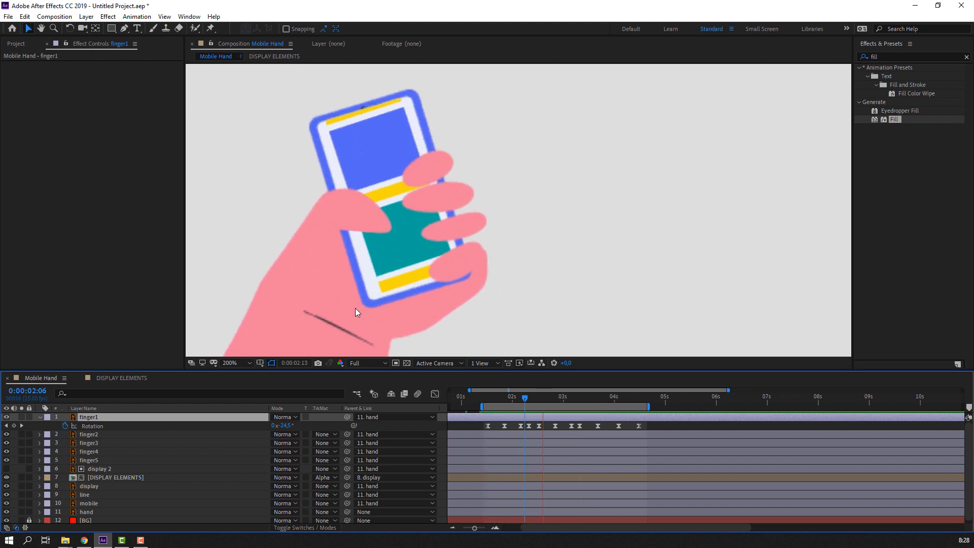
Add a hold keyframe for the null's Position at 0:00:02:24, keeping the value 375, 117
drag(511, 398, 560, 403)
click(122, 378)
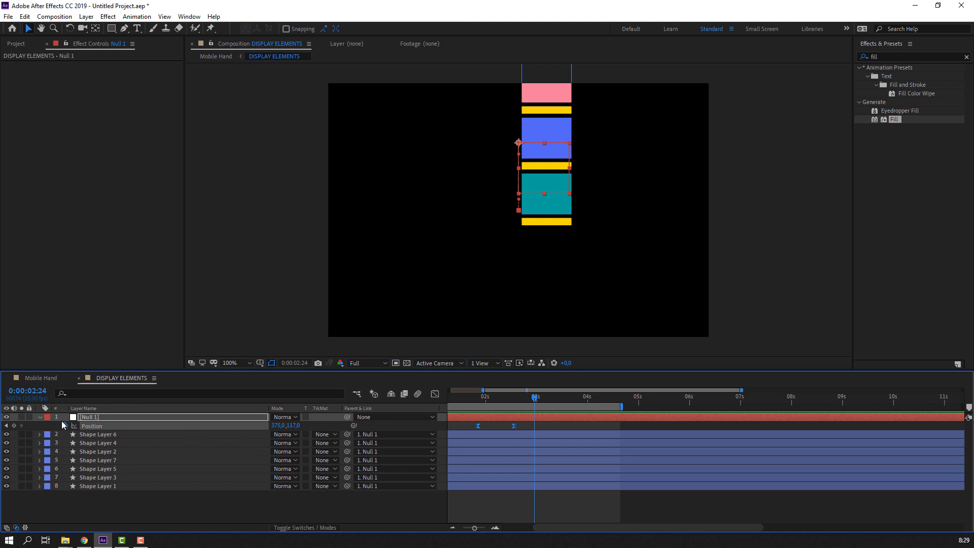
click(60, 380)
Set the null's Position to 375, -19 at 0:00:03:14 for a second scroll and preview it in Mobile Hand
drag(561, 404, 583, 406)
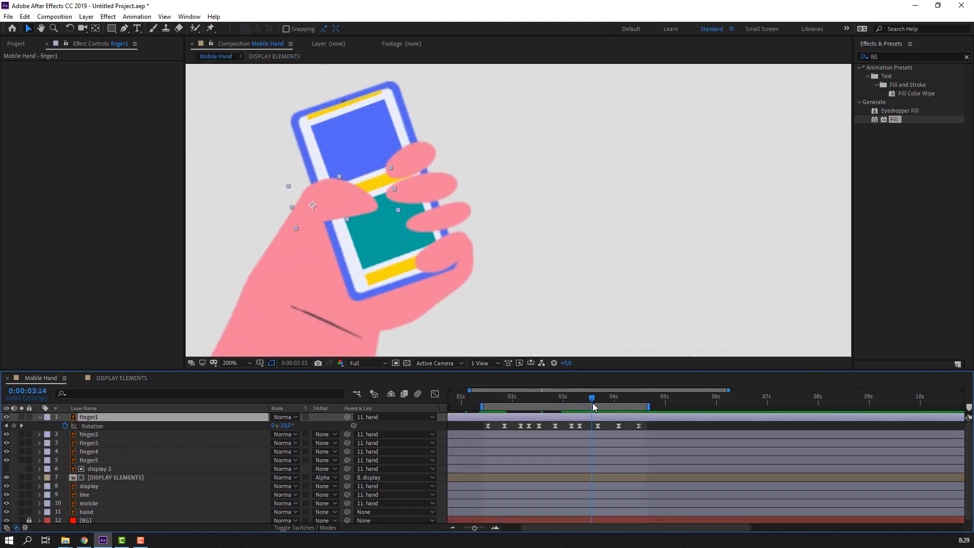
click(115, 378)
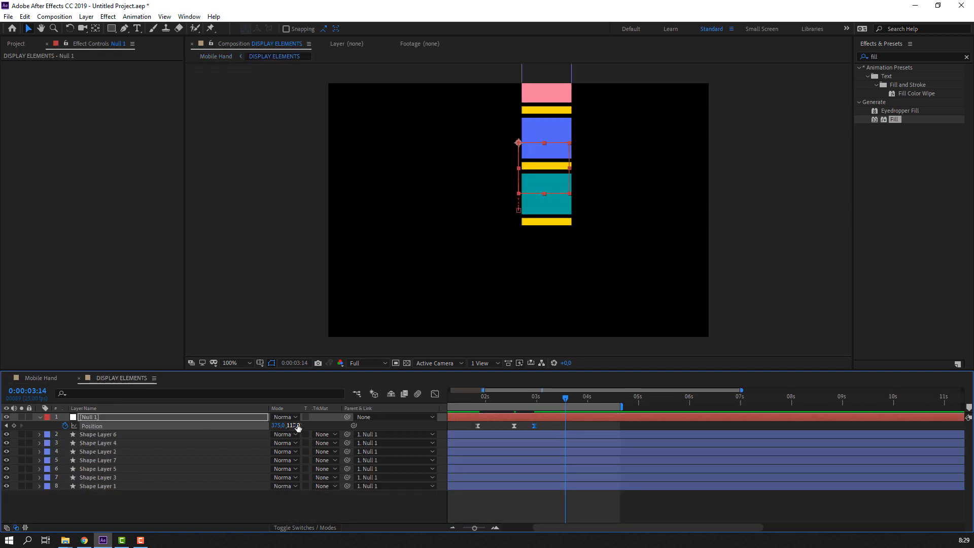
drag(298, 428, 222, 418)
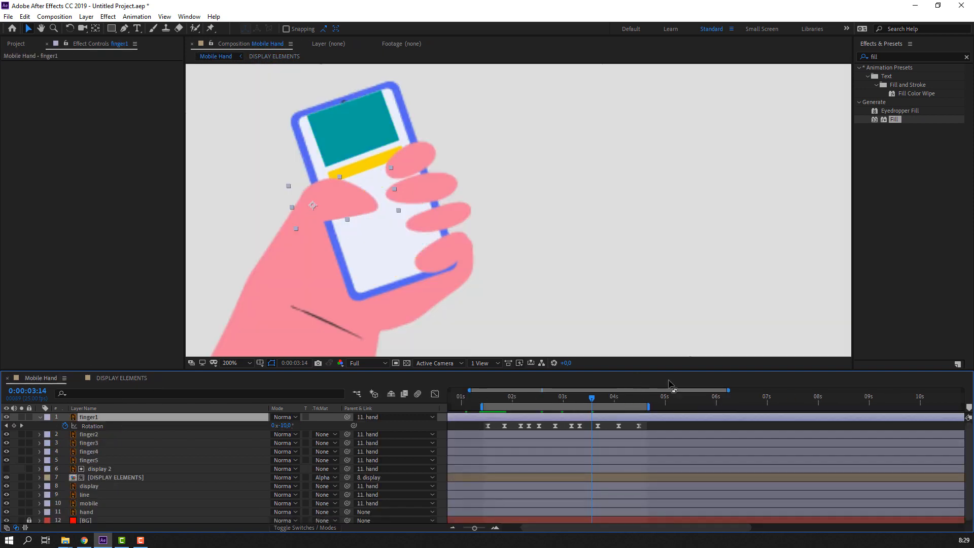
key(space)
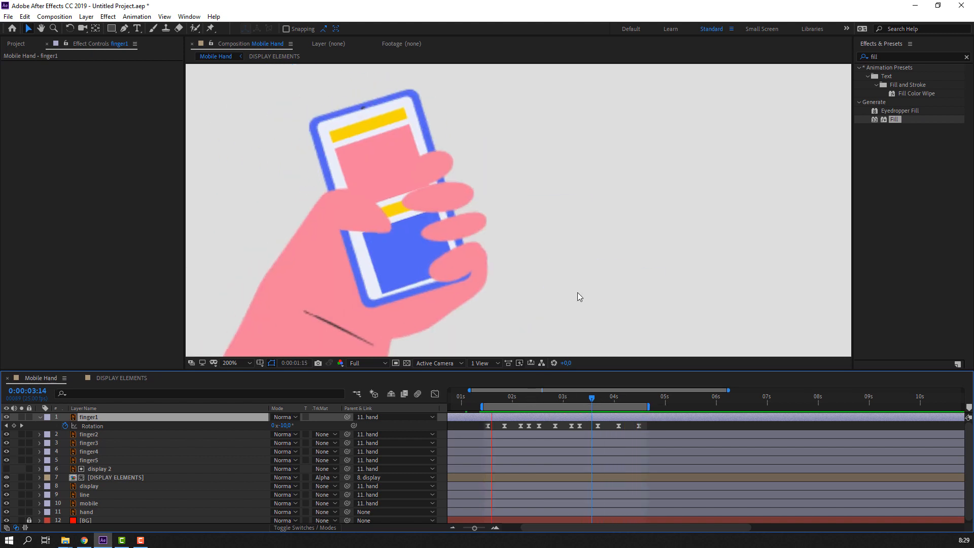
scroll(577, 298, down, 2)
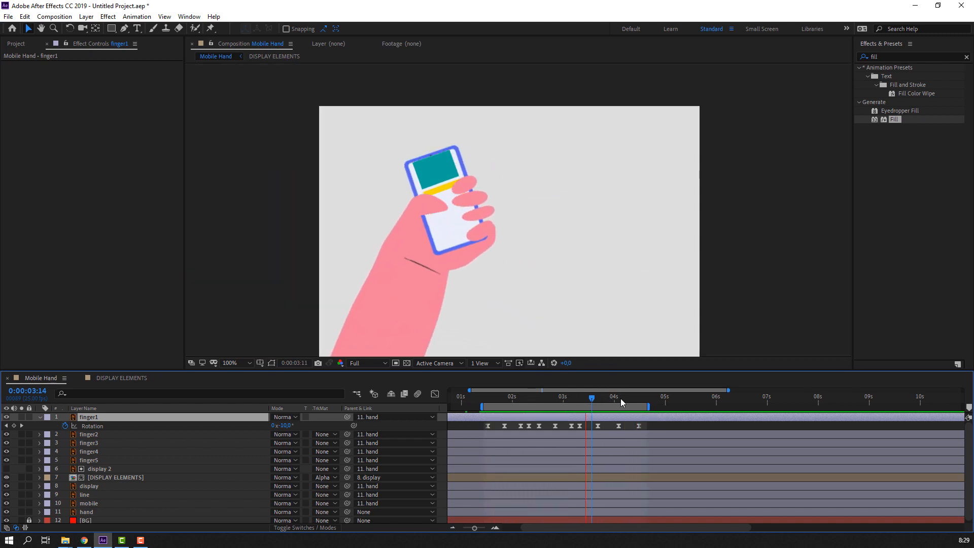
key(space)
Duplicate the yellow bars Shape Layer 1, Shape Layer 3 and Shape Layer 5 in the DISPLAY ELEMENTS composition
click(118, 380)
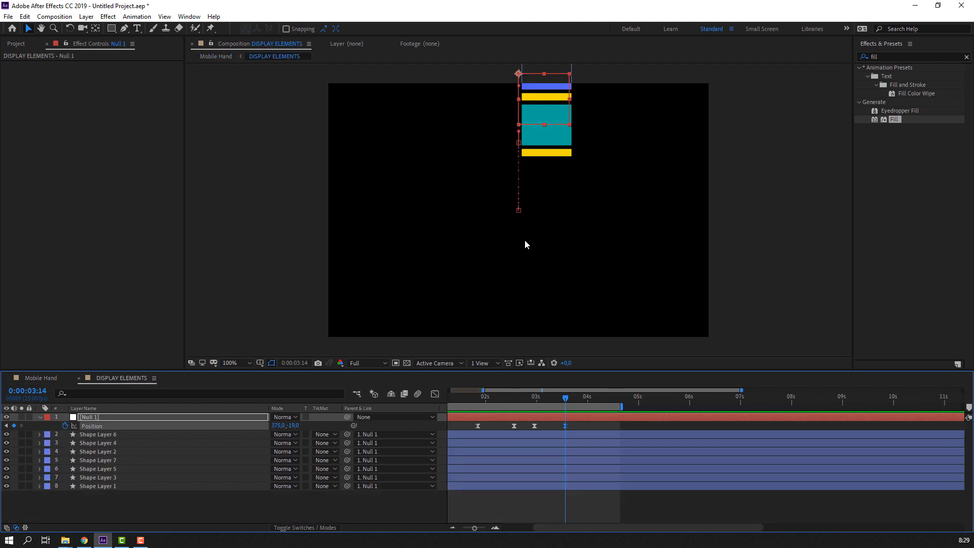
click(733, 179)
click(112, 485)
ctrl+click(110, 478)
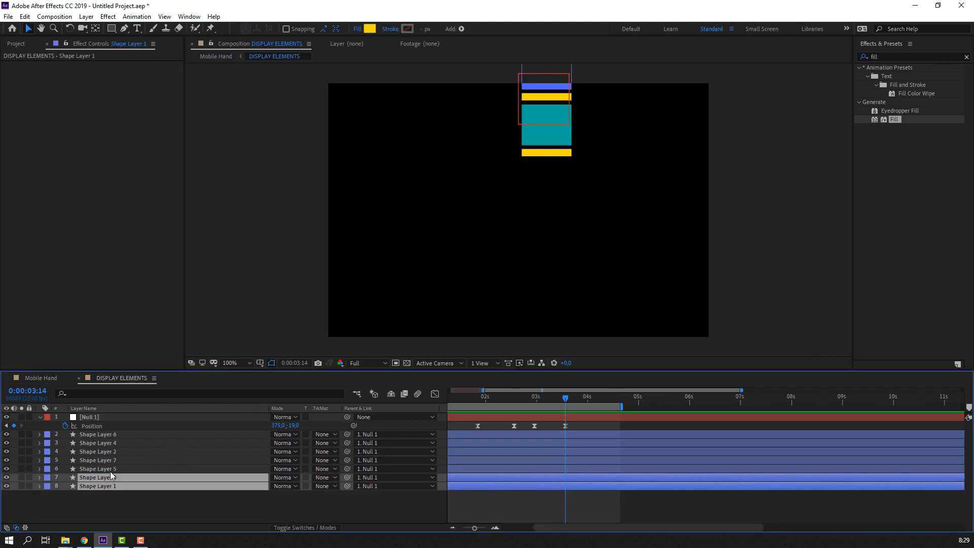
ctrl+click(88, 469)
key(ctrl+d)
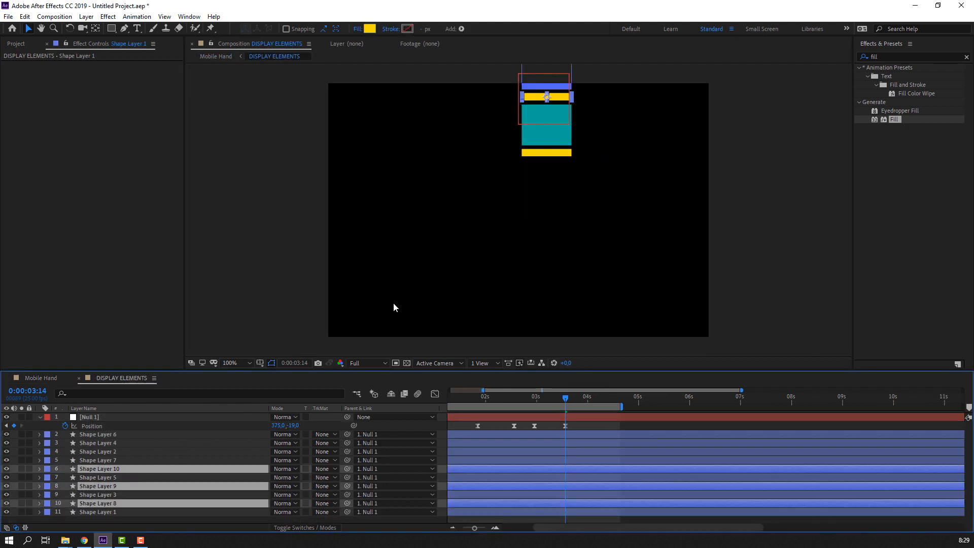
Move the three duplicated yellow bars straight down until they sit just below the lowest original yellow bar
key(shift+Down)
key(shift+Down)
key(shift+Down)
key(shift+Down)
key(shift+Down)
key(shift+Down)
key(shift+Down)
key(shift+Down)
key(shift+Down)
key(shift+Down)
key(shift+Down)
key(shift+Down)
key(shift+Down)
key(shift+Down)
key(shift+Down)
key(shift+Down)
key(shift+Down)
key(shift+Down)
key(shift+Down)
key(shift+Down)
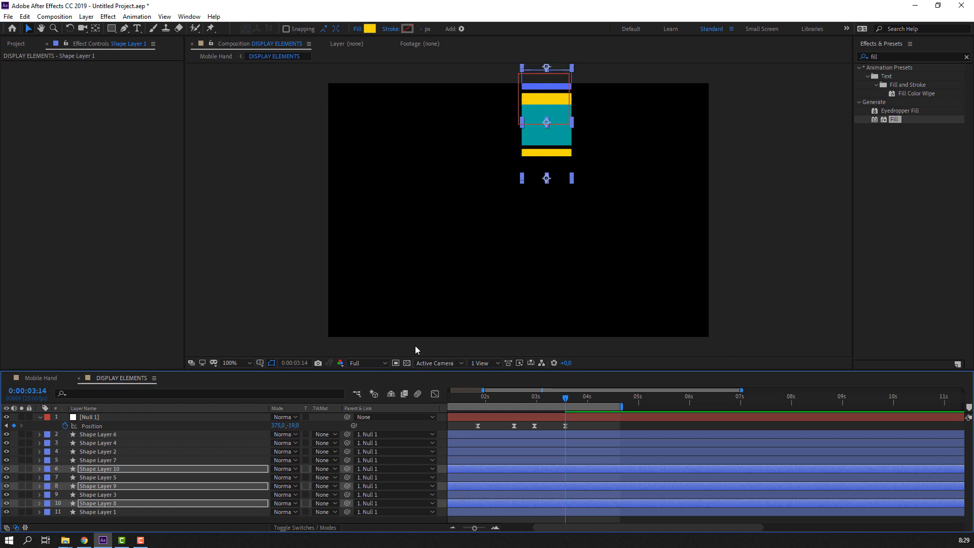
key(shift+Down)
key(shift+Down)
key(shift+Down)
key(shift+Down)
key(shift+Down)
key(shift+Down)
key(shift+Down)
key(shift+Down)
key(shift+Down)
key(shift+Down)
key(shift+Down)
key(shift+Down)
key(shift+Down)
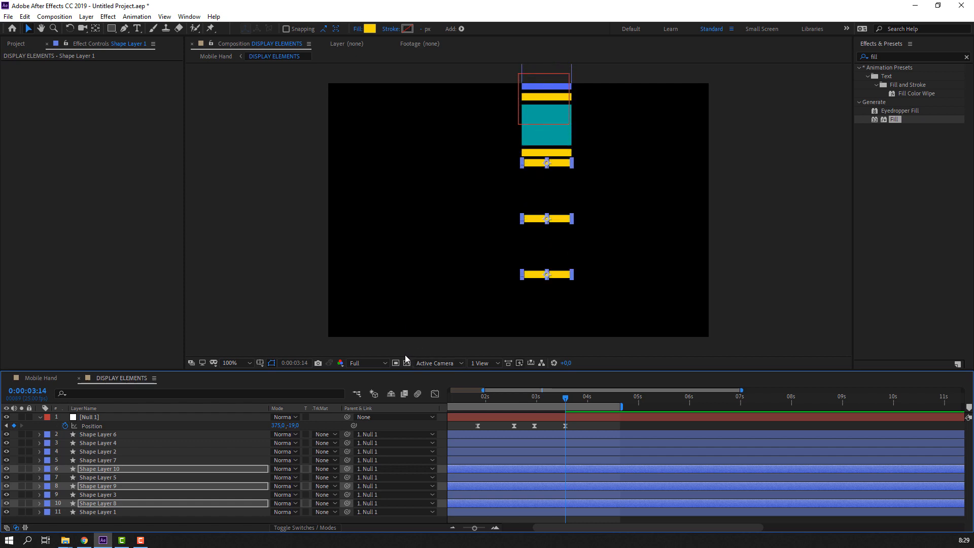
click(730, 227)
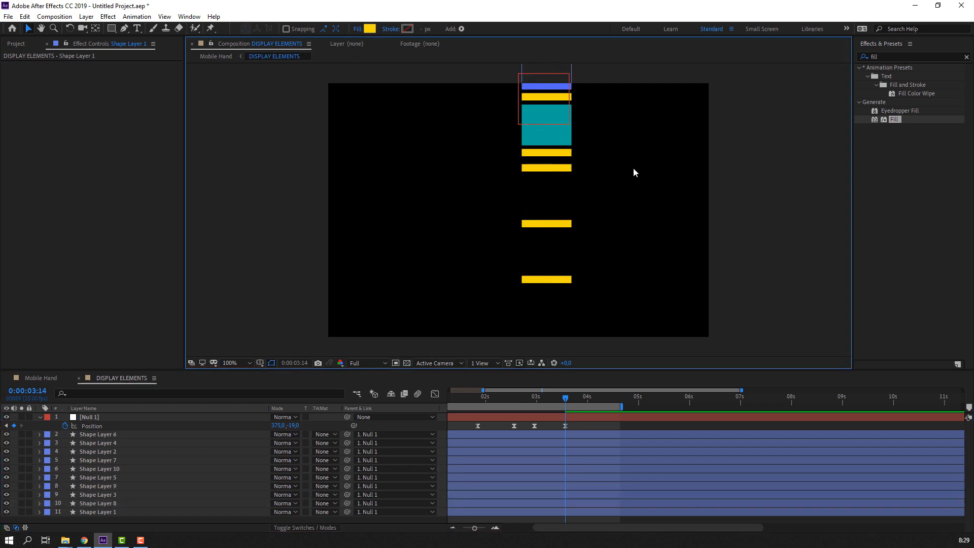
Duplicate the pink rectangle at 0:00:03:05 and move the copy down between the first two duplicated yellow bars
click(555, 129)
click(97, 495)
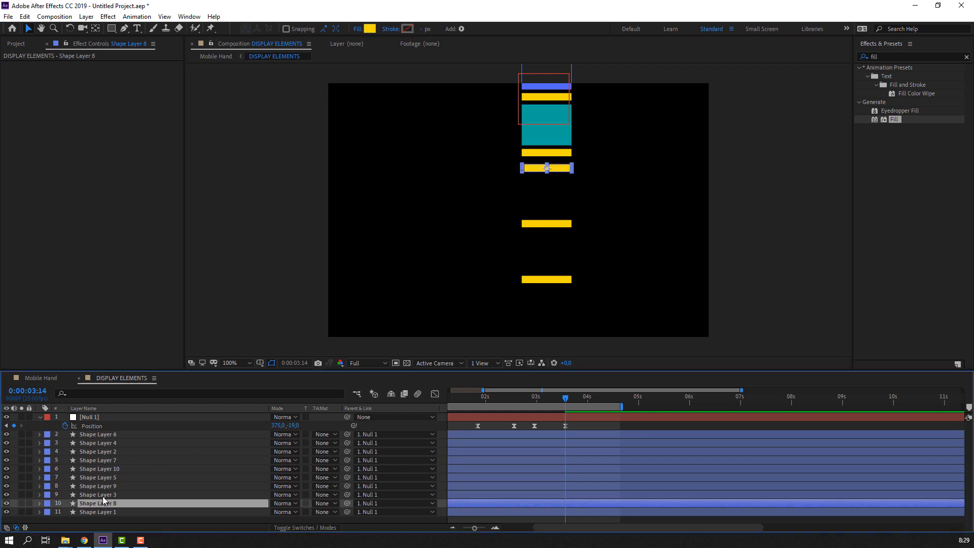
drag(519, 400, 561, 395)
click(549, 150)
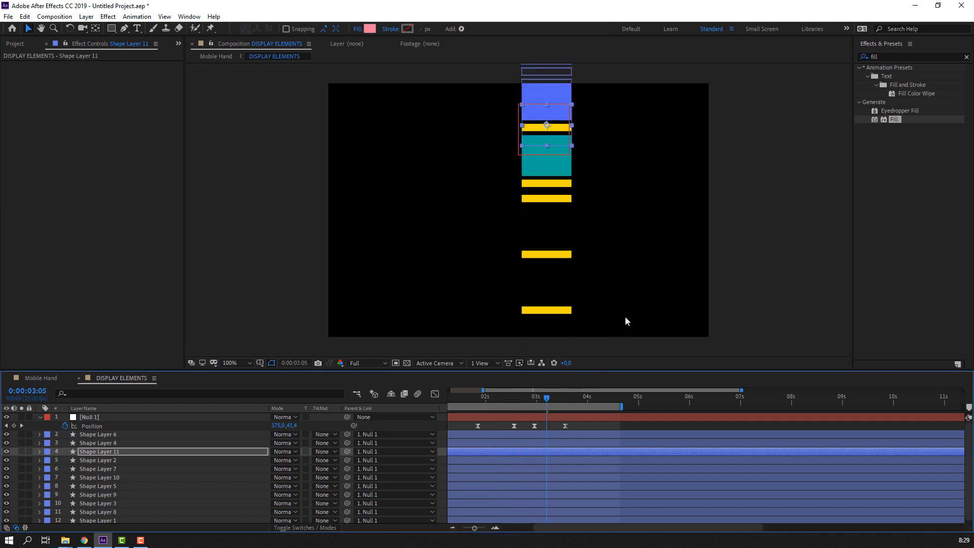
key(shift+Down)
key(shift+Down)
key(shift+Down)
key(shift+Down)
key(shift+Down)
key(shift+Down)
key(shift+Down)
key(shift+Down)
key(shift+Down)
key(shift+Down)
key(shift+Down)
key(shift+Down)
key(shift+Down)
key(shift+Down)
key(shift+Down)
key(shift+Down)
key(shift+Down)
key(shift+Down)
key(shift+Down)
key(shift+Down)
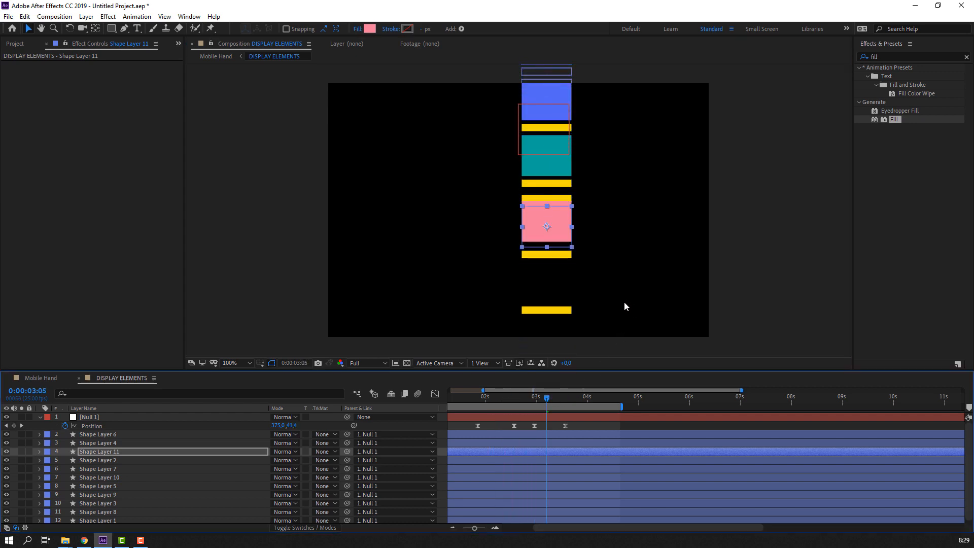
key(Up)
Duplicate the new pink rectangle and move this copy down between the second and third duplicated yellow bars
key(ctrl+d)
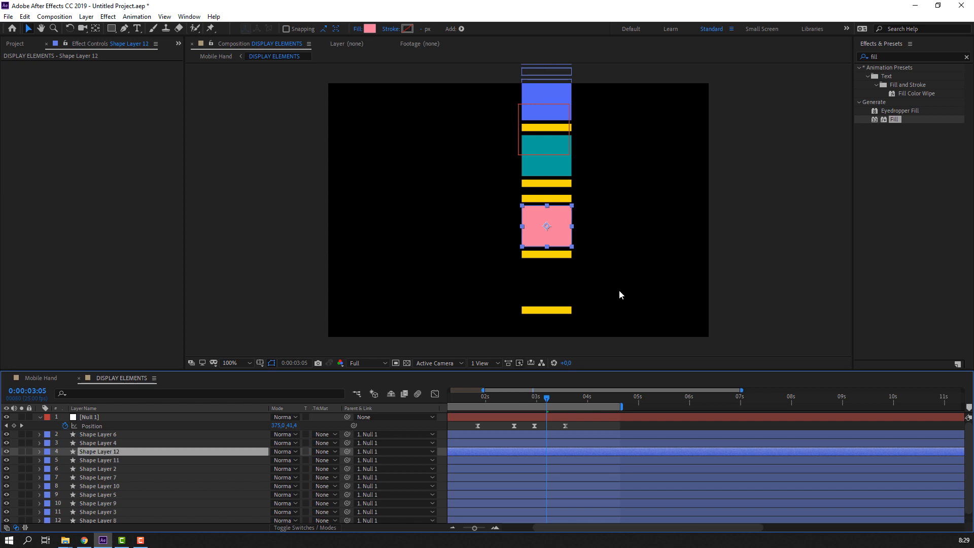
key(shift+Down)
key(shift+Down)
key(shift+Down)
key(shift+Down)
key(shift+Down)
key(shift+Down)
key(shift+Down)
key(shift+Down)
key(shift+Down)
key(shift+Down)
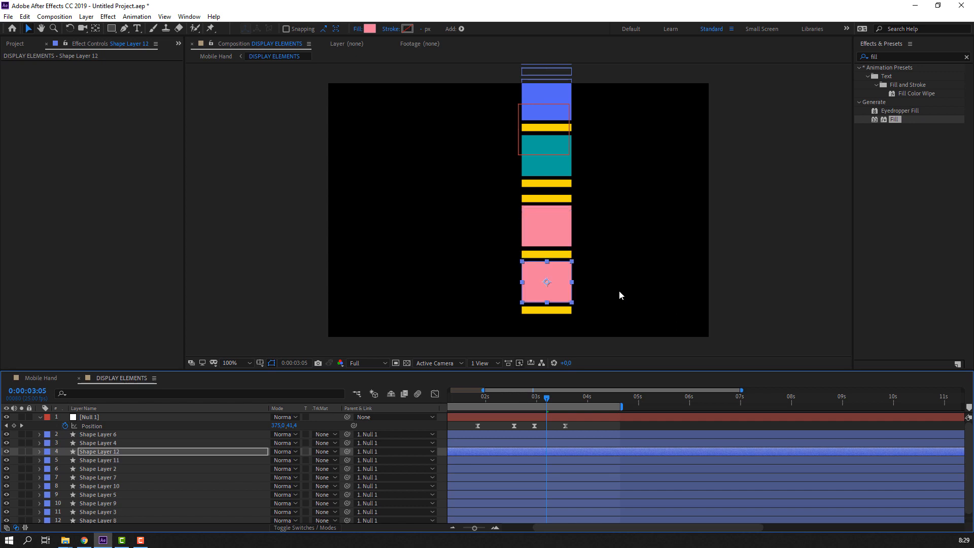
Change the fill of the lowest pink rectangle, Shape Layer 12, to a medium blue
click(370, 29)
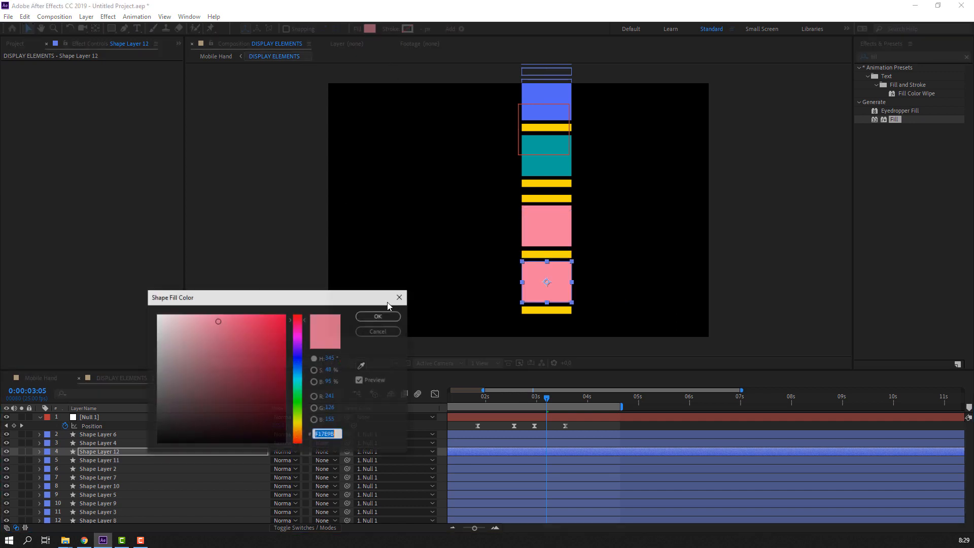
click(297, 361)
click(231, 335)
click(373, 317)
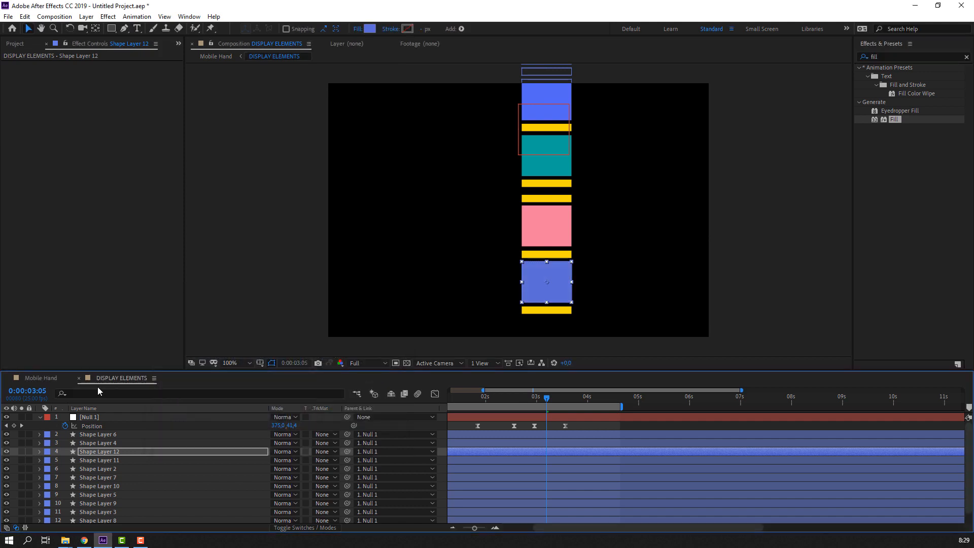
Preview the Mobile Hand composition, and extend its work area back to the start of the timeline
click(42, 378)
key(space)
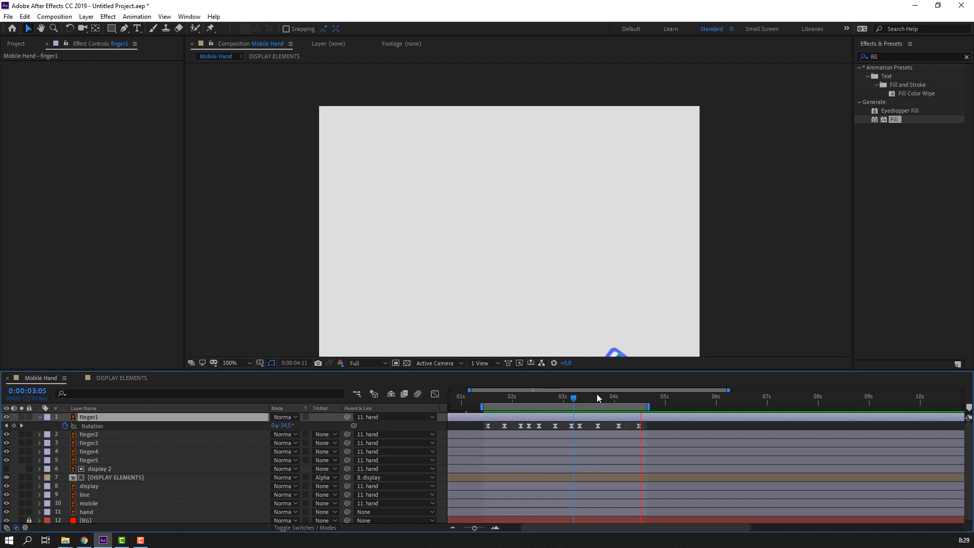
click(566, 406)
scroll(564, 404, down, 3)
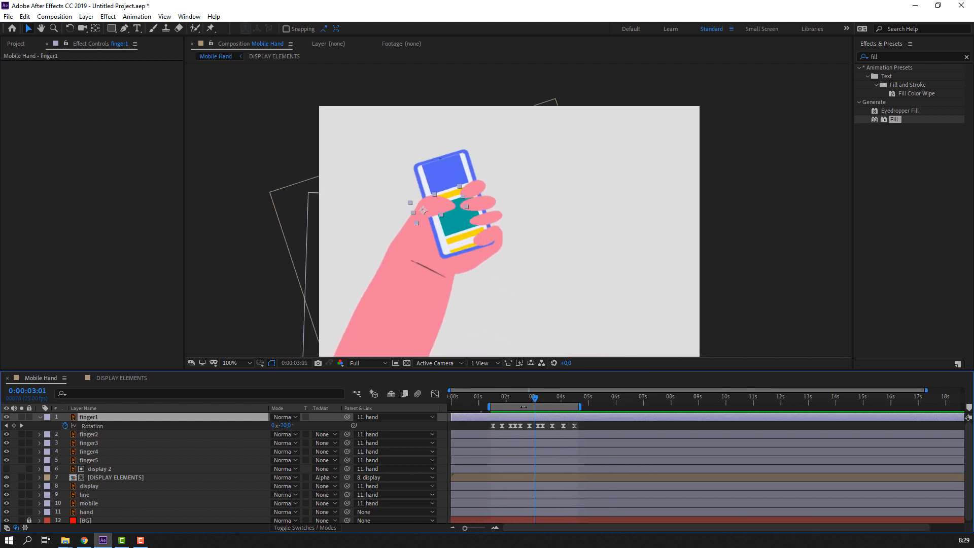
click(40, 417)
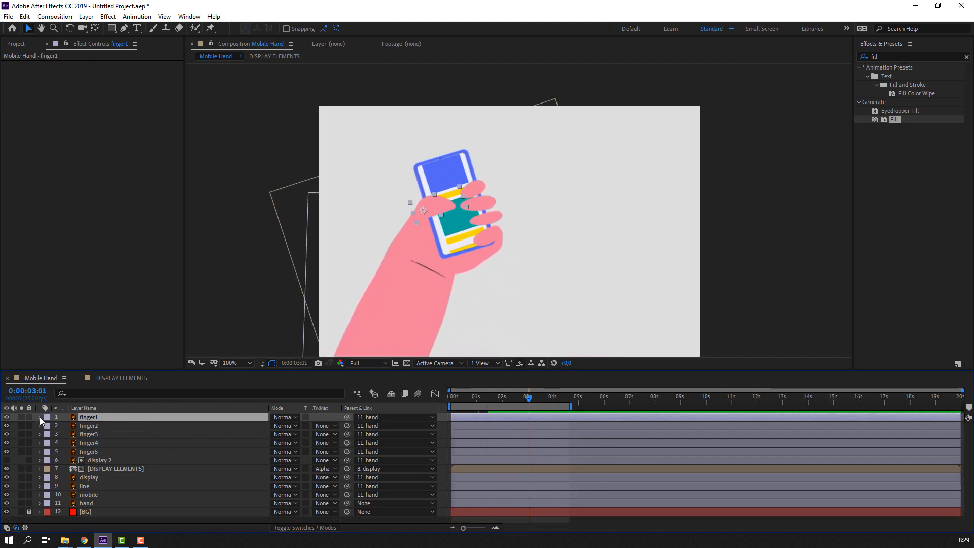
Turn on motion blur for all layers from finger1 to BG and enable it for the Mobile Hand composition
click(308, 529)
drag(311, 417, 324, 512)
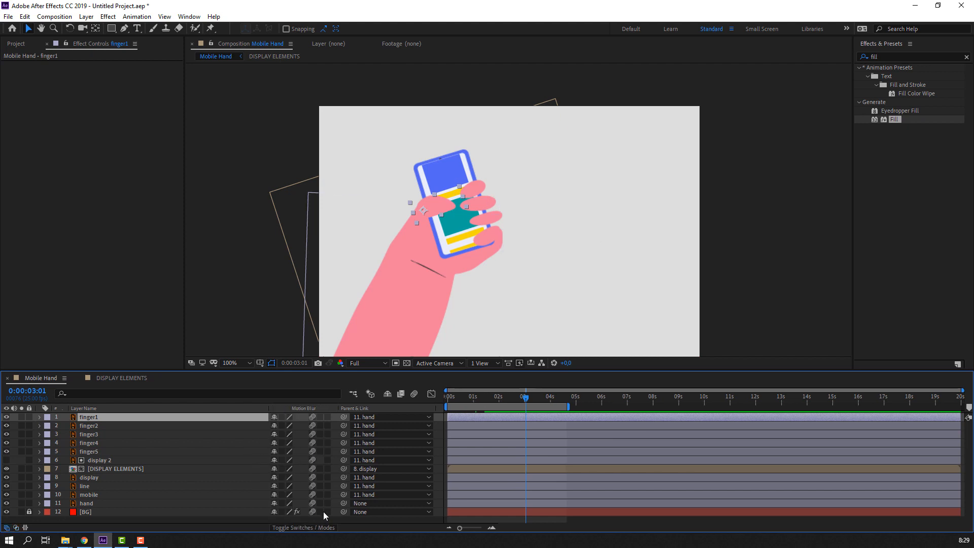
click(414, 394)
Play back the hand animation with motion blur and fit the whole frame in the viewer
key(space)
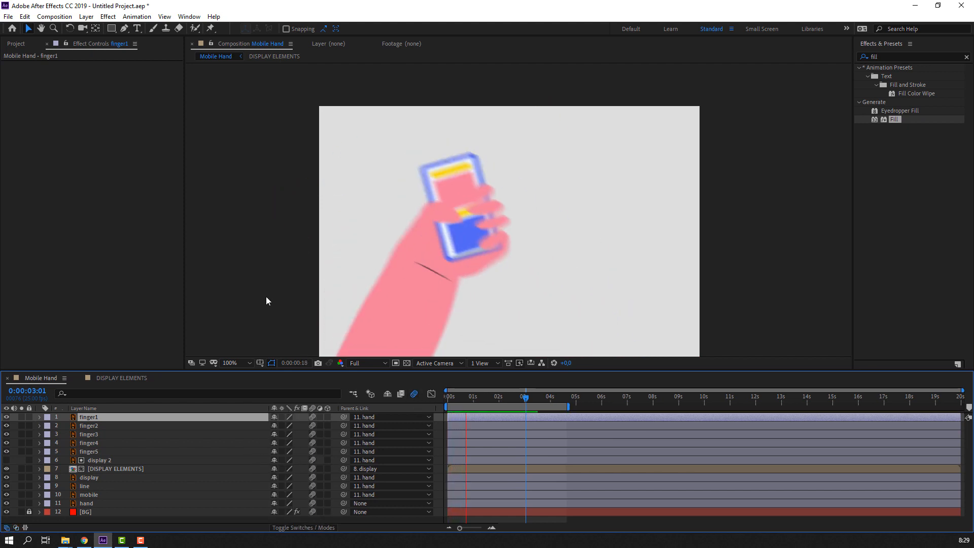
click(236, 364)
click(244, 192)
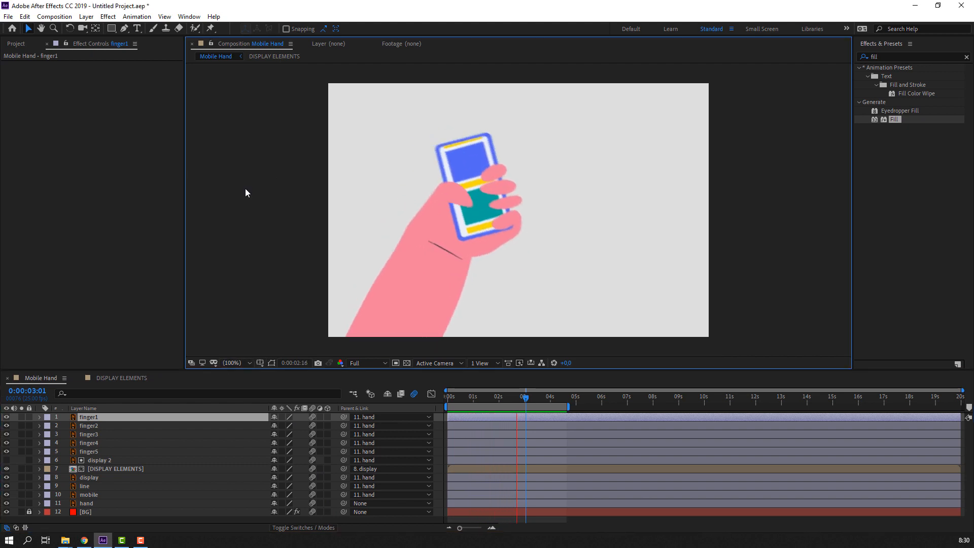